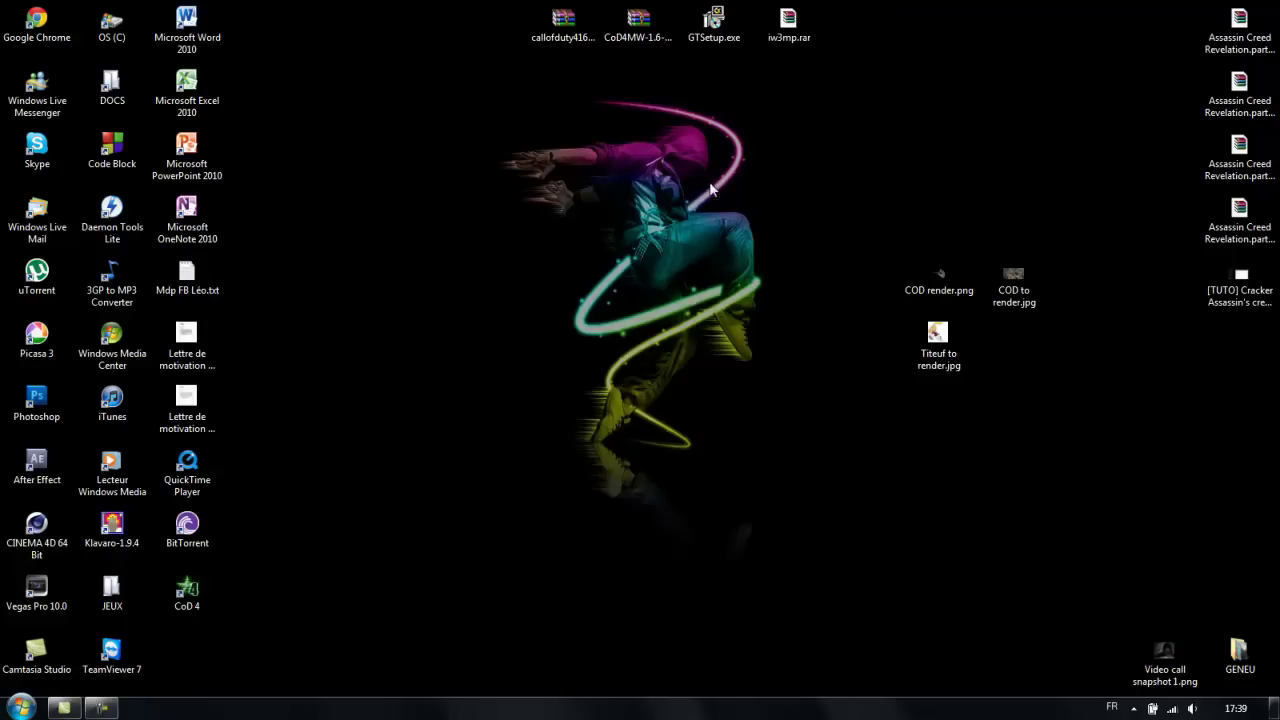
Launch Google Chrome and search Google for 'jeux video'
double_click(37, 25)
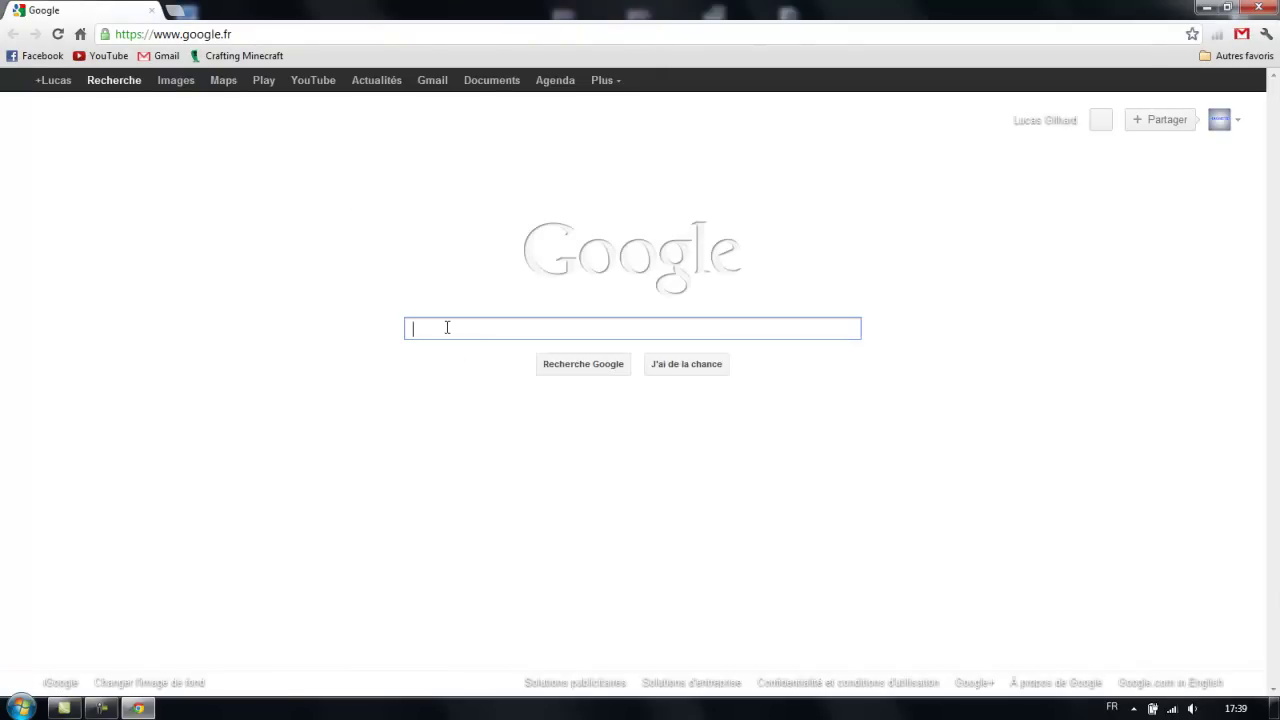
type("jeux ")
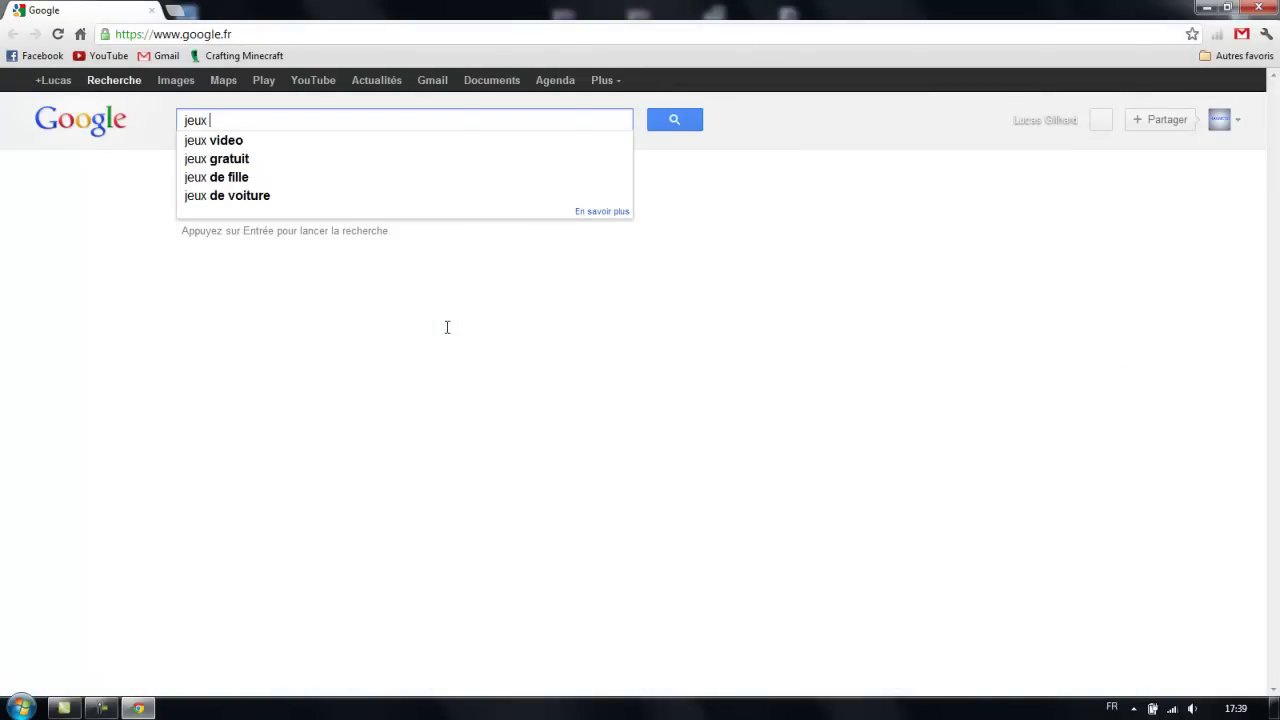
type("v")
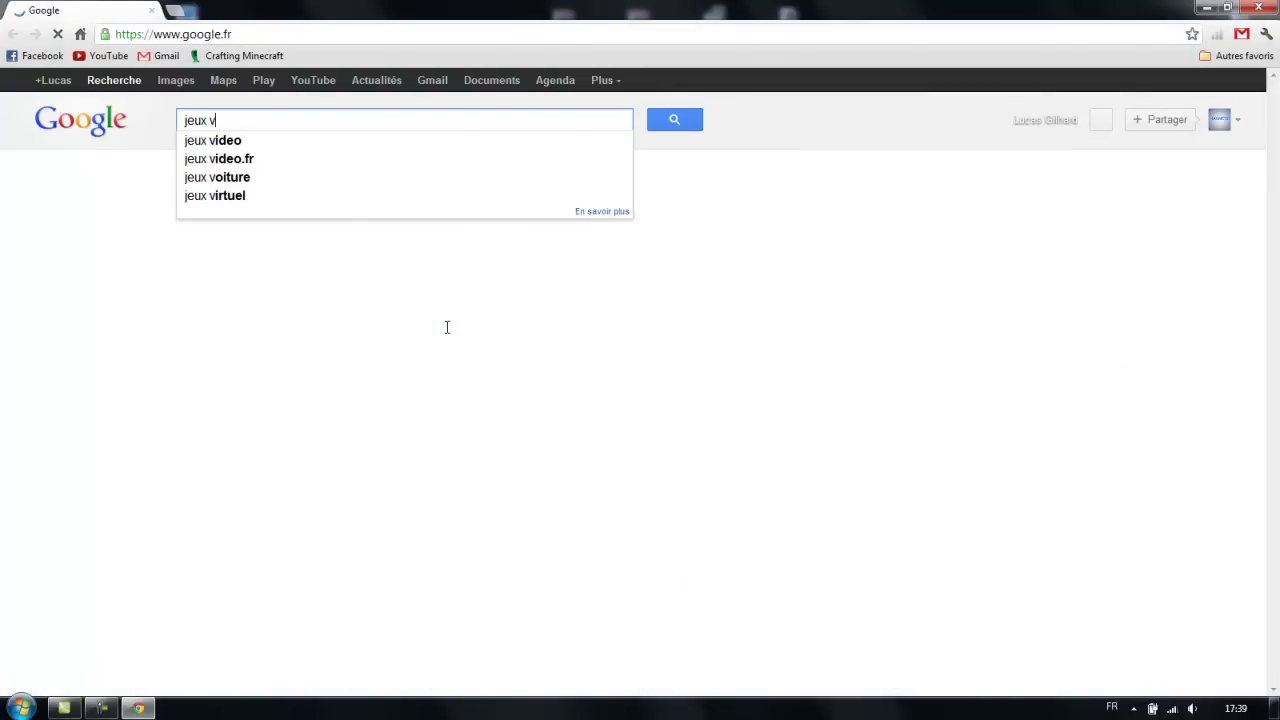
type("ideo")
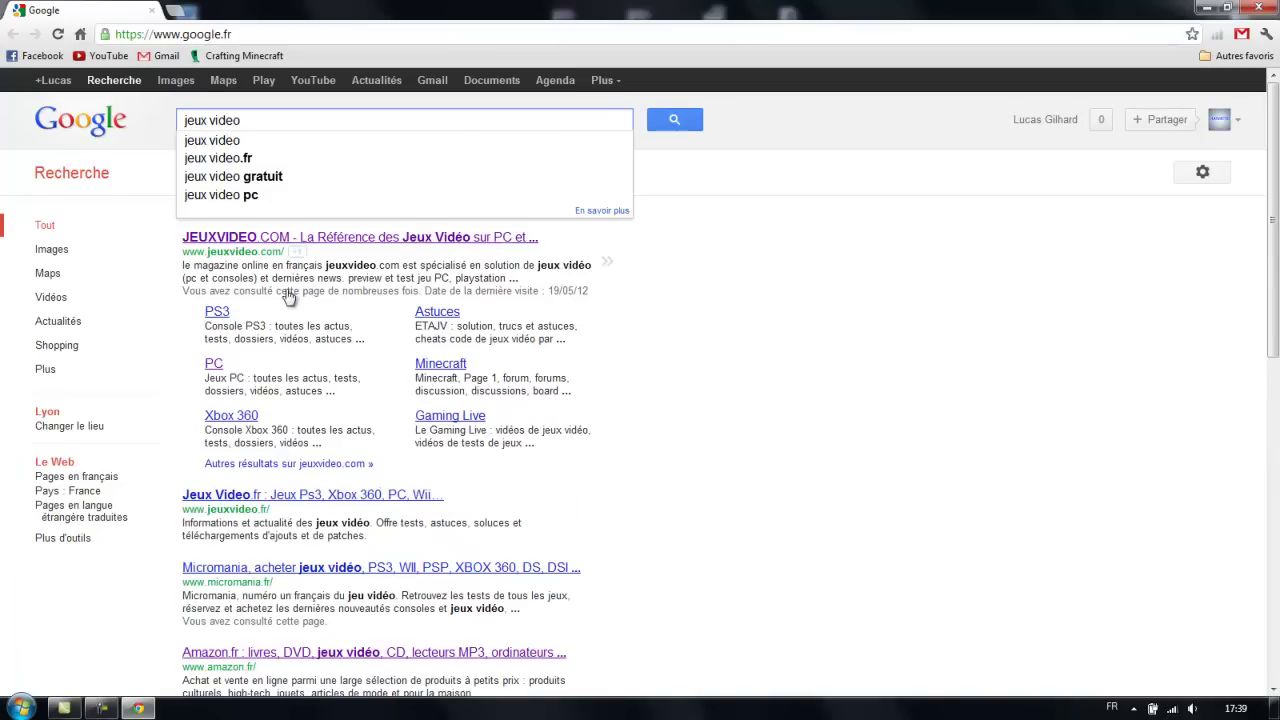
On jeuxvideo.com, search 'cod 4' and open the PC Call of Duty 4 downloads section
left_click(352, 237)
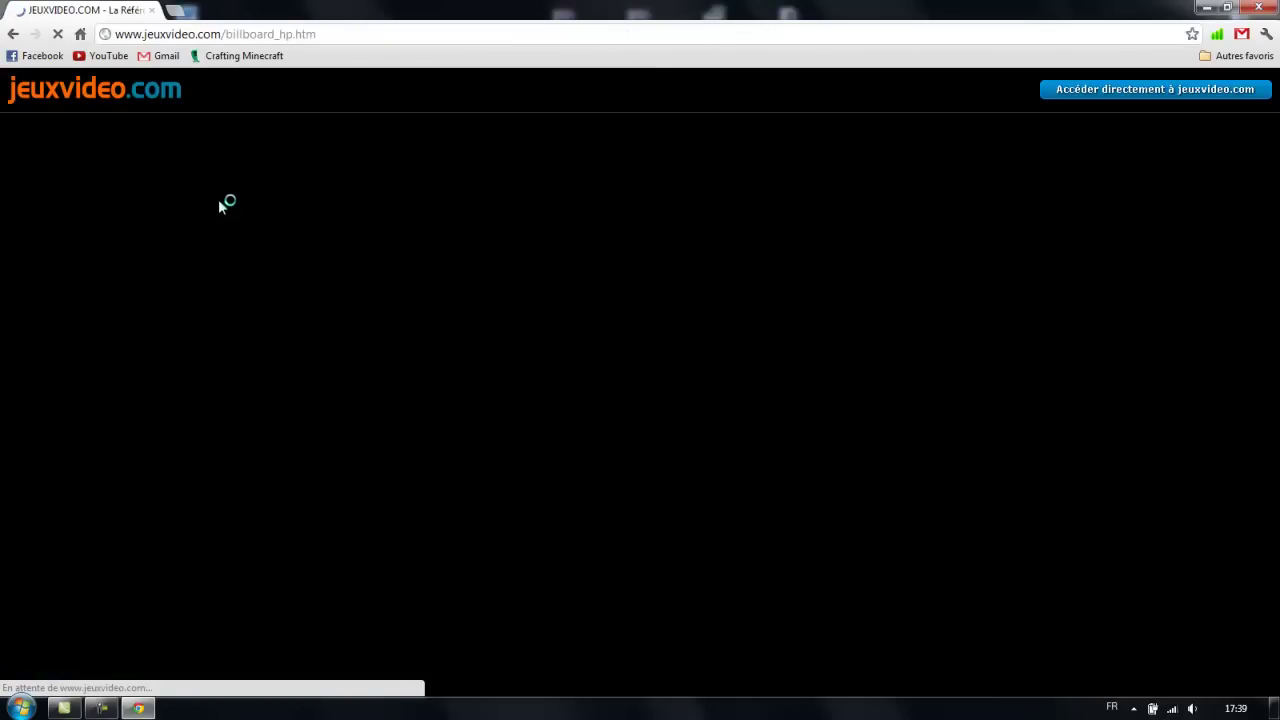
left_click(1157, 90)
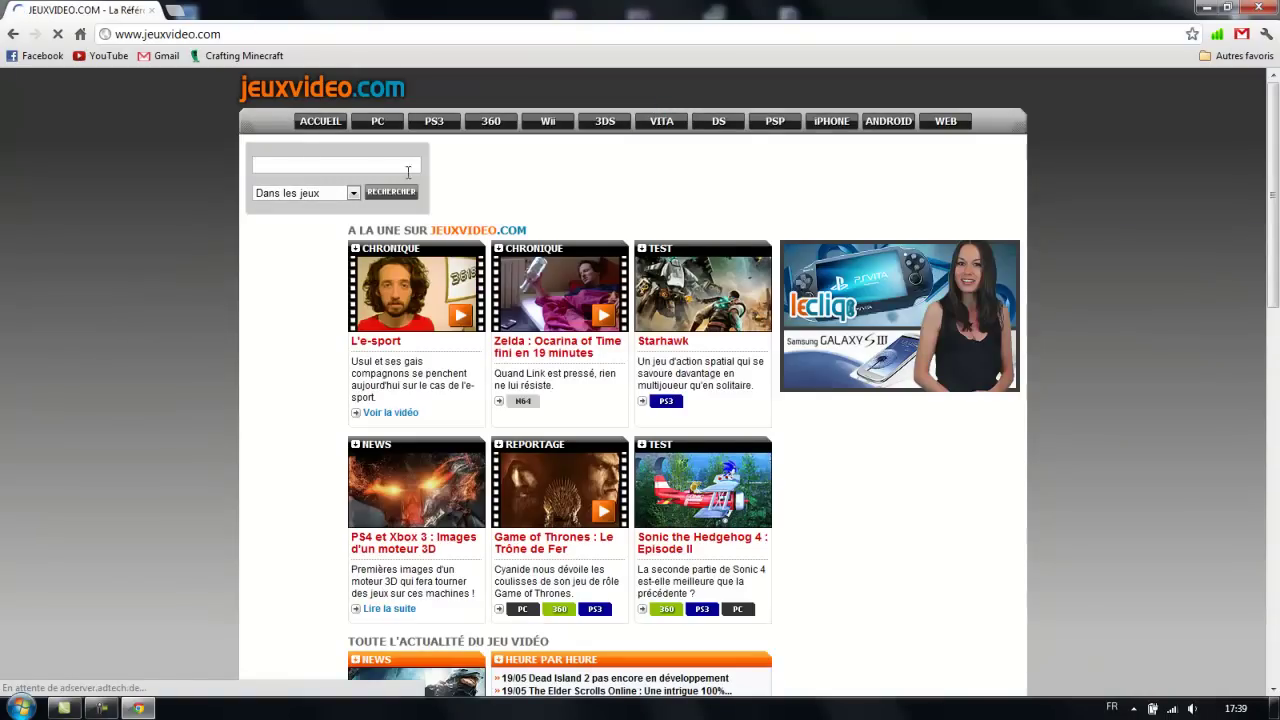
left_click(366, 163)
type("c")
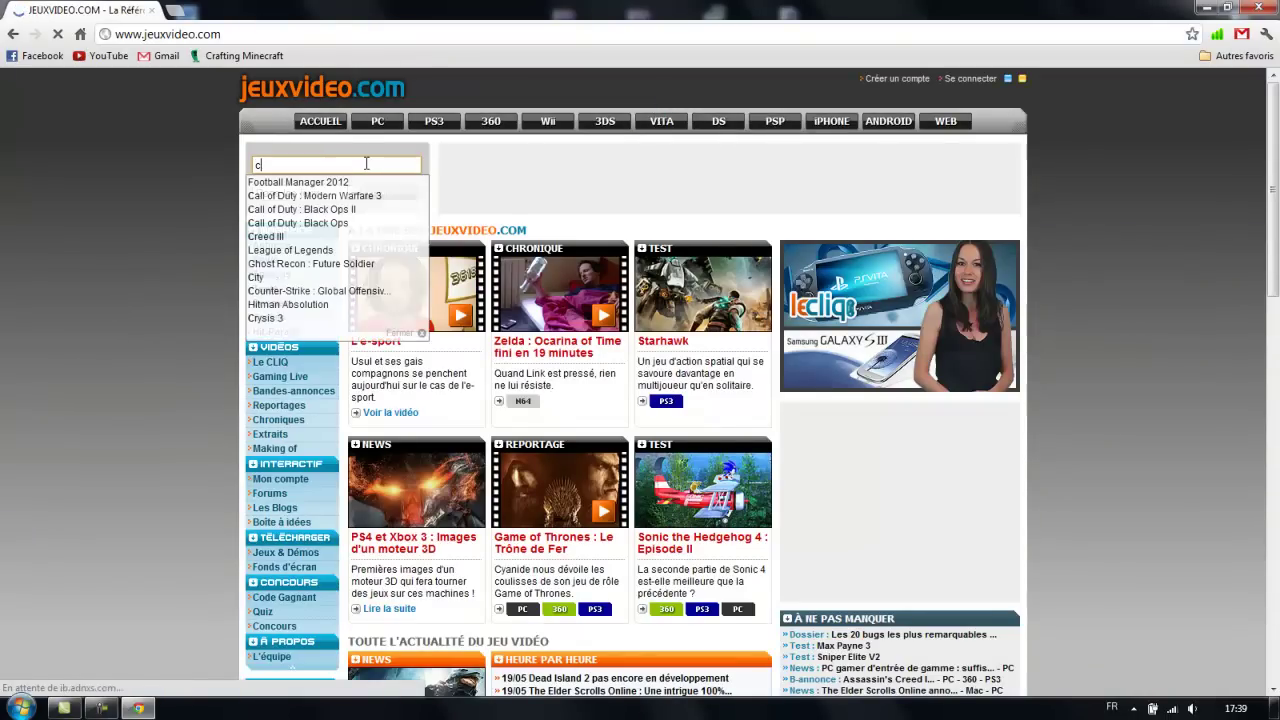
type("od ")
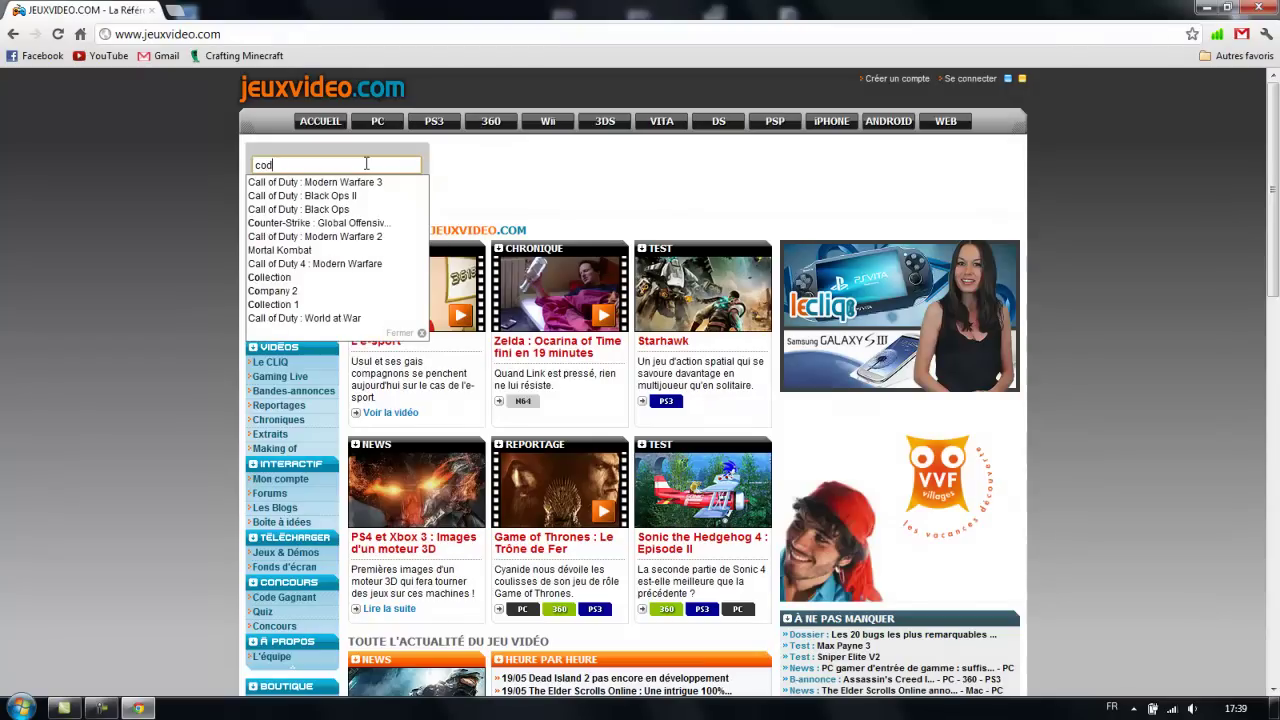
type("4")
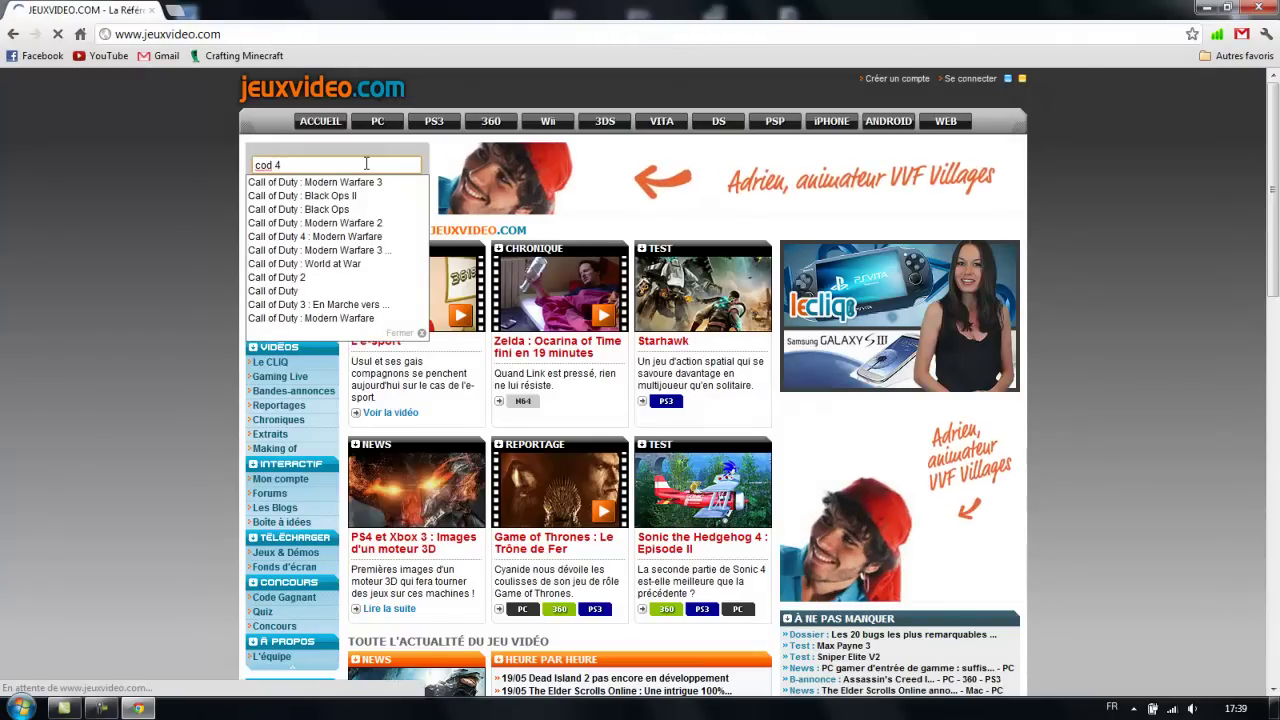
key("Return")
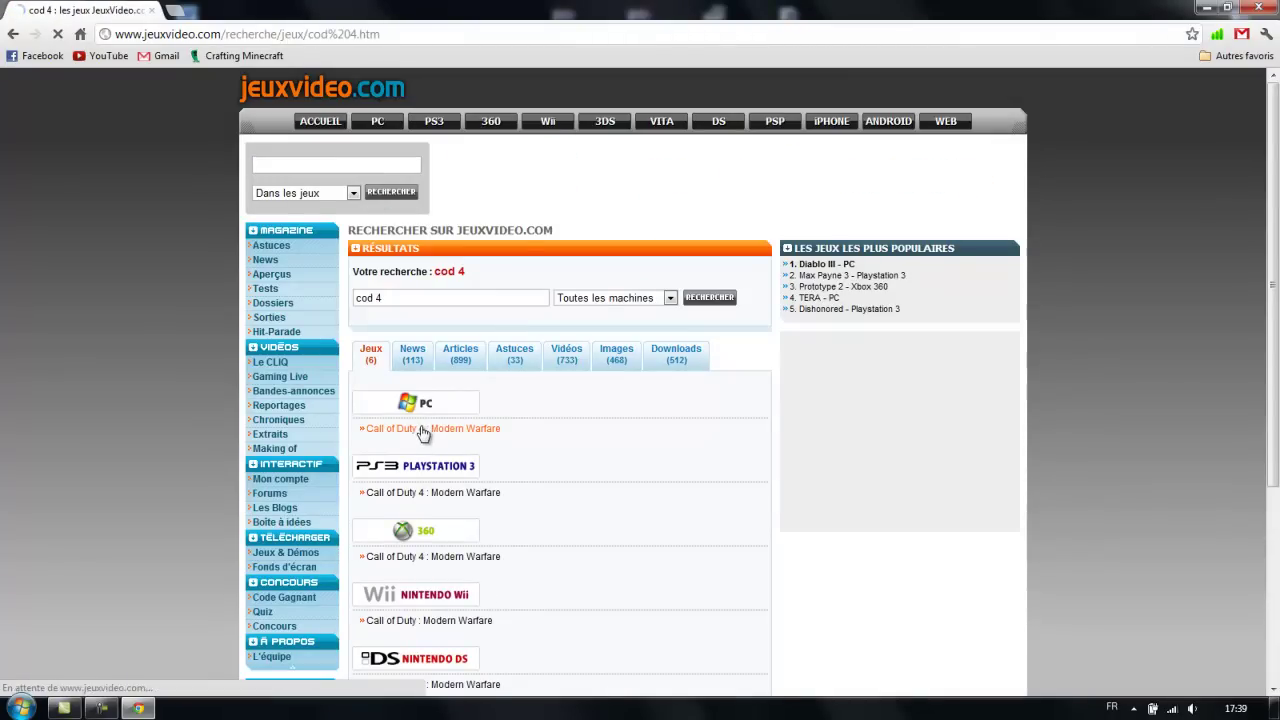
left_click(420, 430)
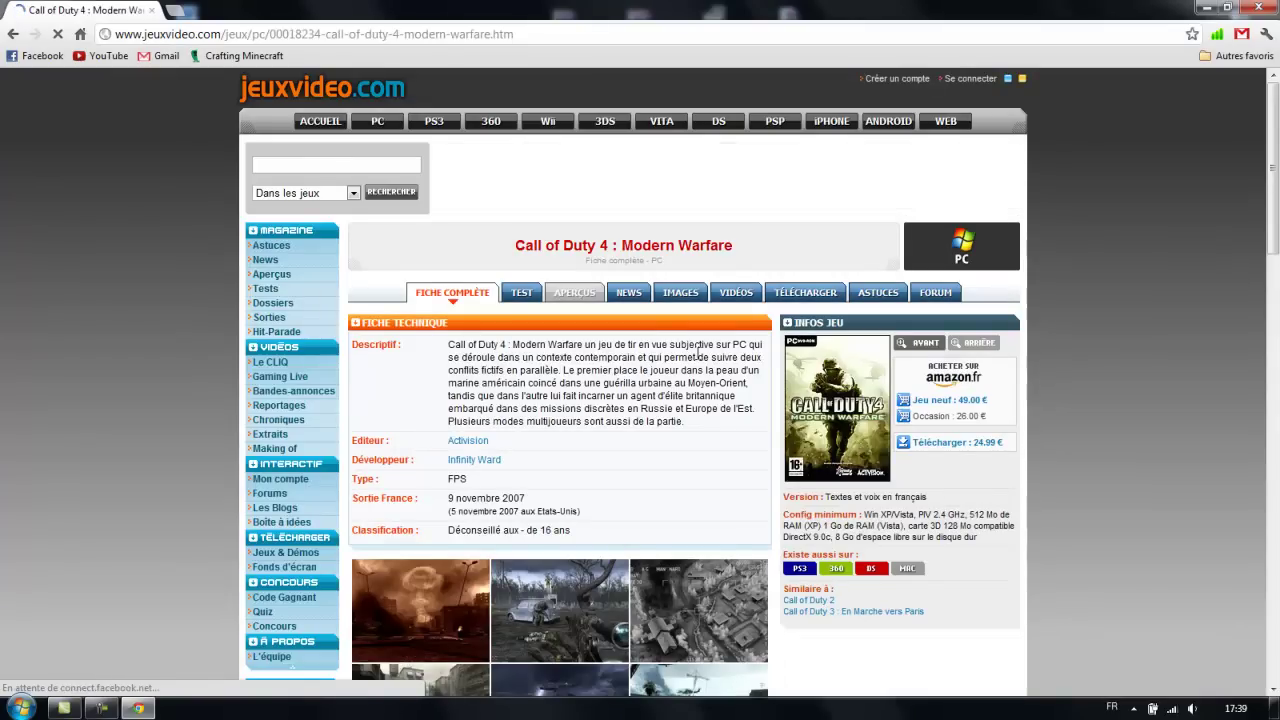
left_click(815, 296)
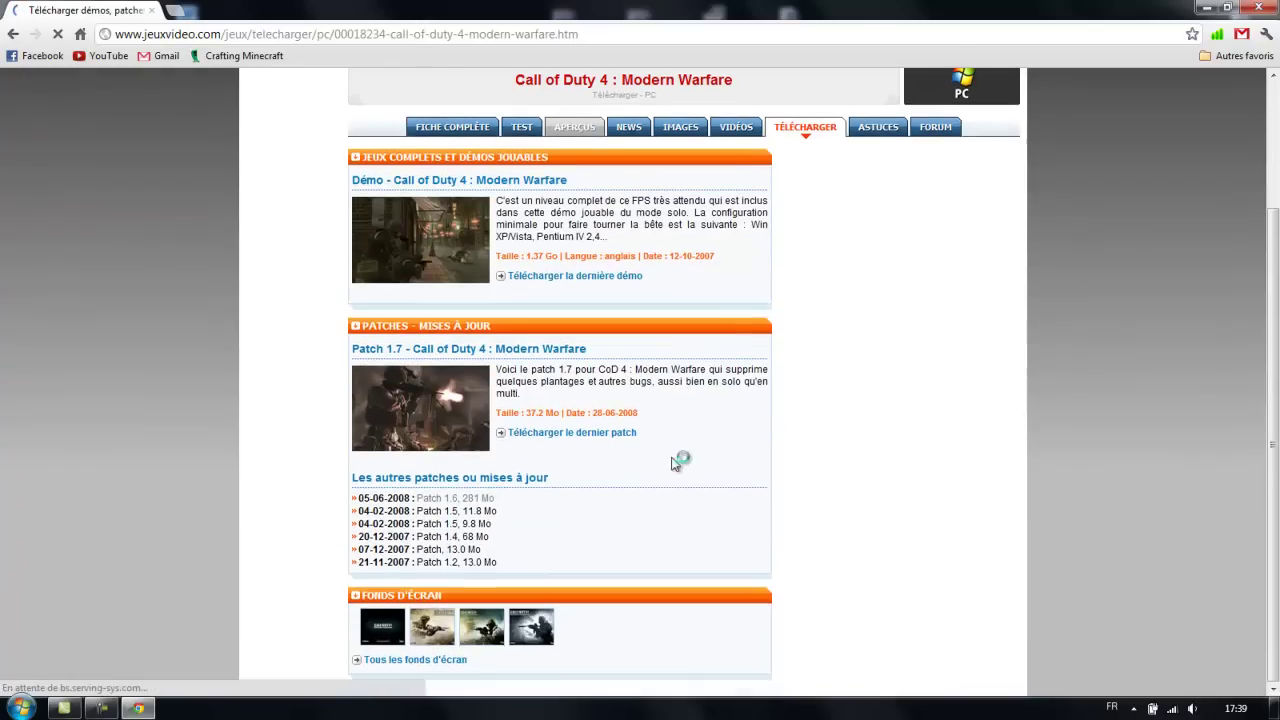
Start the Call of Duty 4 Patch 1.7 download, then return to the downloads list
scroll(690, 455, "down", 2)
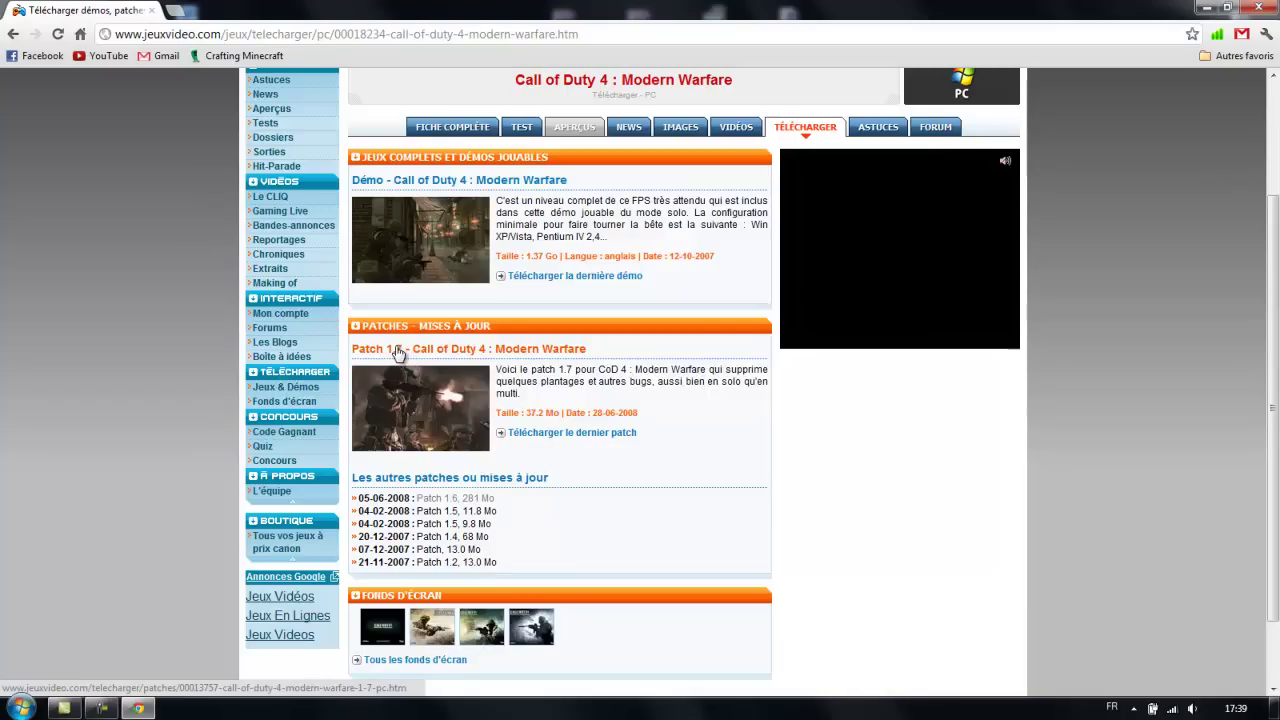
left_click(524, 437)
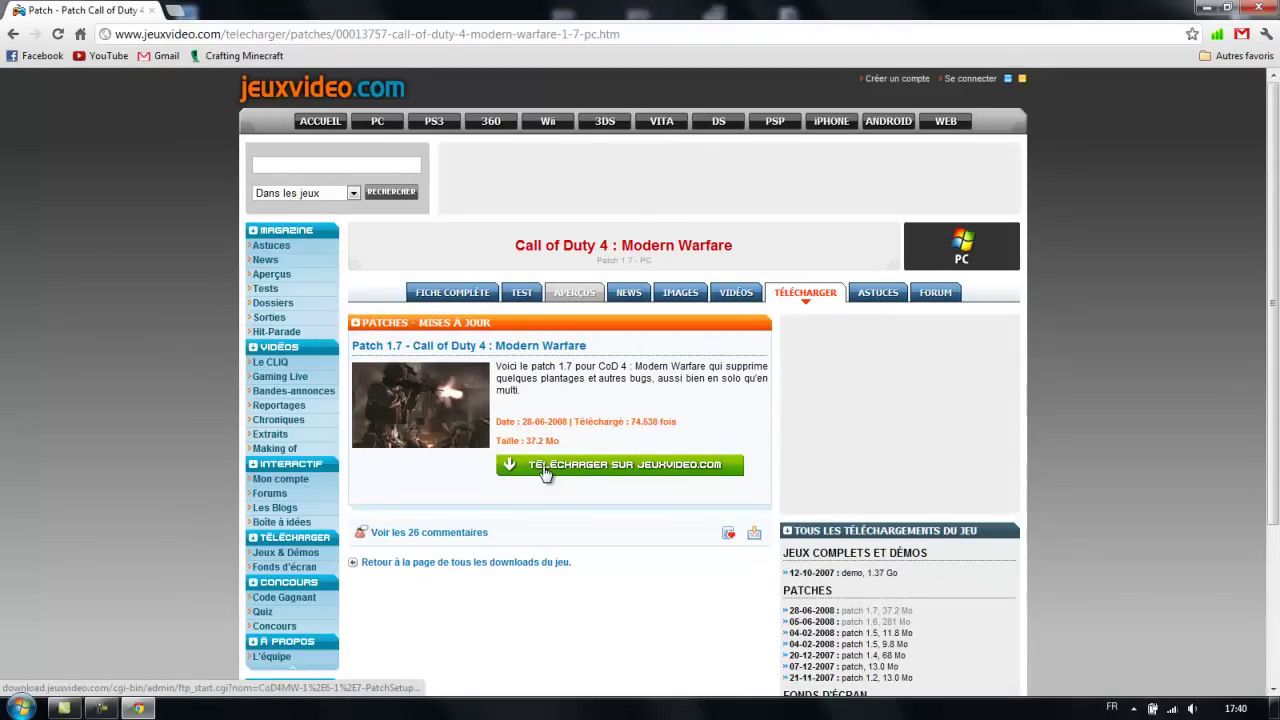
left_click(560, 473)
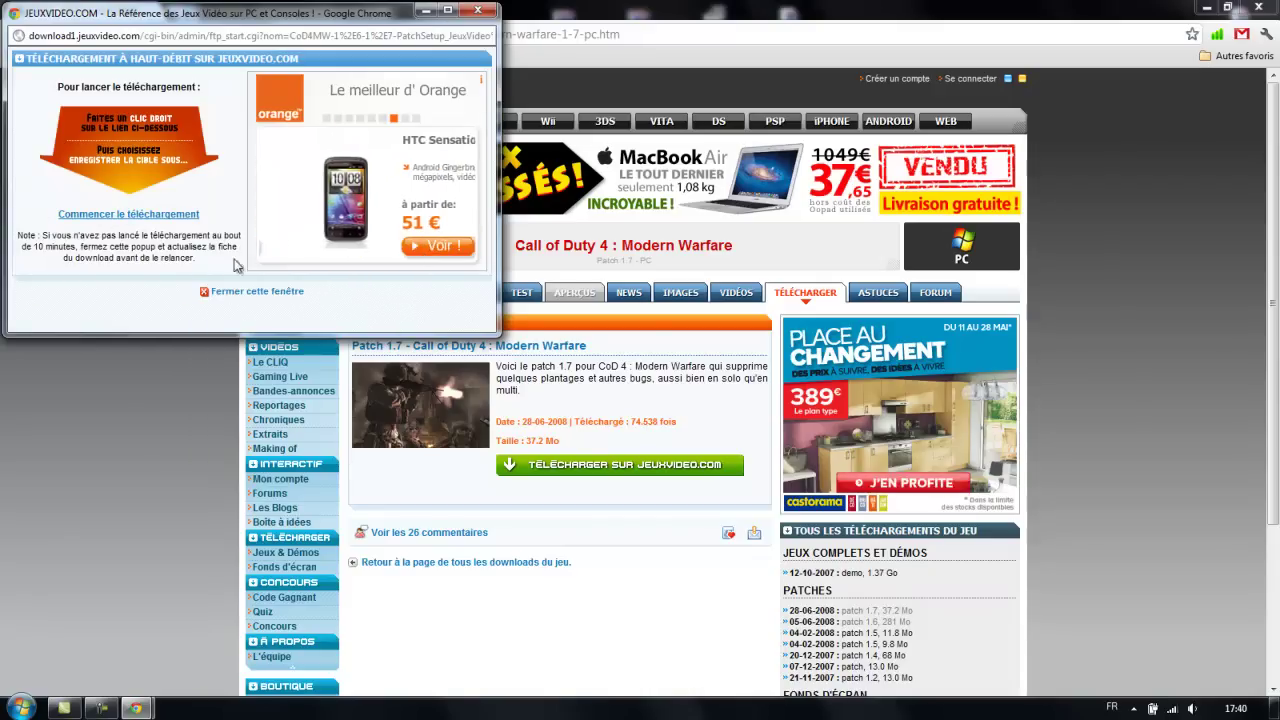
left_click(478, 12)
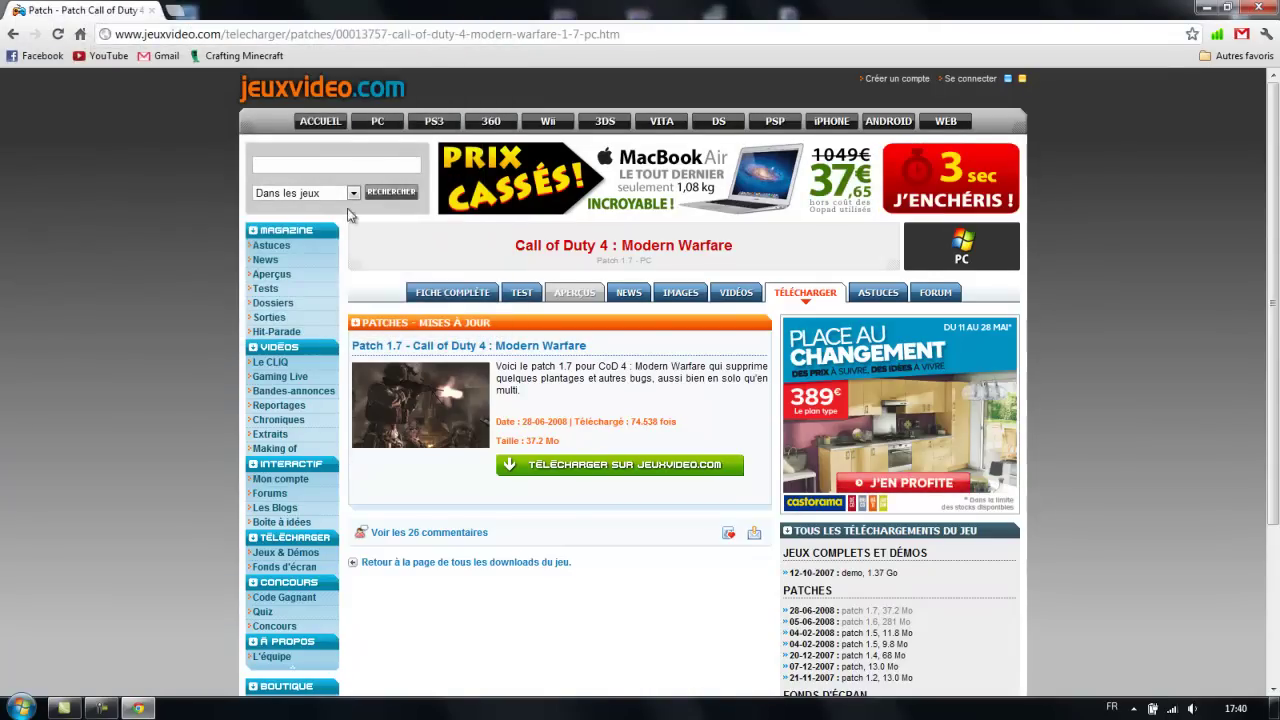
left_click(10, 35)
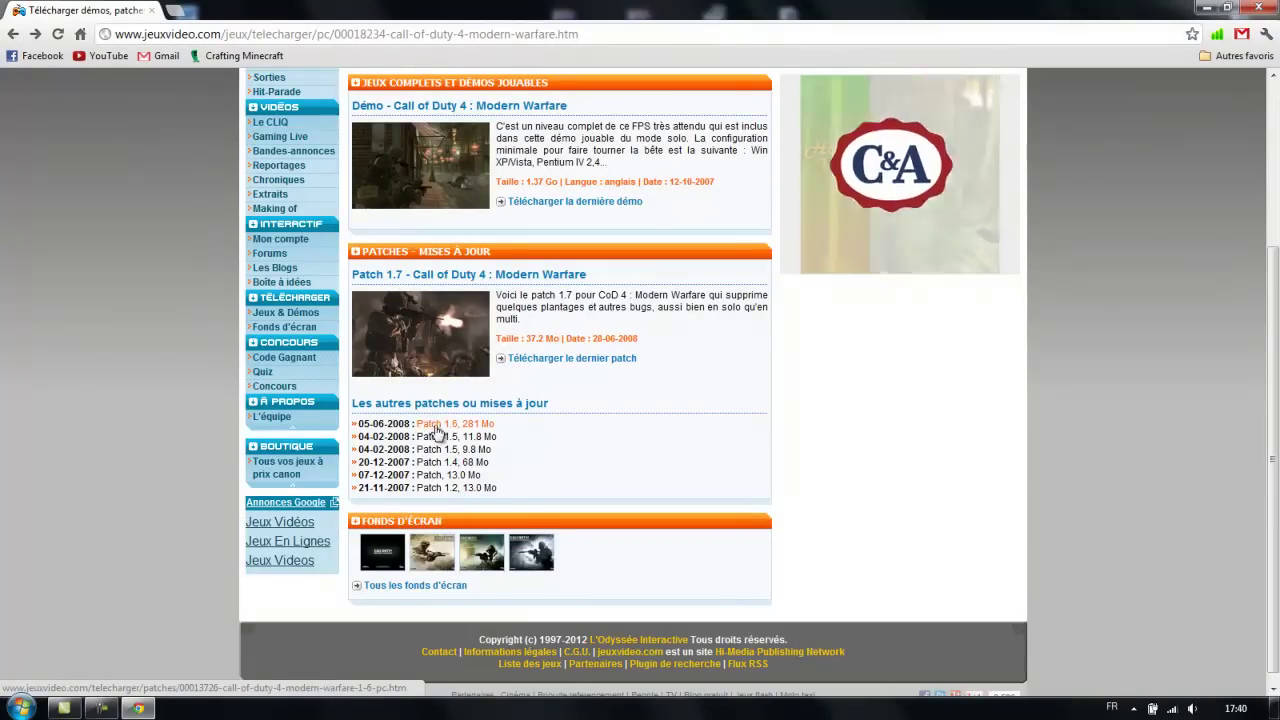
Start the Patch 1.6 download, dismiss its popup and minimise Chrome
left_click(447, 425)
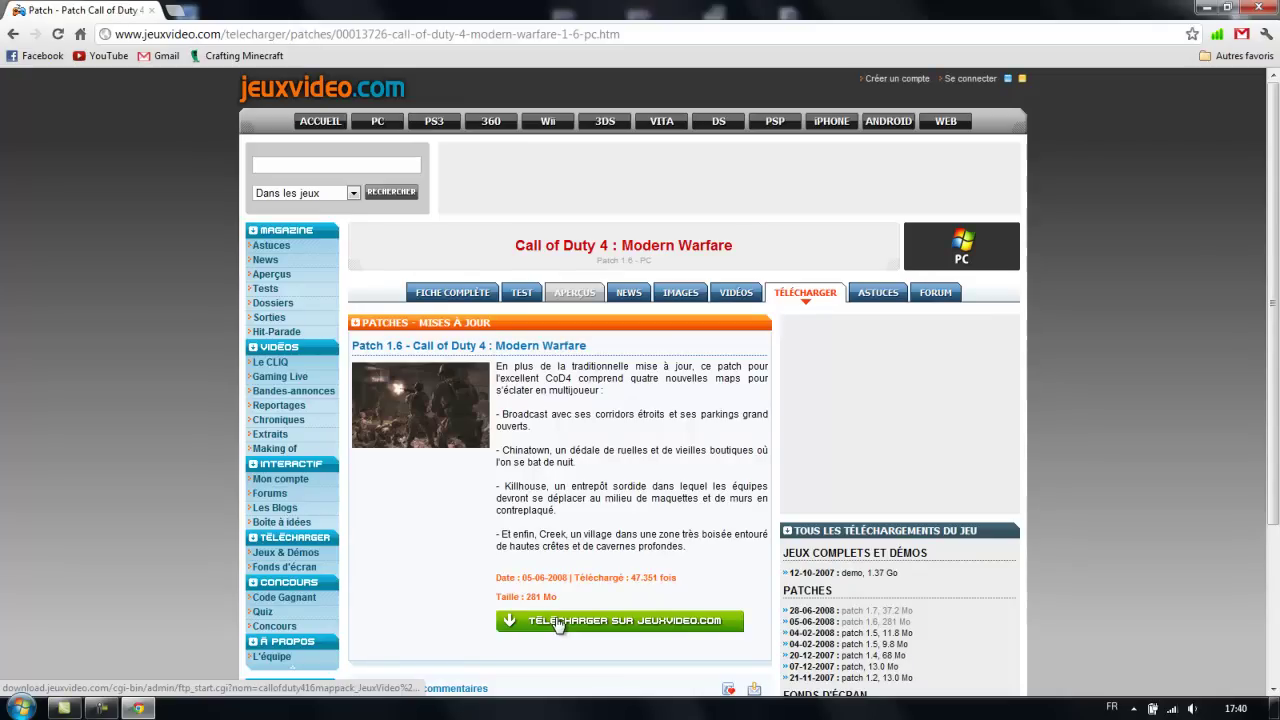
left_click(558, 622)
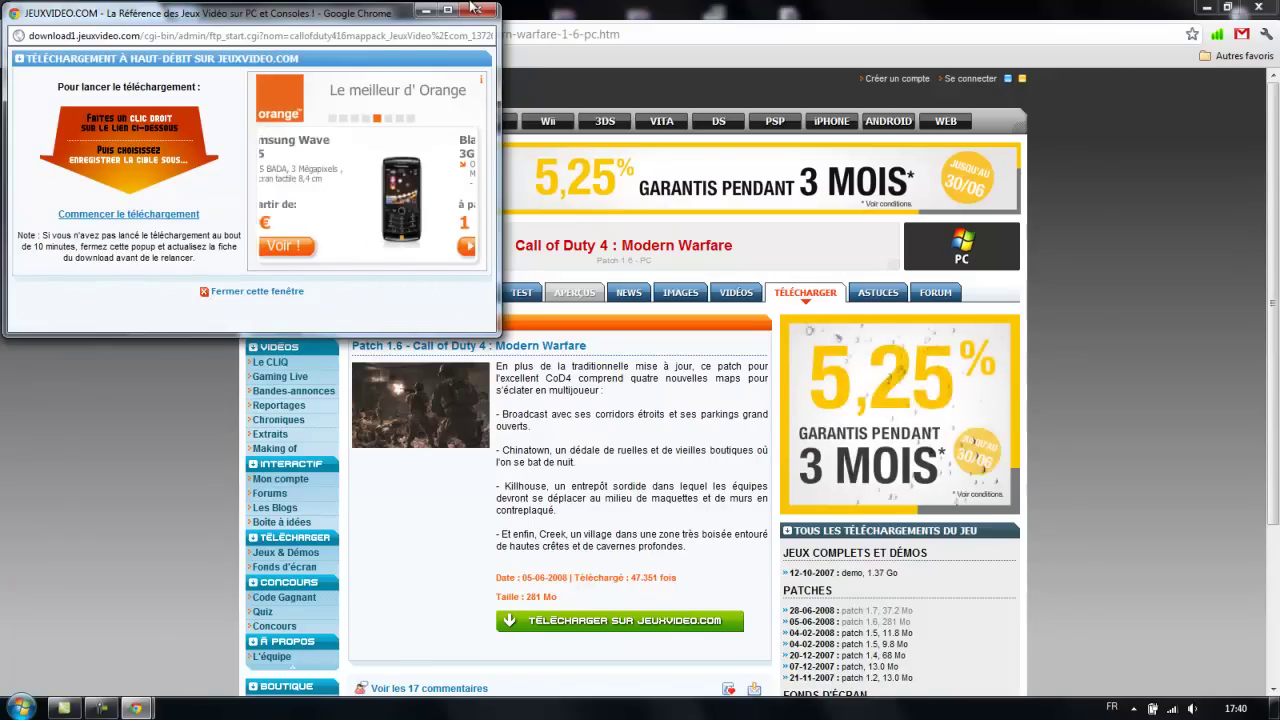
left_click(128, 216)
left_click(754, 19)
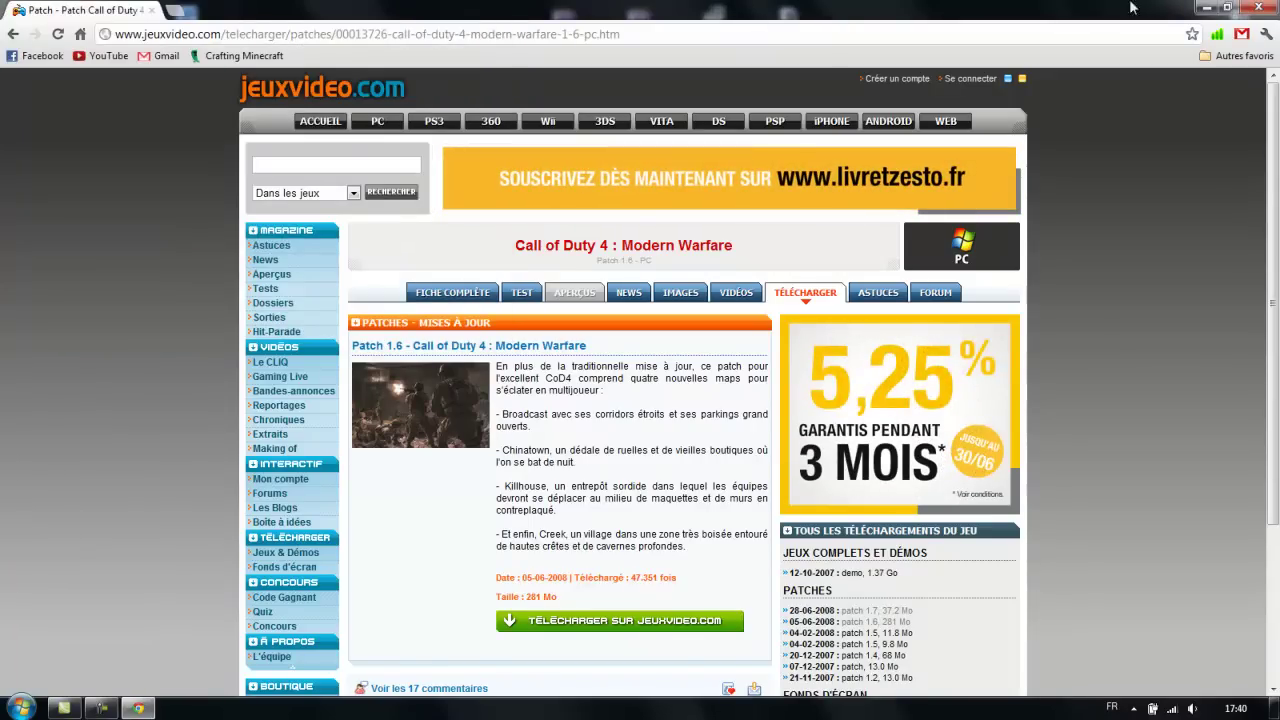
left_click(1203, 7)
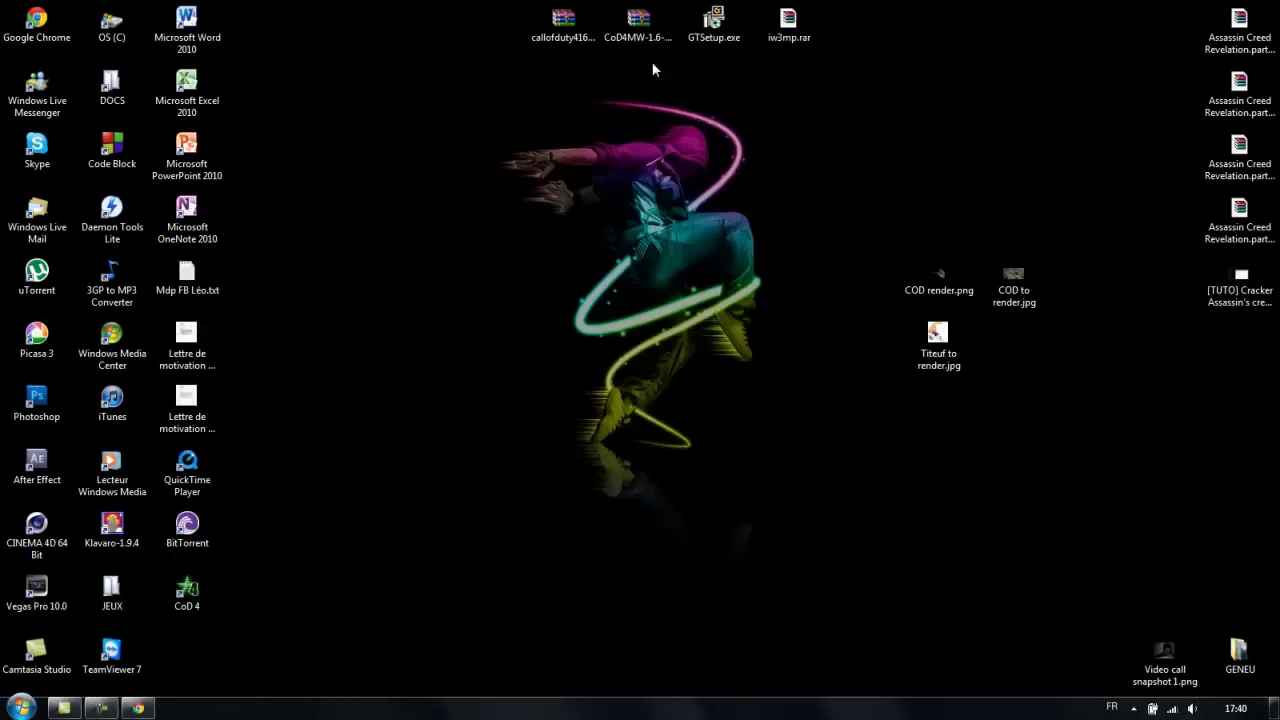
Open callofduty416mappack_JeuxVideo.com_13726.zip in WinRAR and close the licence reminder
left_click(631, 21)
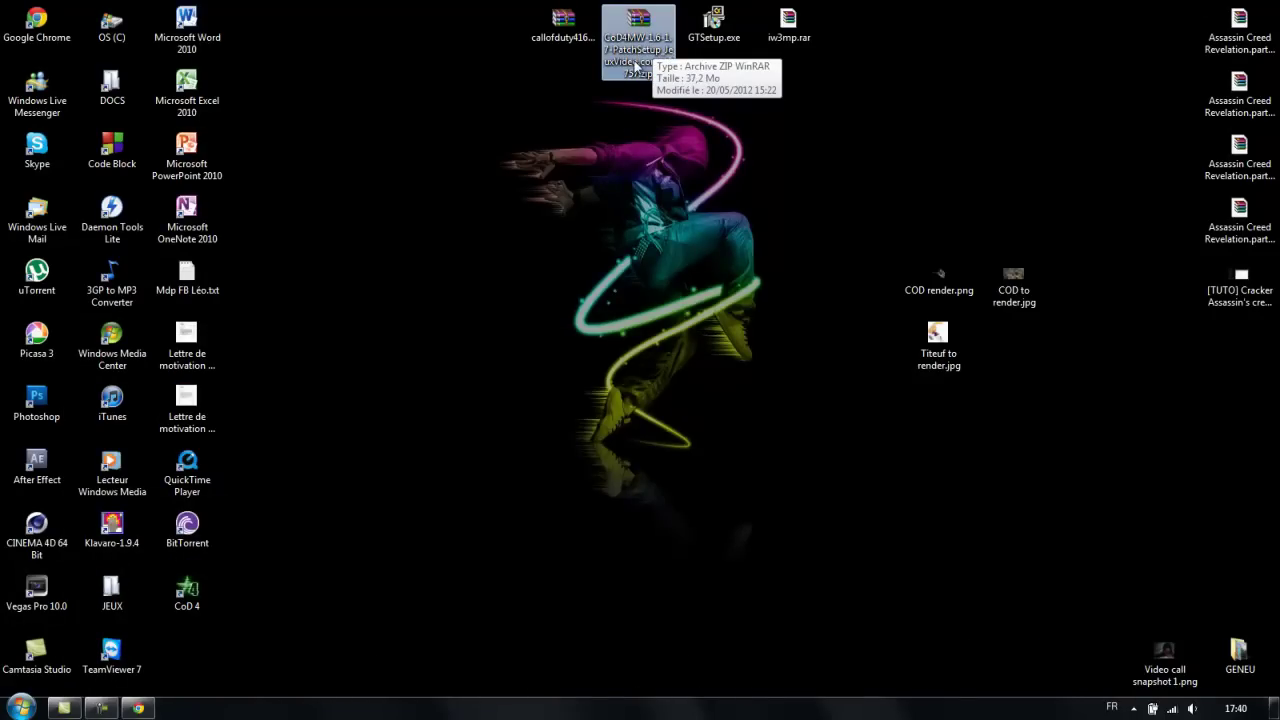
left_click(580, 38)
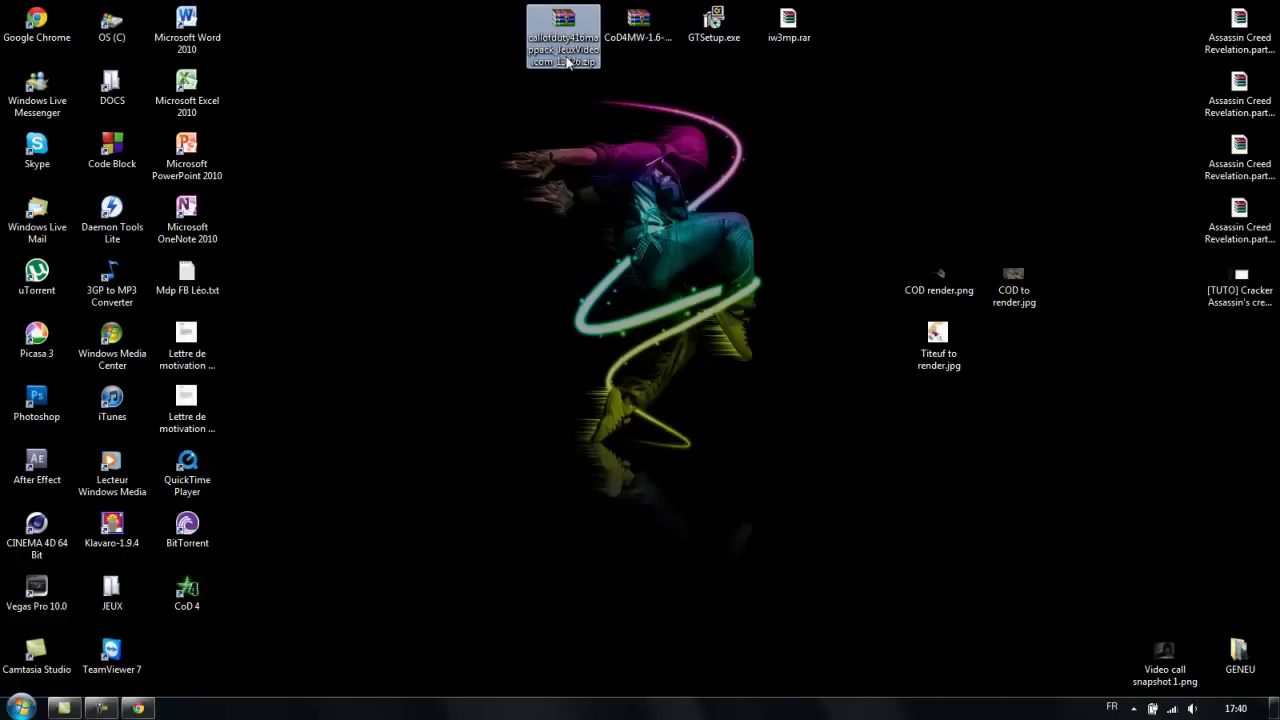
left_click(487, 77)
left_click(548, 50)
left_click(548, 50)
double_click(548, 50)
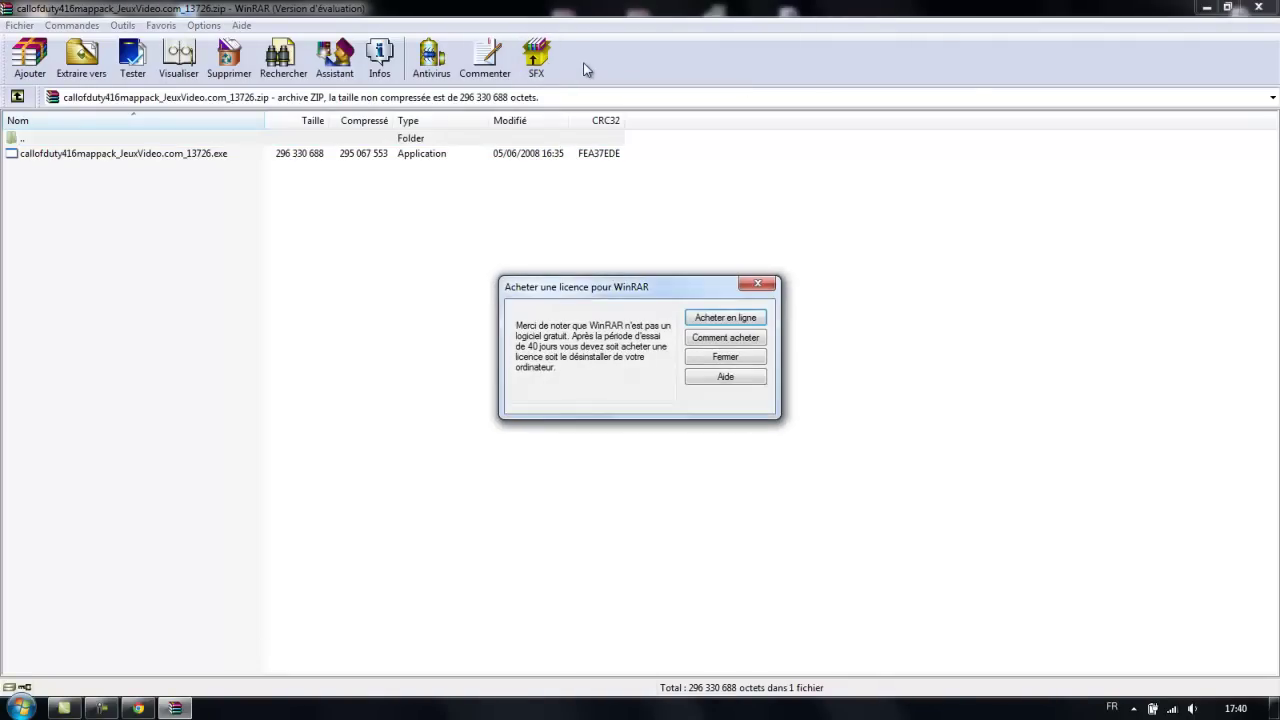
left_click(722, 357)
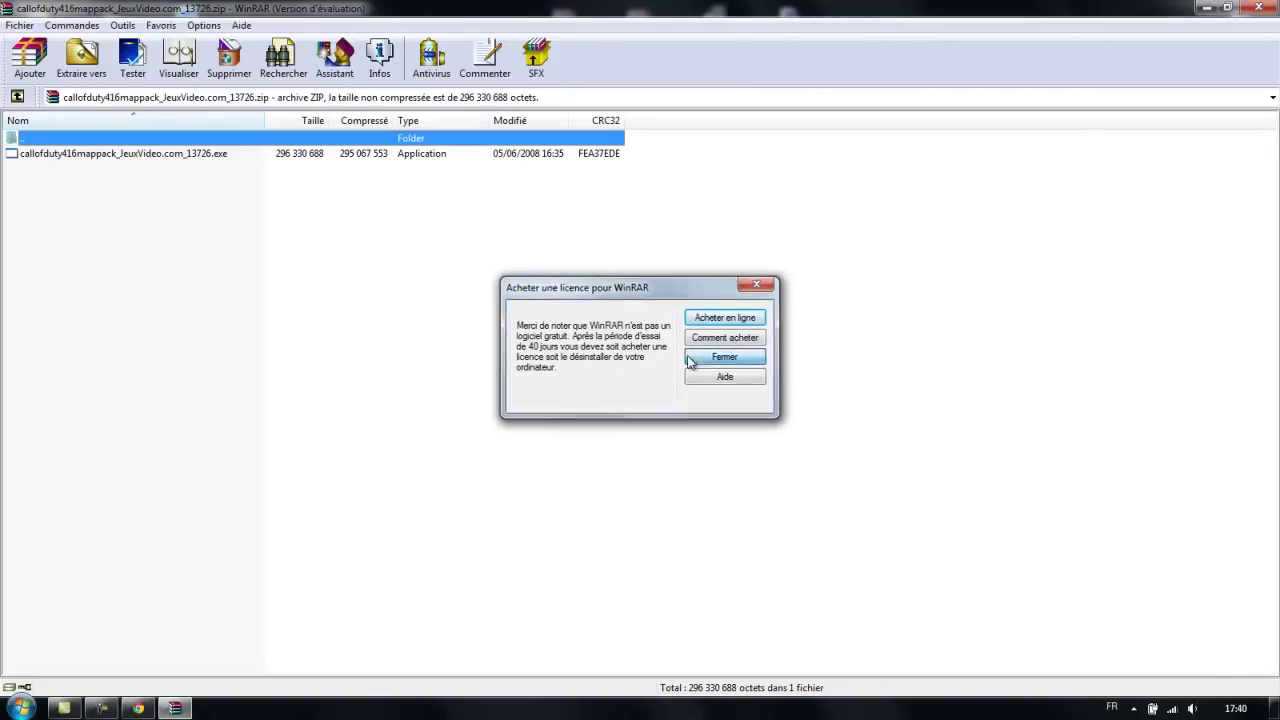
left_click(166, 239)
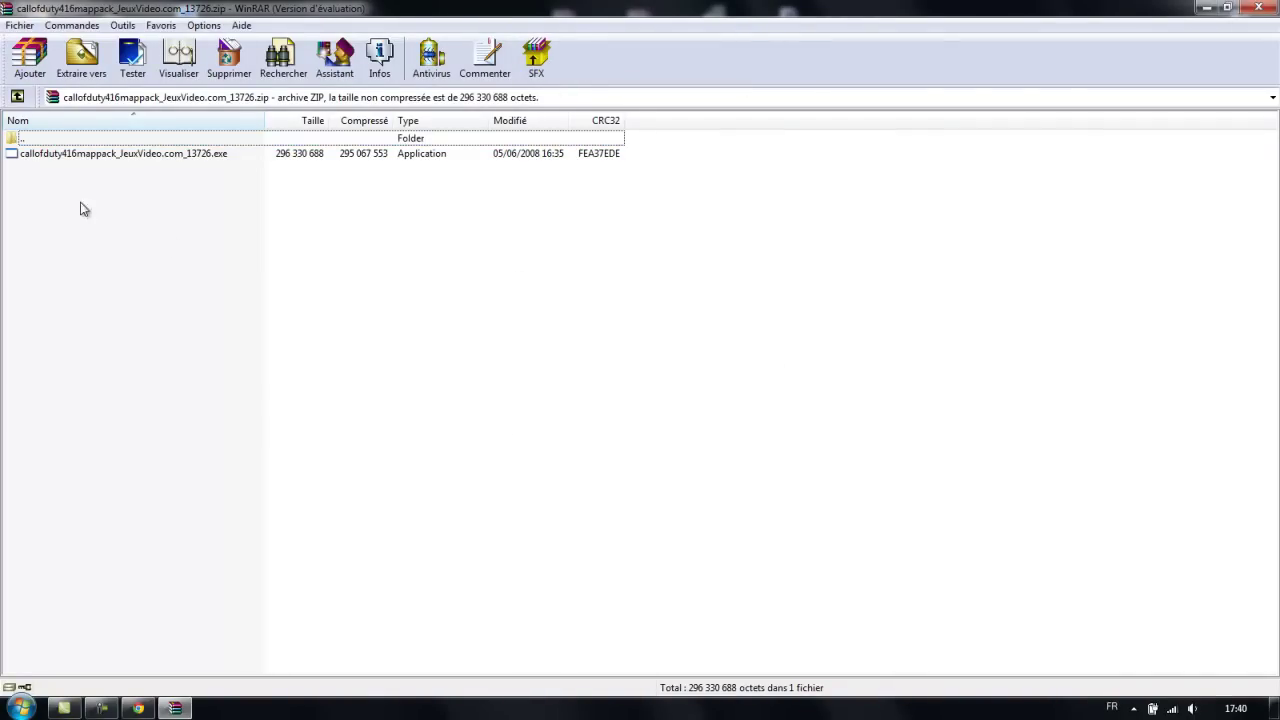
Run the .exe inside the archive, then close WinRAR while the 1.6 patch setup extracts
double_click(45, 158)
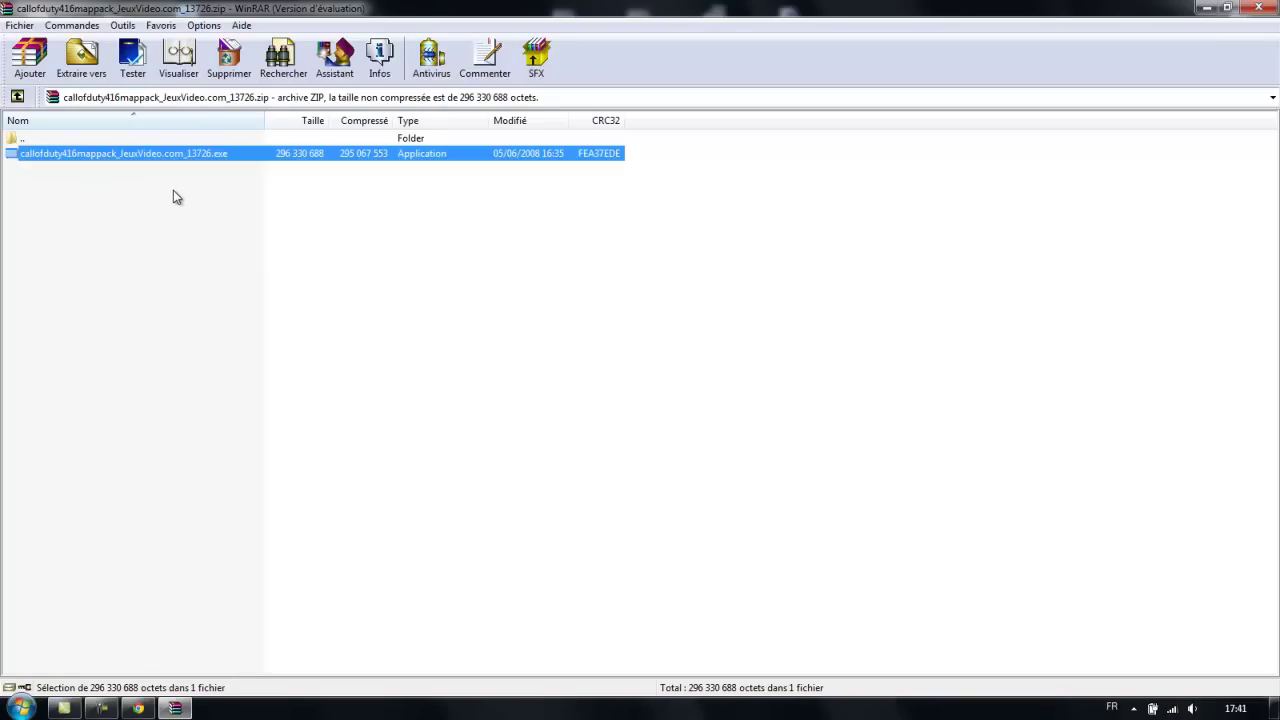
key("alt+F4")
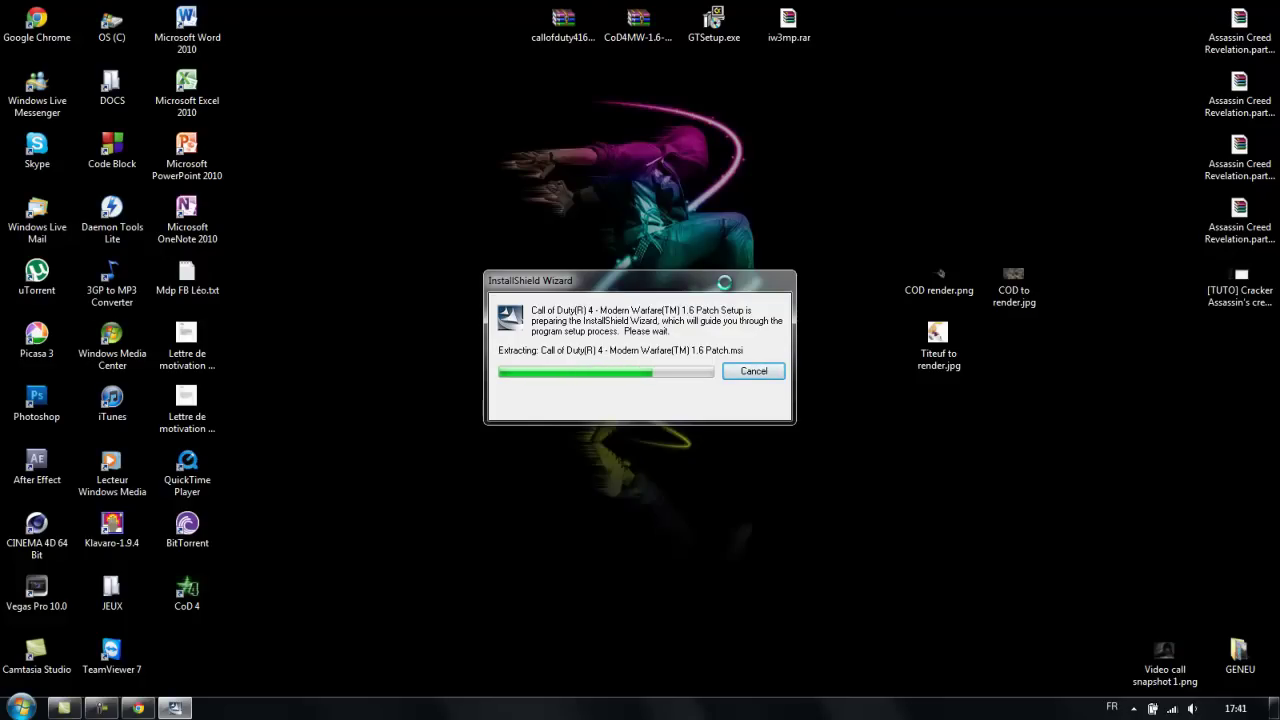
Move the three render image files to the right edge of the desktop
left_click_drag(868, 226, 1044, 412)
left_click_drag(979, 314, 1205, 440)
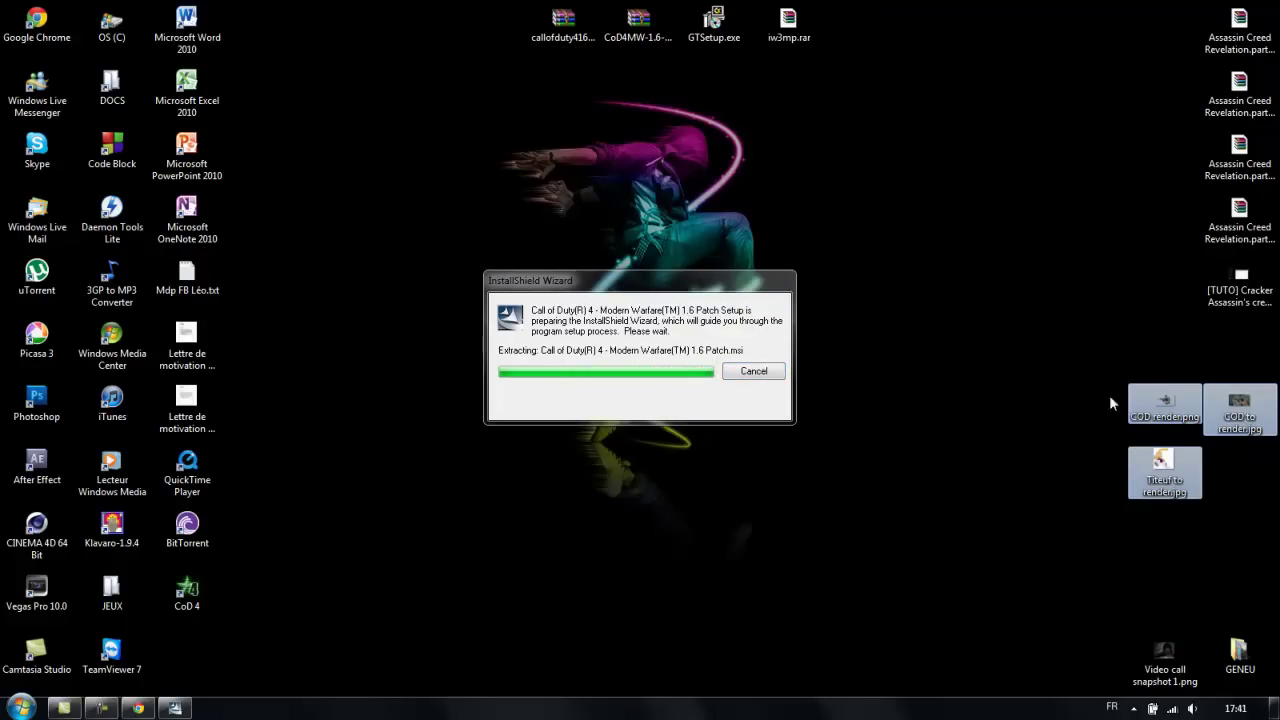
left_click(892, 353)
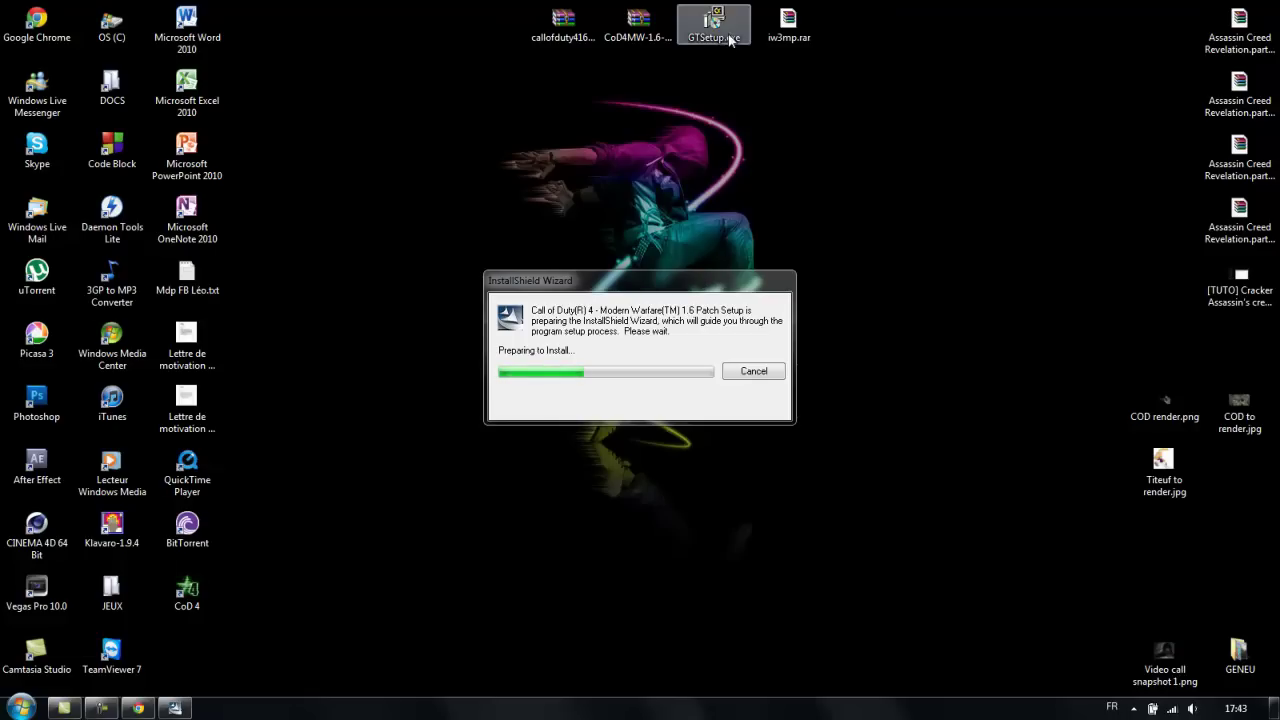
Swap the positions of GTSetup.exe and iw3mp.rar in the desktop's top row
left_click_drag(713, 25, 864, 88)
left_click_drag(789, 25, 713, 30)
left_click_drag(840, 80, 772, 28)
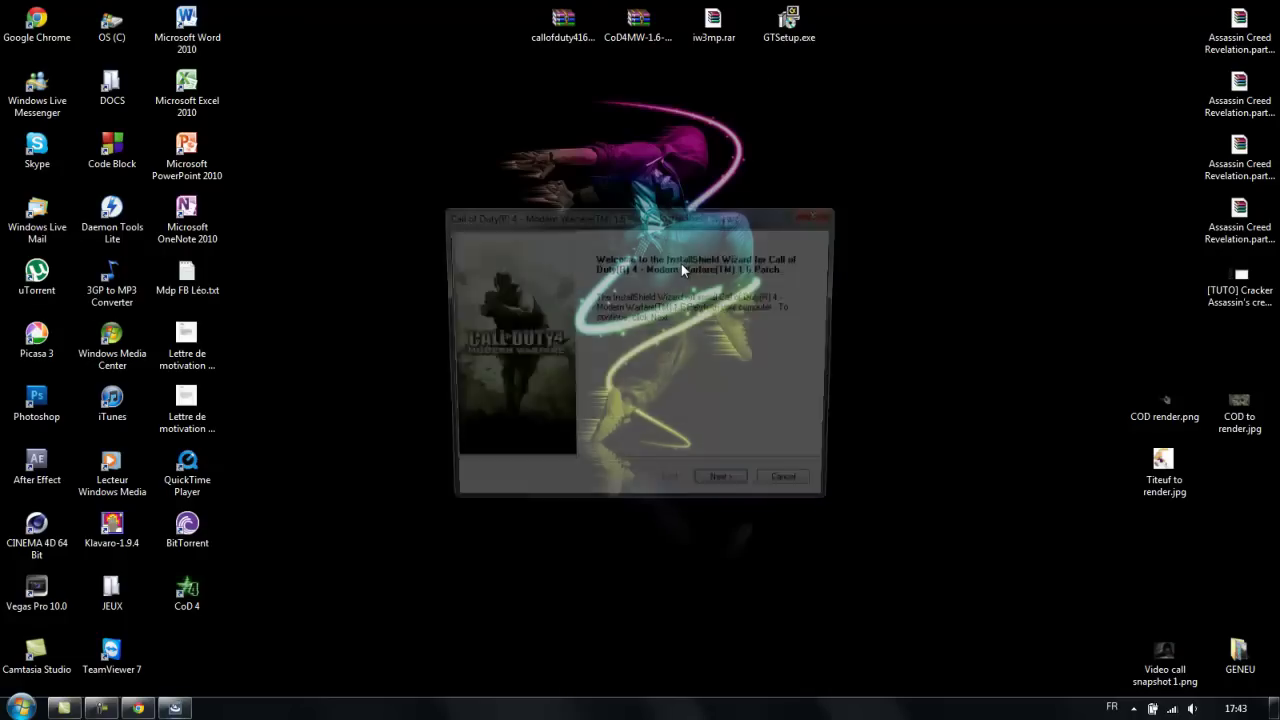
Accept the licence and install the CoD4 1.6 patch with default settings, then finish
left_click(733, 492)
left_click(530, 432)
left_click(728, 493)
left_click(725, 494)
left_click(722, 493)
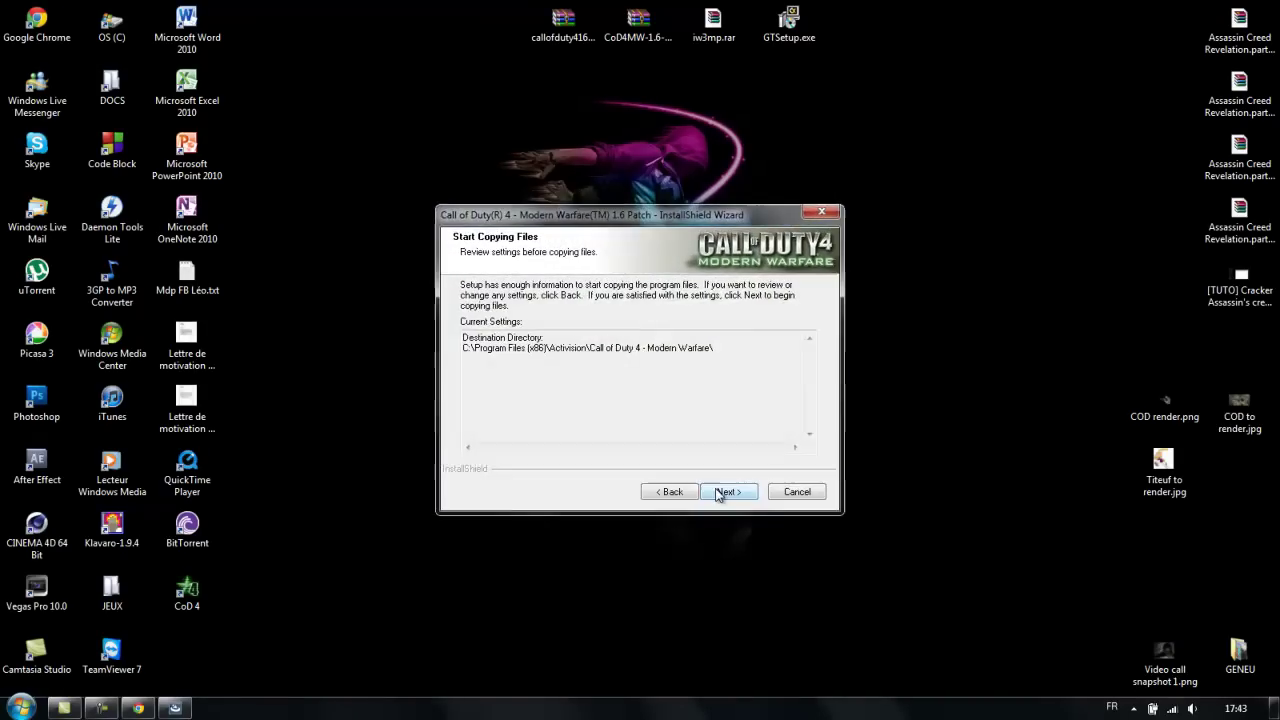
left_click(717, 489)
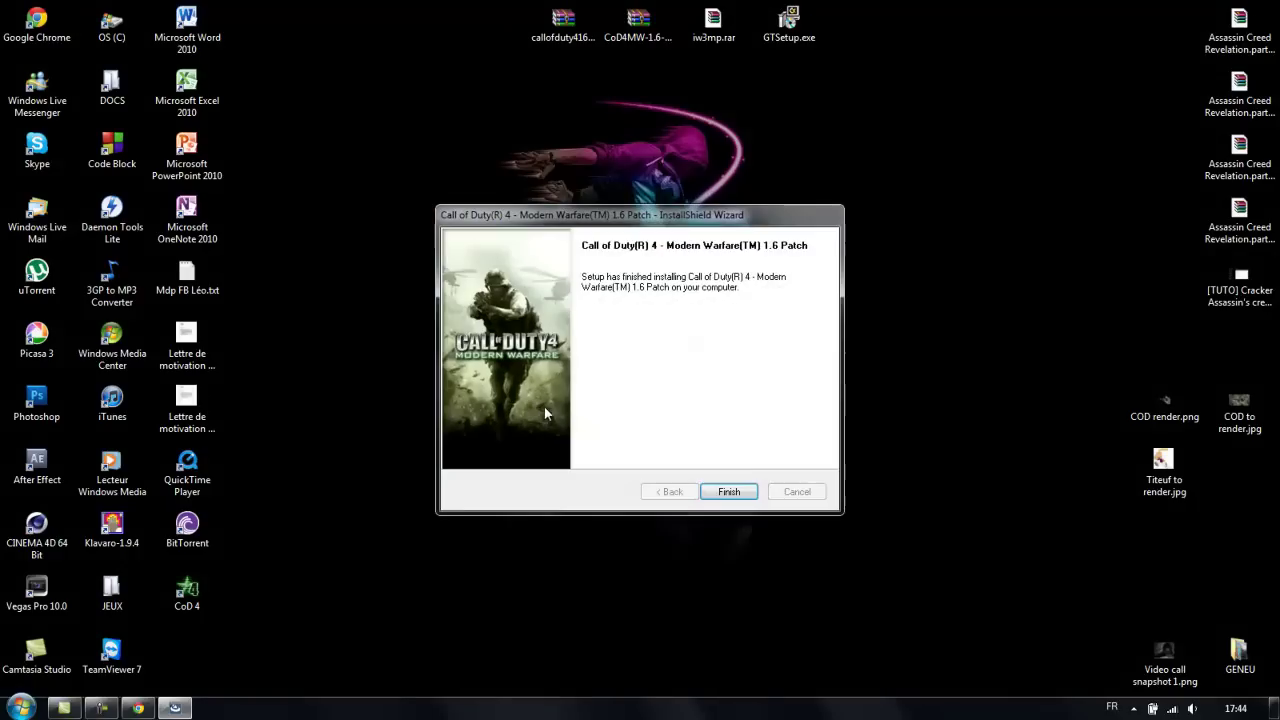
left_click(729, 491)
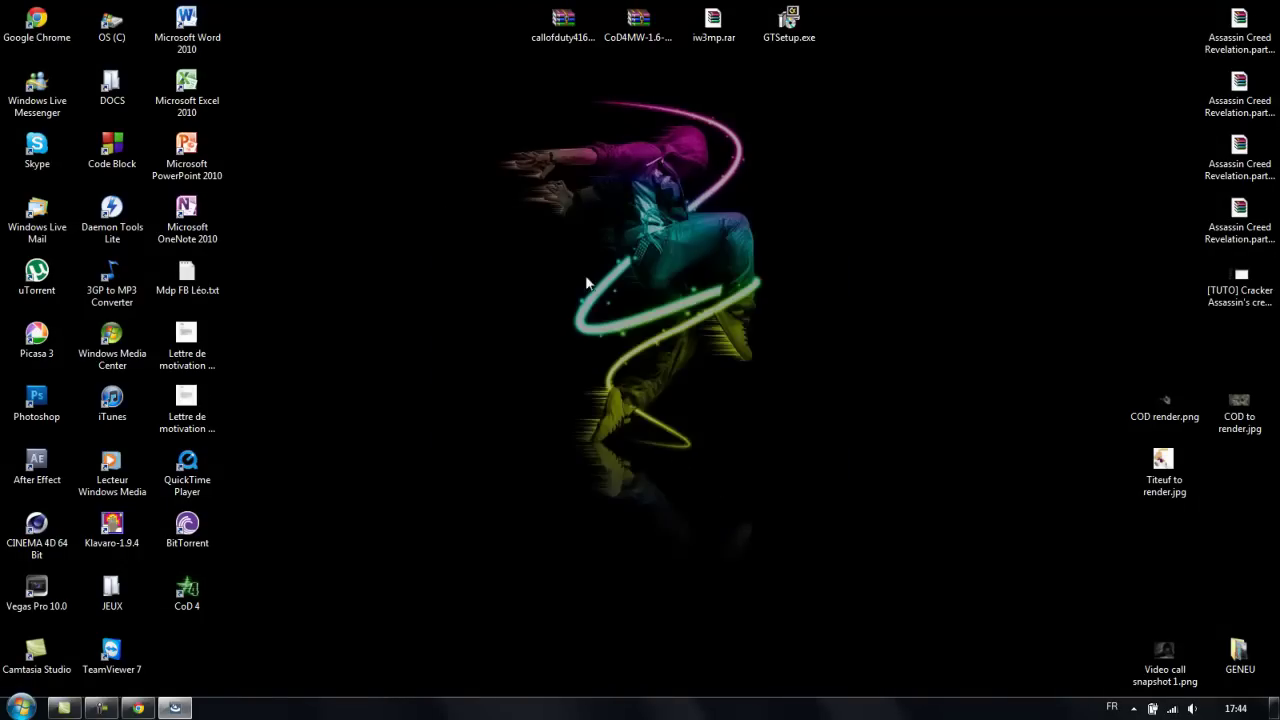
Open the CoD4MW 1.6-to-1.7 patch archive, dismiss the licence reminder and run PatchSetup
left_click_drag(517, 89, 766, 450)
left_click_drag(829, 577, 474, 95)
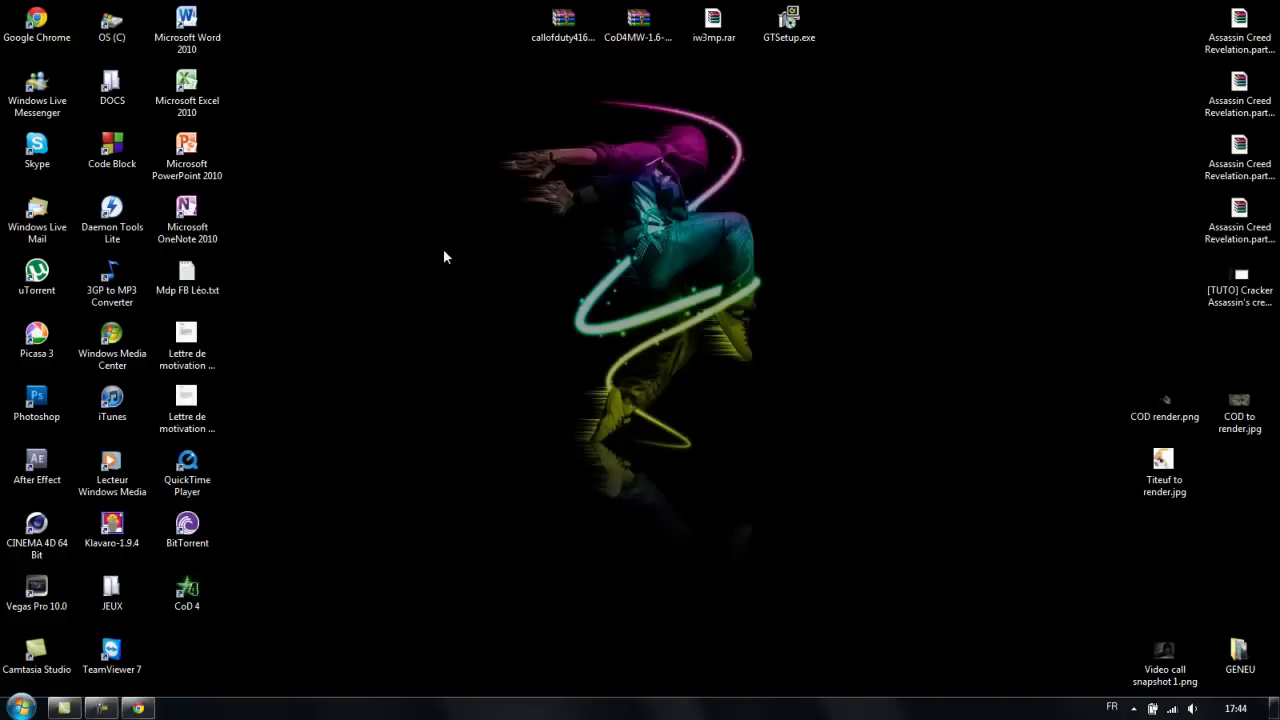
left_click(628, 39)
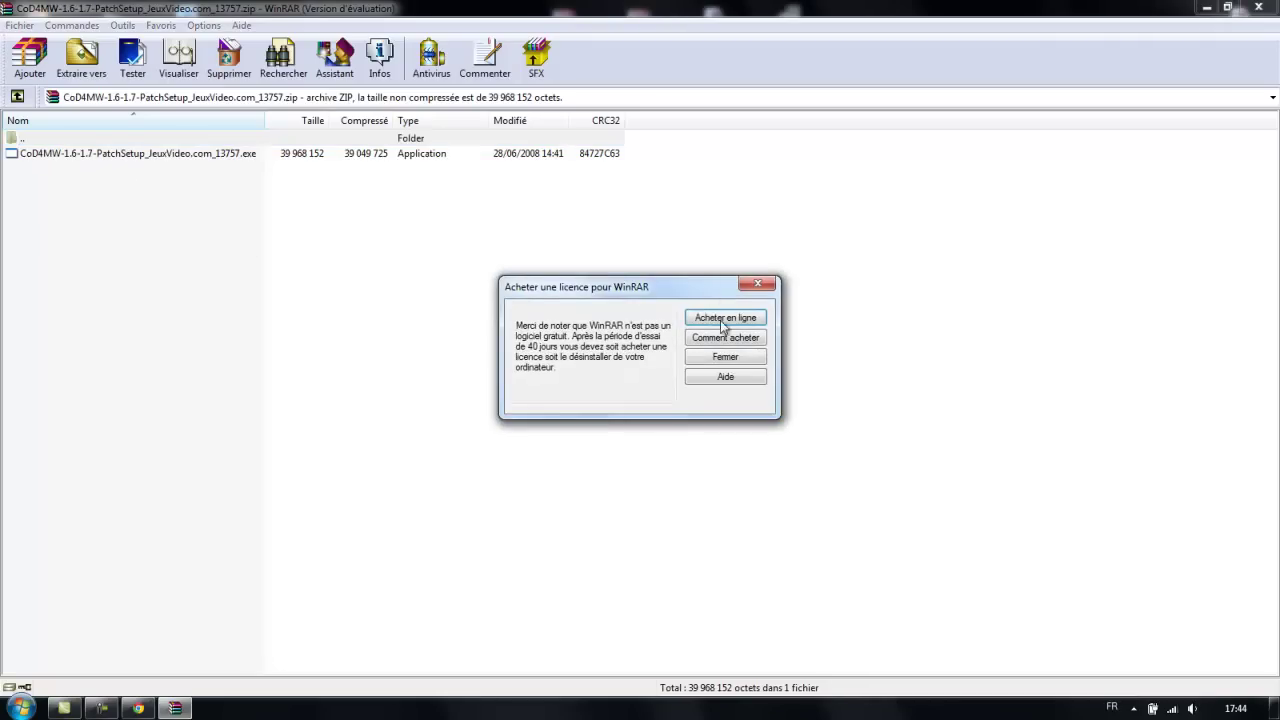
left_click(725, 357)
double_click(118, 155)
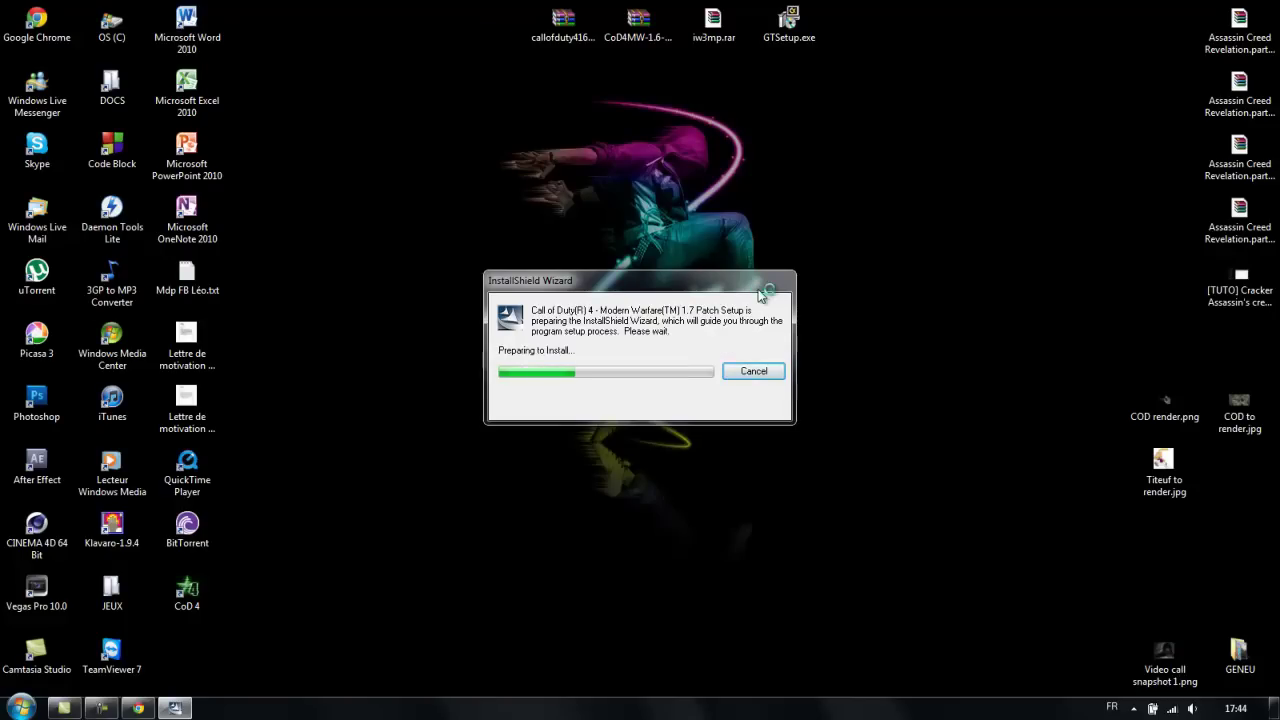
Accept the licence, install the CoD4 1.7 patch into the existing game folder, then select both patch archives
left_click(727, 492)
left_click(590, 438)
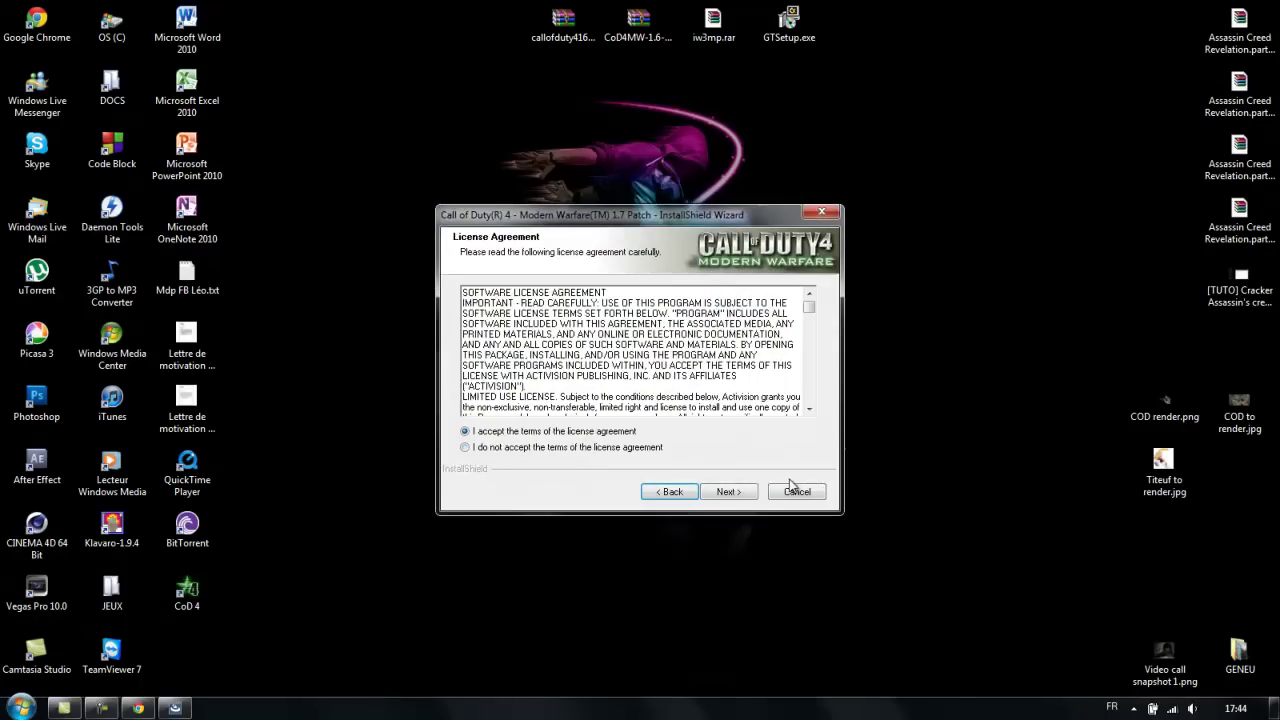
left_click(722, 492)
left_click(706, 490)
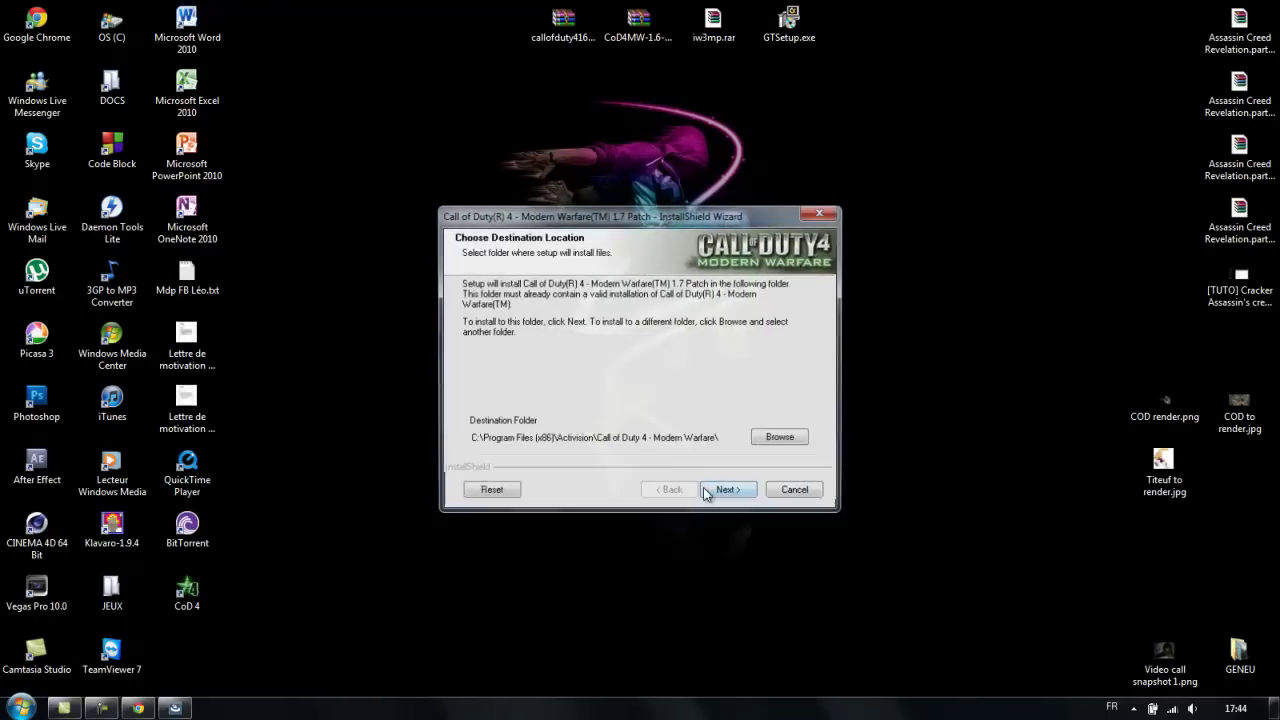
left_click(704, 490)
left_click(705, 496)
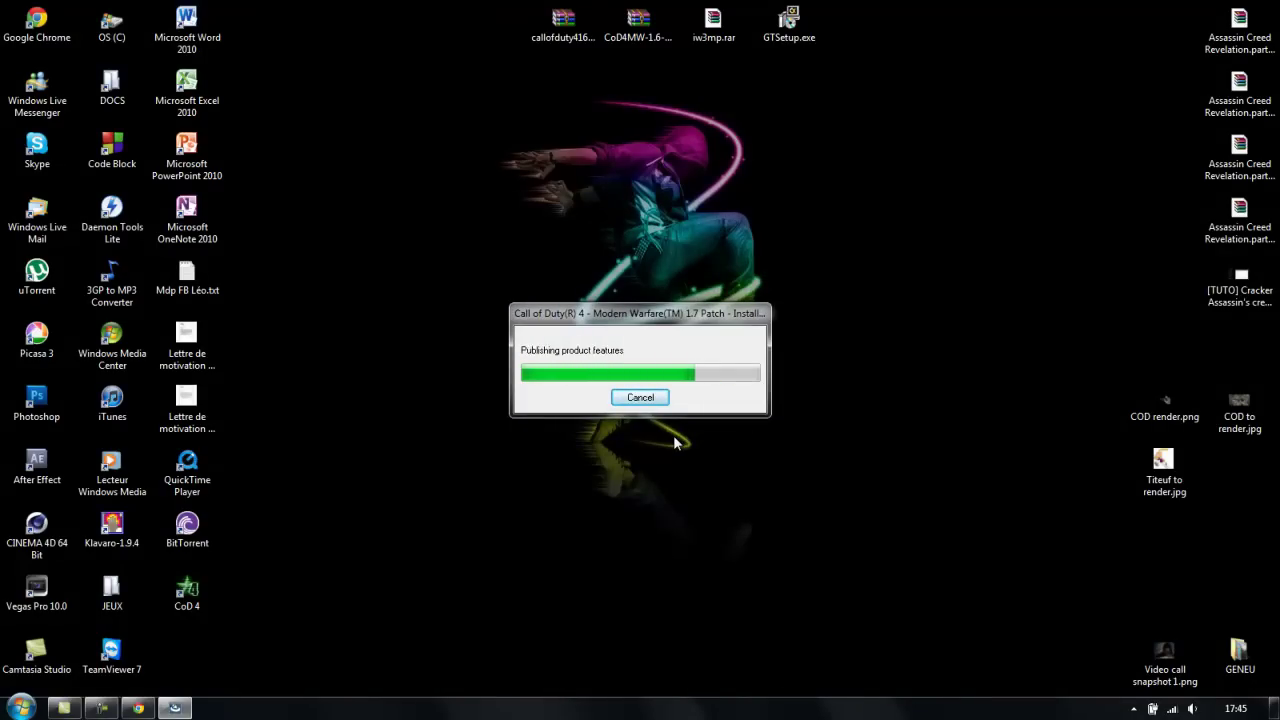
left_click(737, 490)
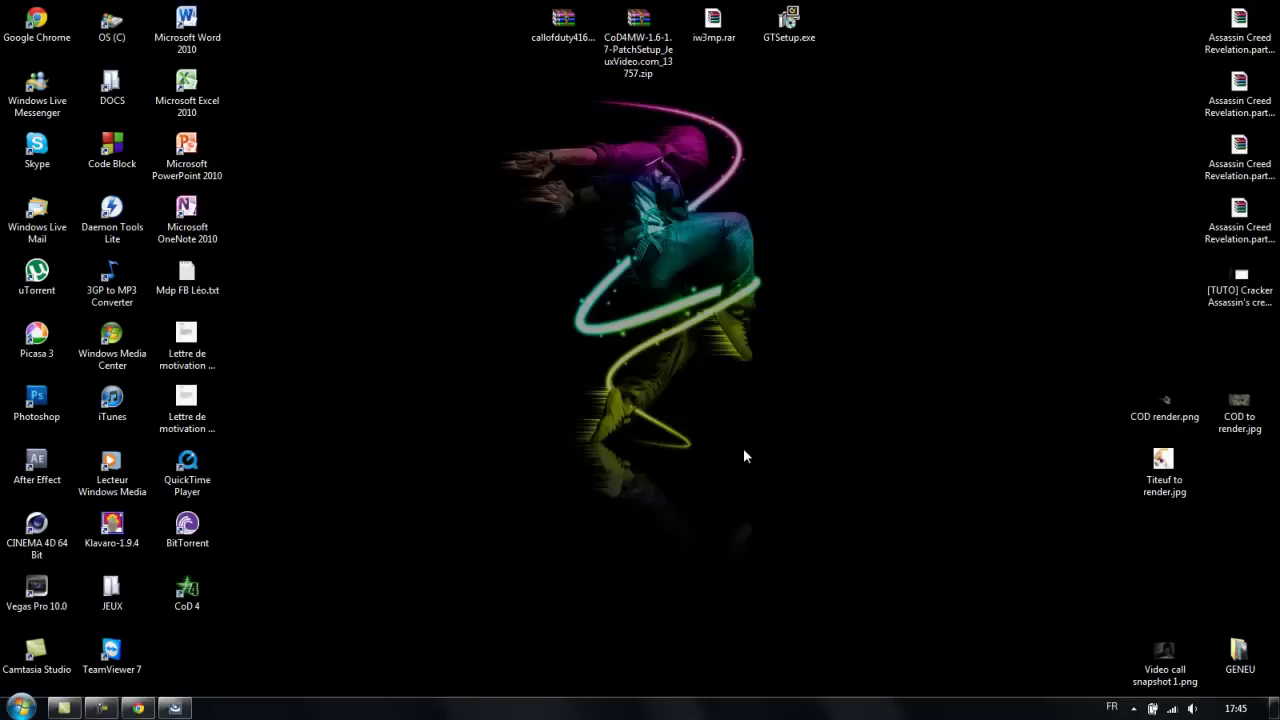
left_click_drag(672, 122, 522, 16)
Delete the patch archives, extract iw3mp.rar to the desktop, and delete the CoD 4 shortcut
key("Delete")
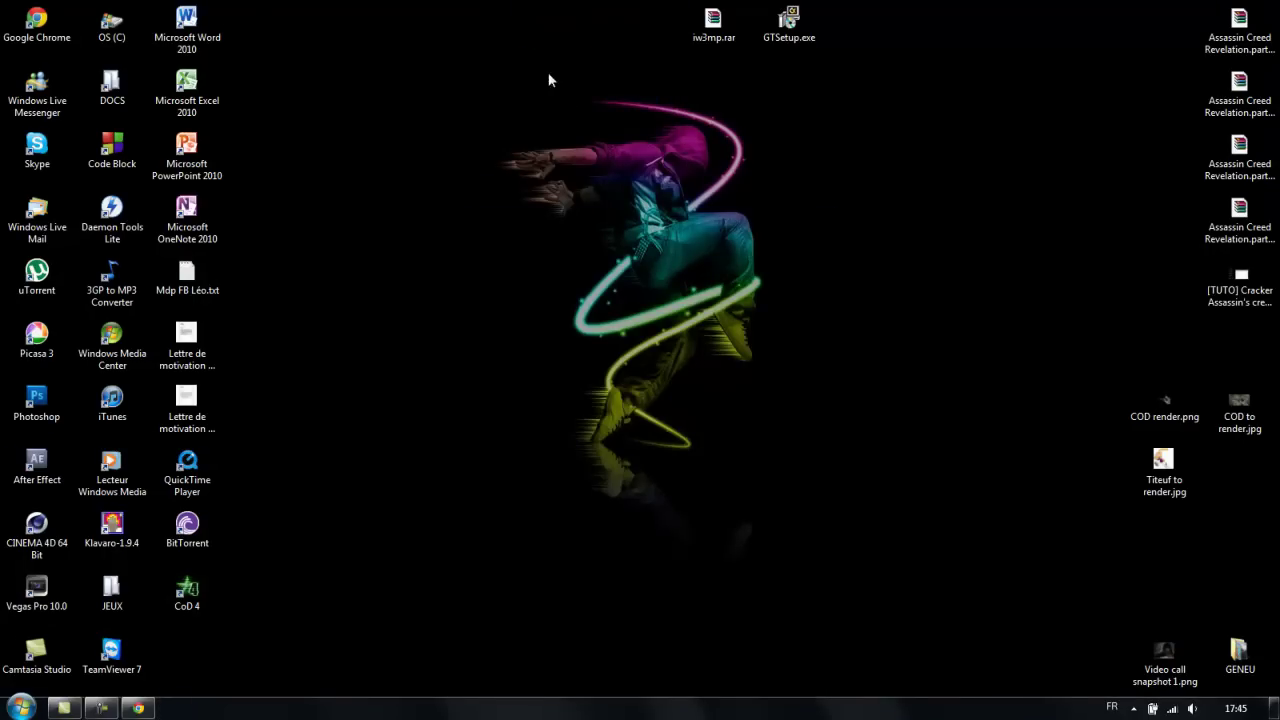
right_click(714, 32)
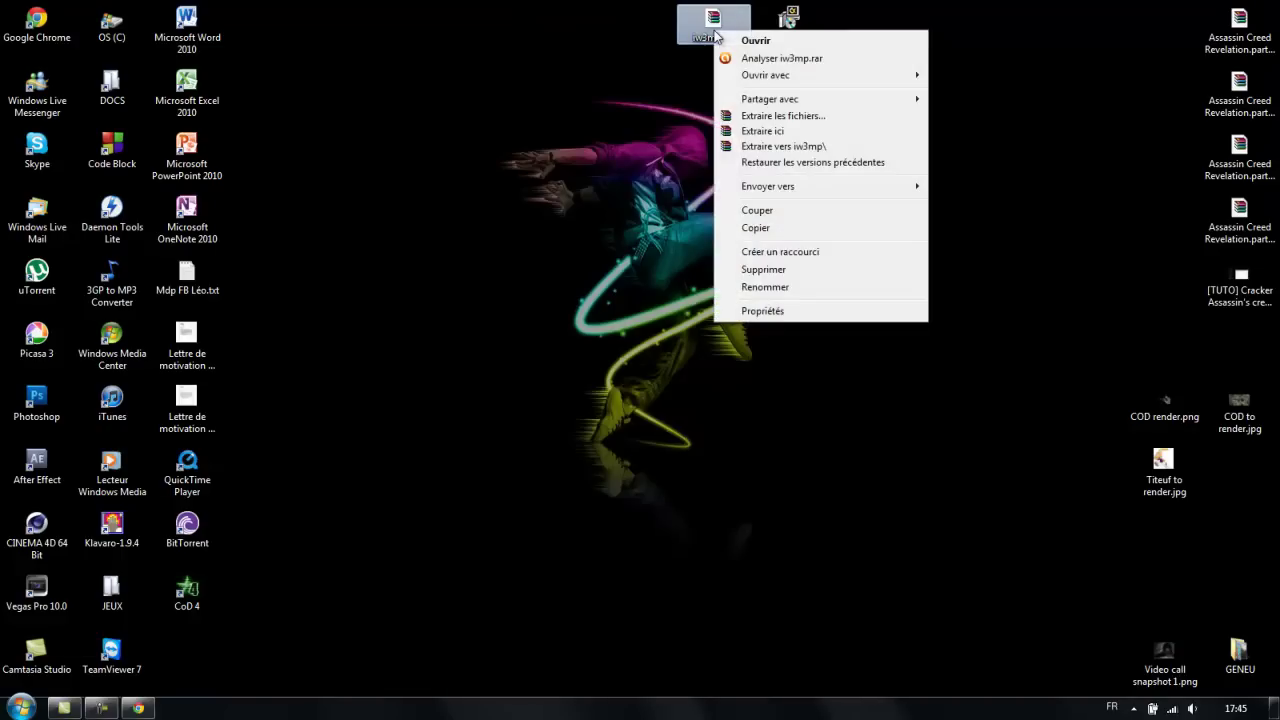
left_click(762, 131)
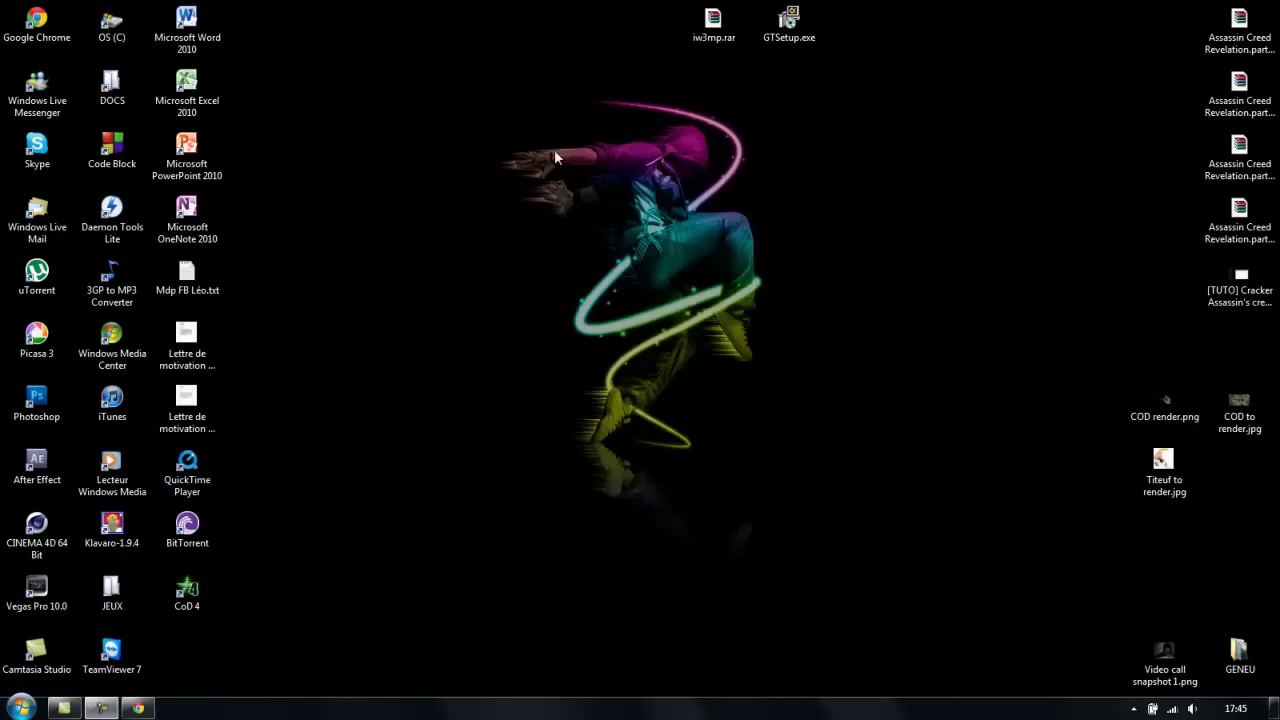
left_click_drag(381, 557, 645, 45)
left_click(187, 590)
key("Delete")
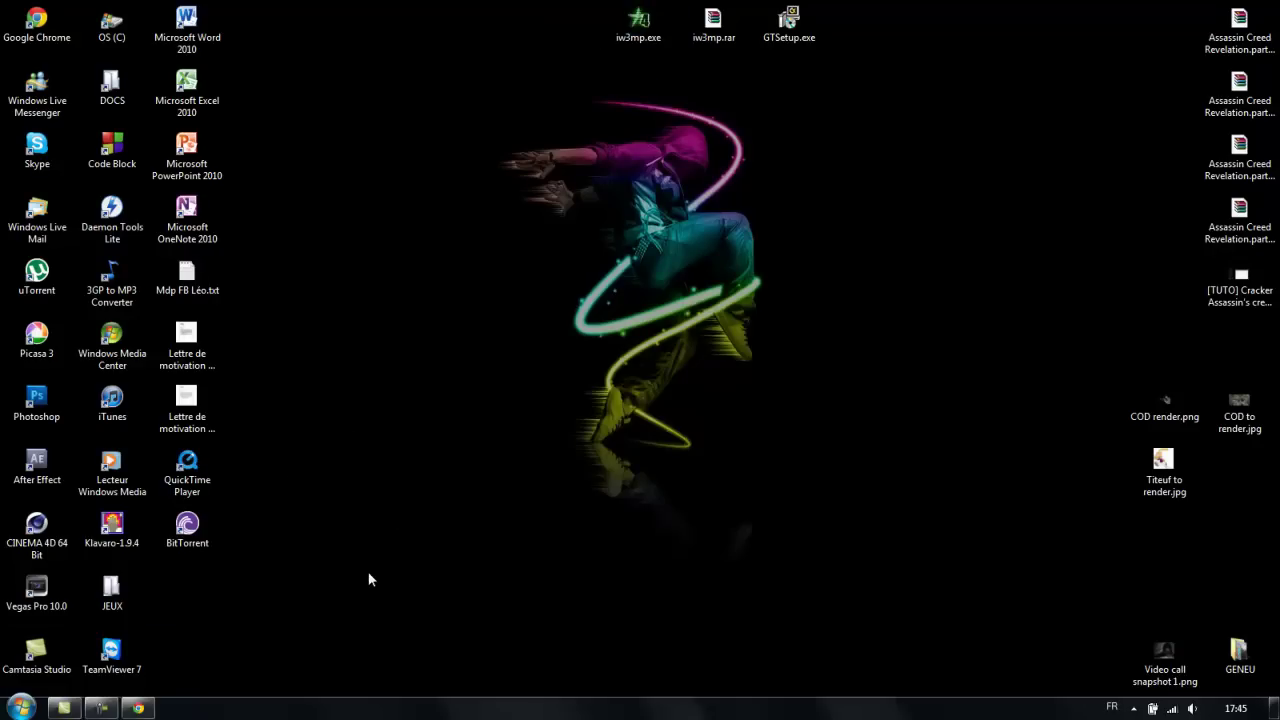
Open the Call of Duty 4 - Modern Warfare folder under C:\Program Files (x86)\Activision
key("super")
key("super")
double_click(110, 37)
left_click(569, 472)
double_click(569, 470)
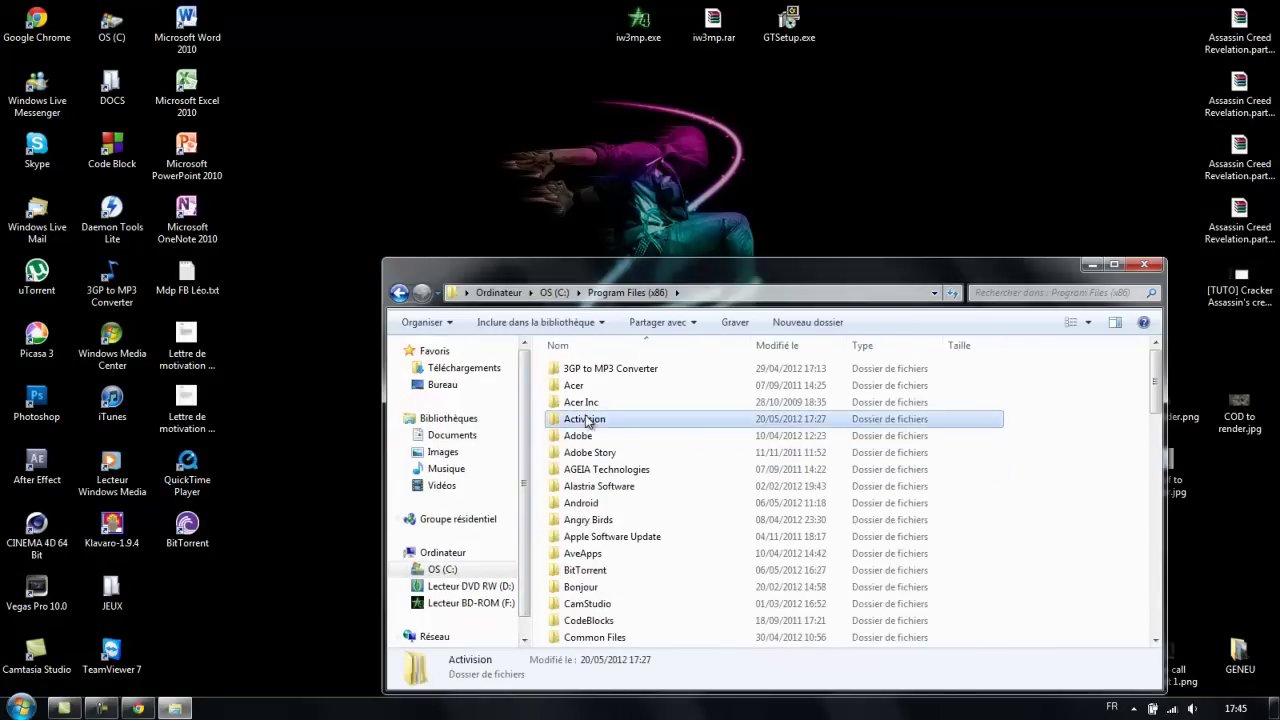
double_click(575, 418)
double_click(589, 372)
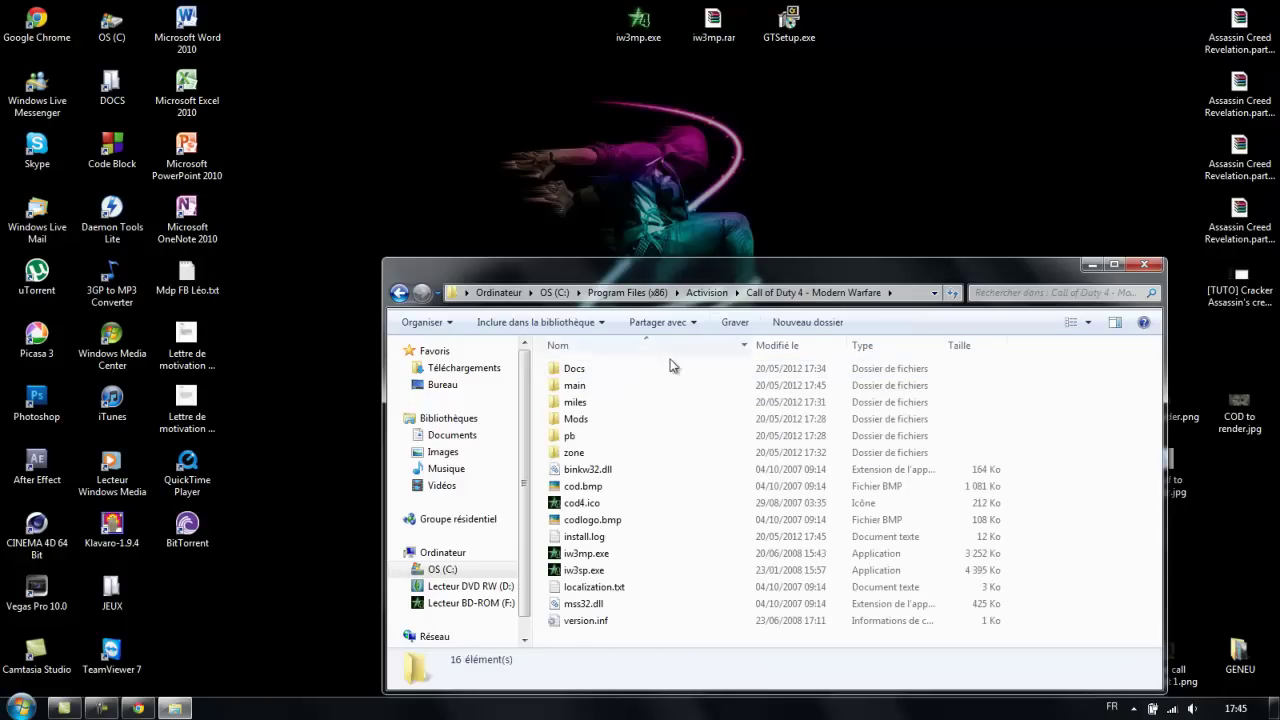
left_click_drag(816, 281, 934, 203)
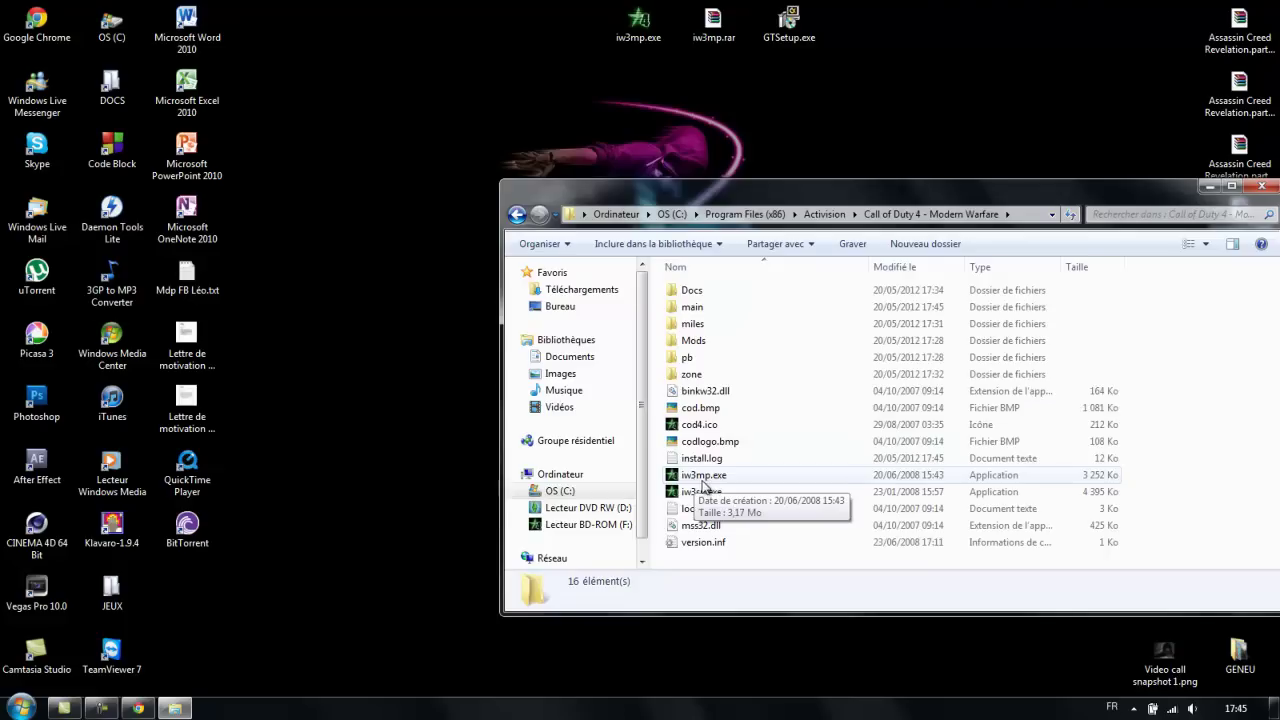
Copy the new iw3mp.exe into the game folder, replacing the old one
left_click_drag(638, 25, 1200, 336)
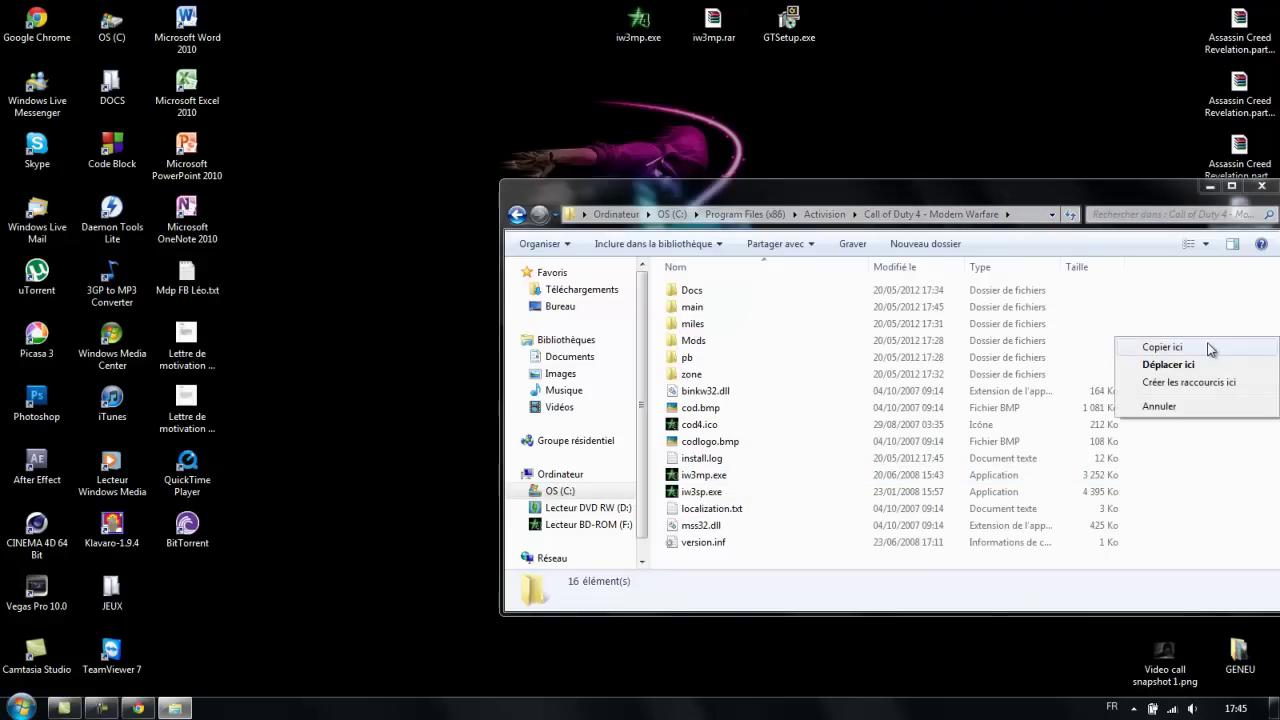
left_click(1204, 345)
left_click(610, 256)
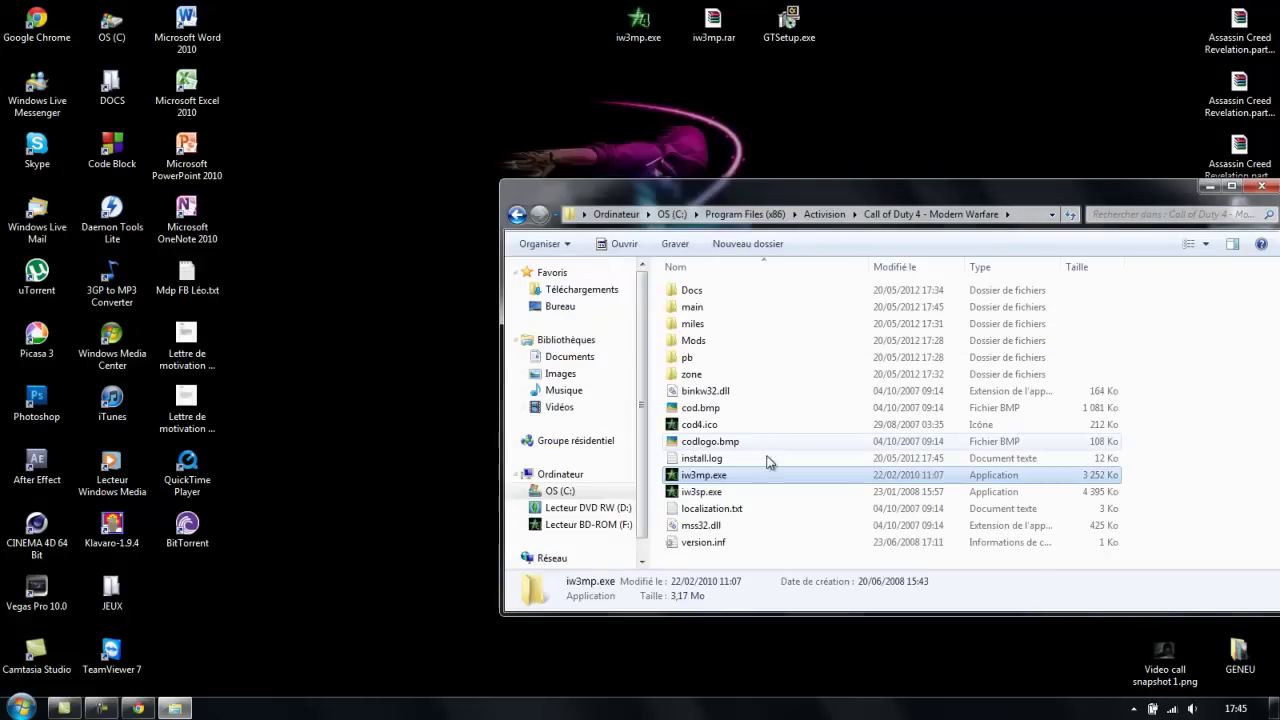
left_click(1257, 497)
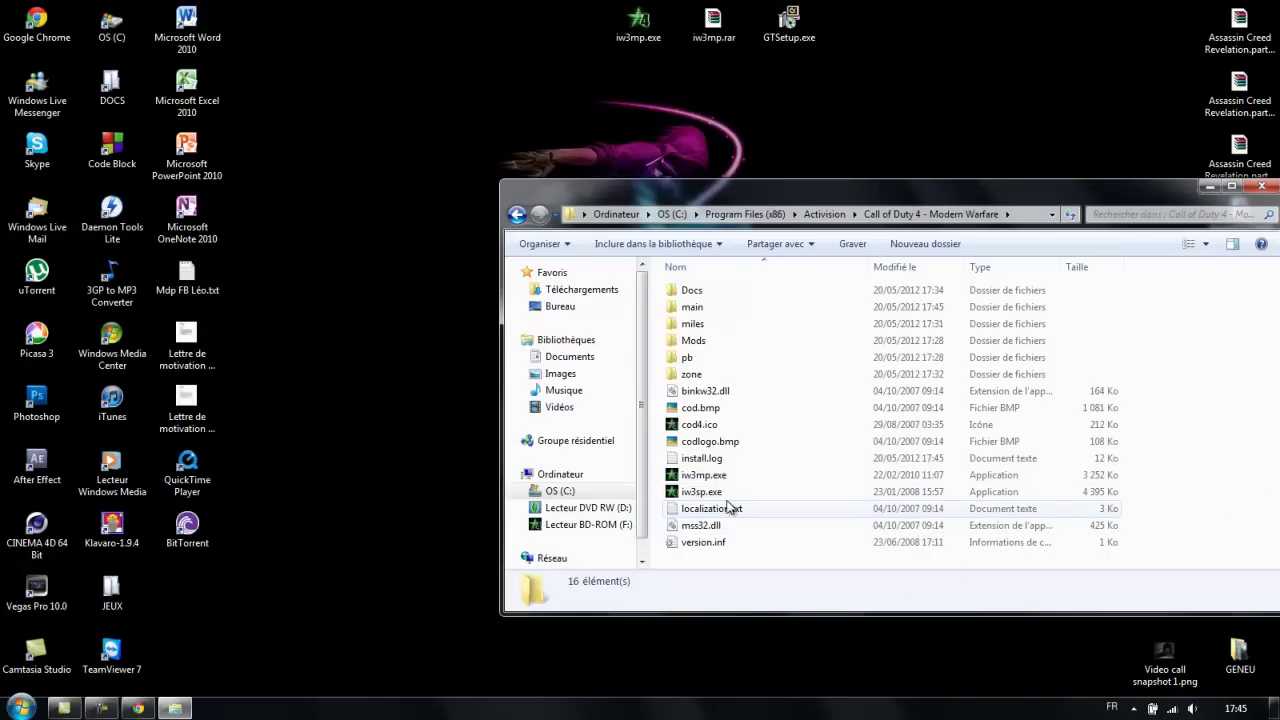
Open the crack folder inside Téléchargements > Call of duty 4 [PC-DVD] [English]
left_click(21, 707)
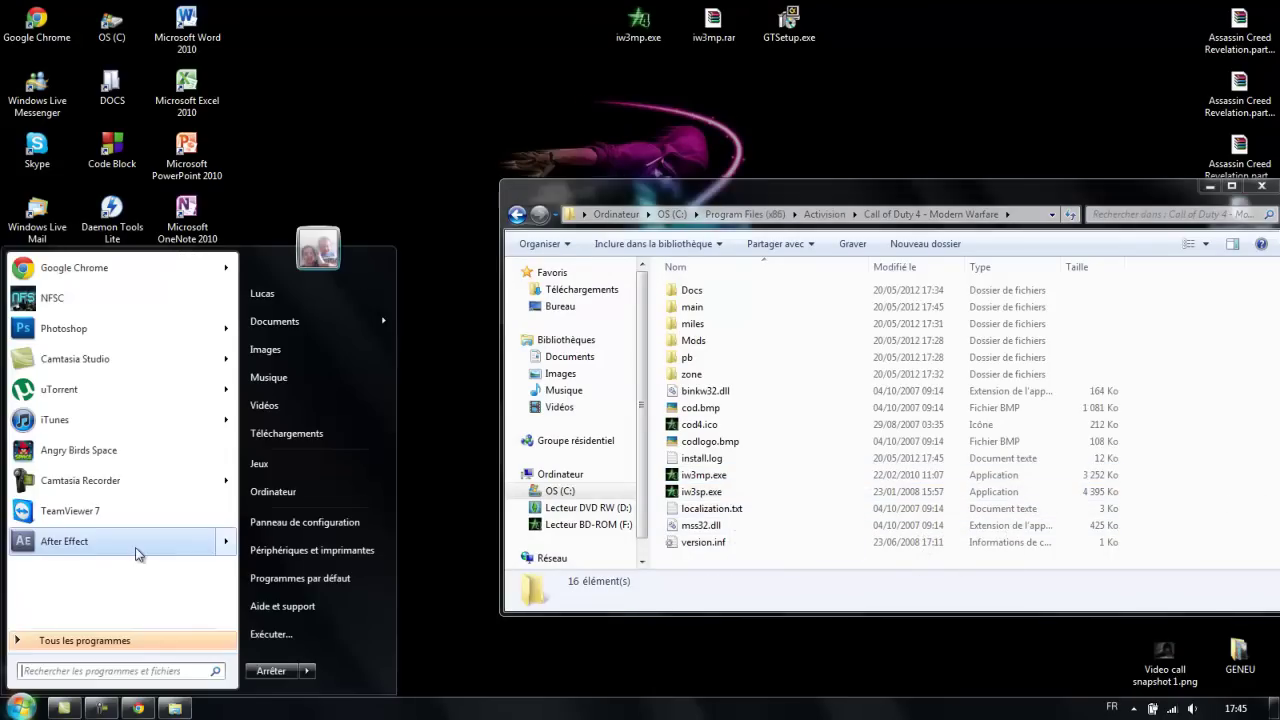
left_click(297, 433)
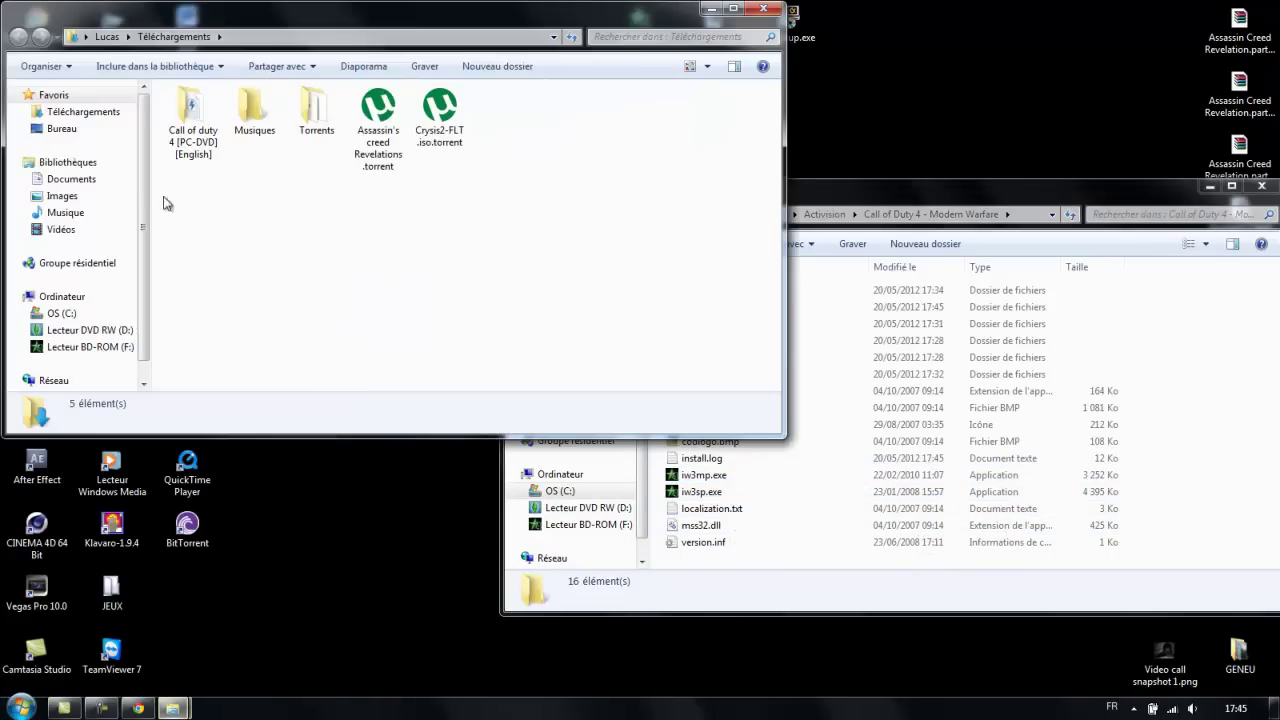
left_click(186, 160)
double_click(186, 160)
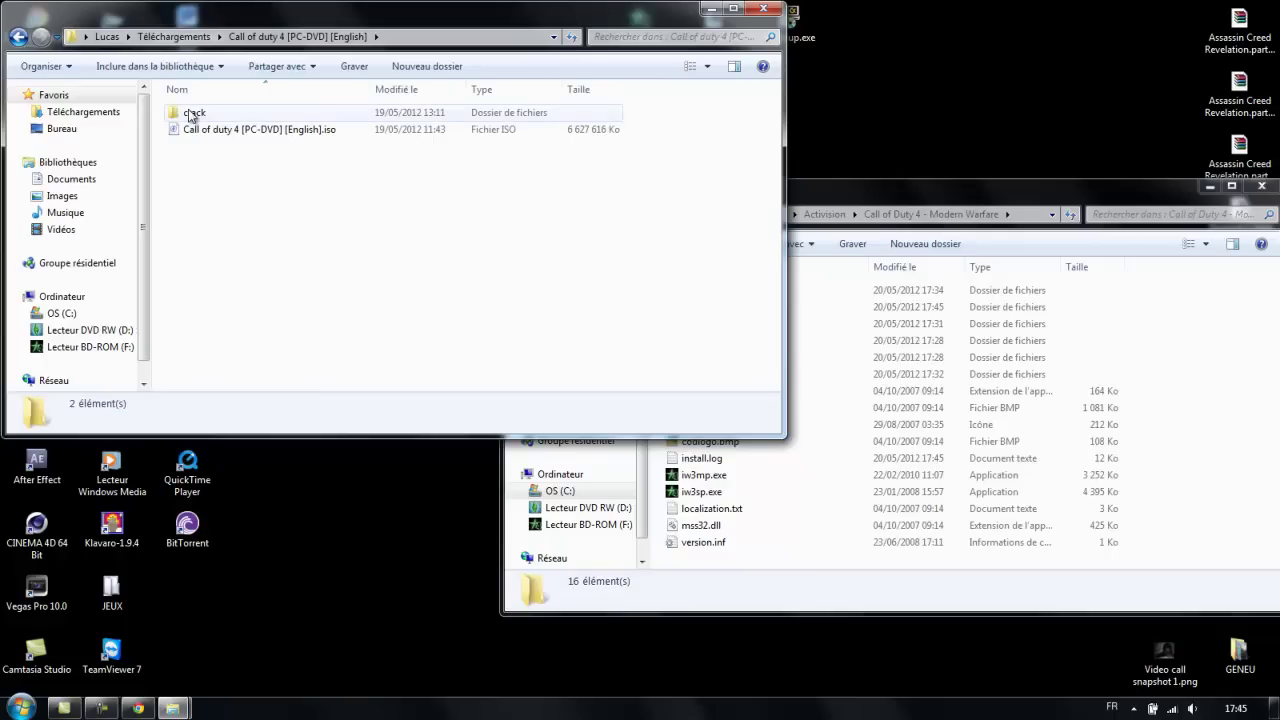
double_click(194, 115)
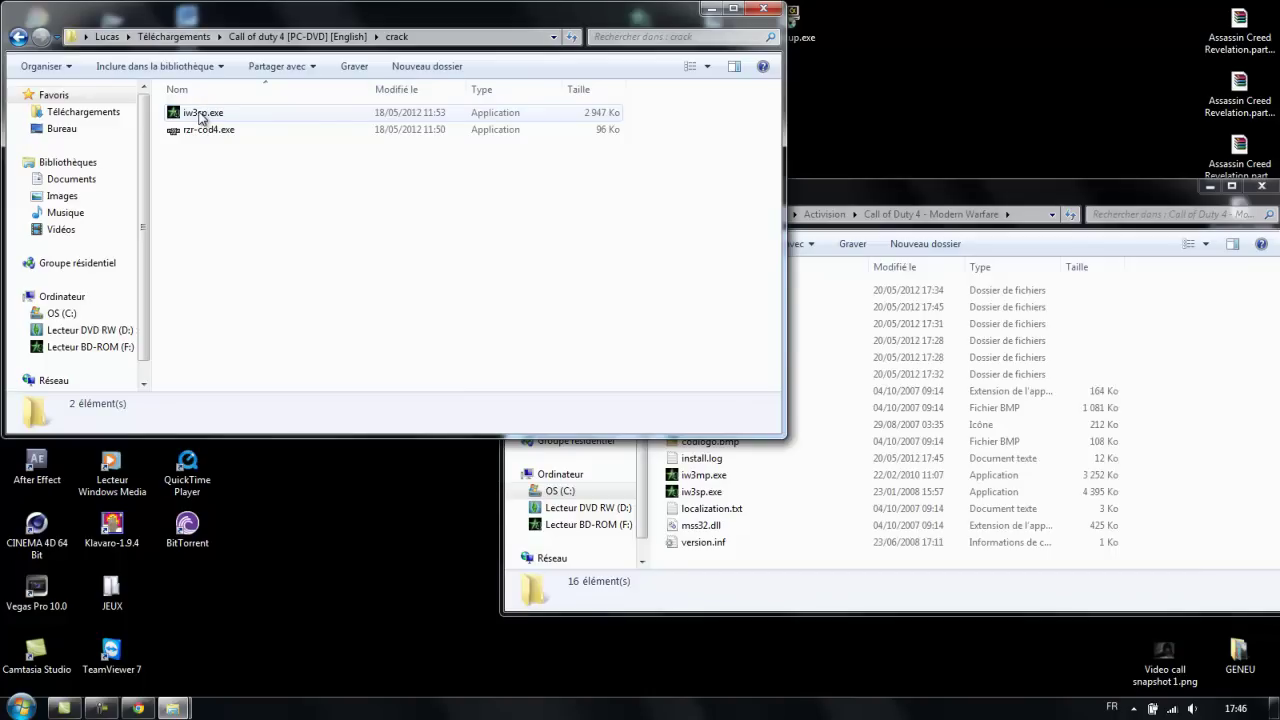
Copy the cracked iw3sp.exe into the game folder, replacing the original
left_click(203, 116)
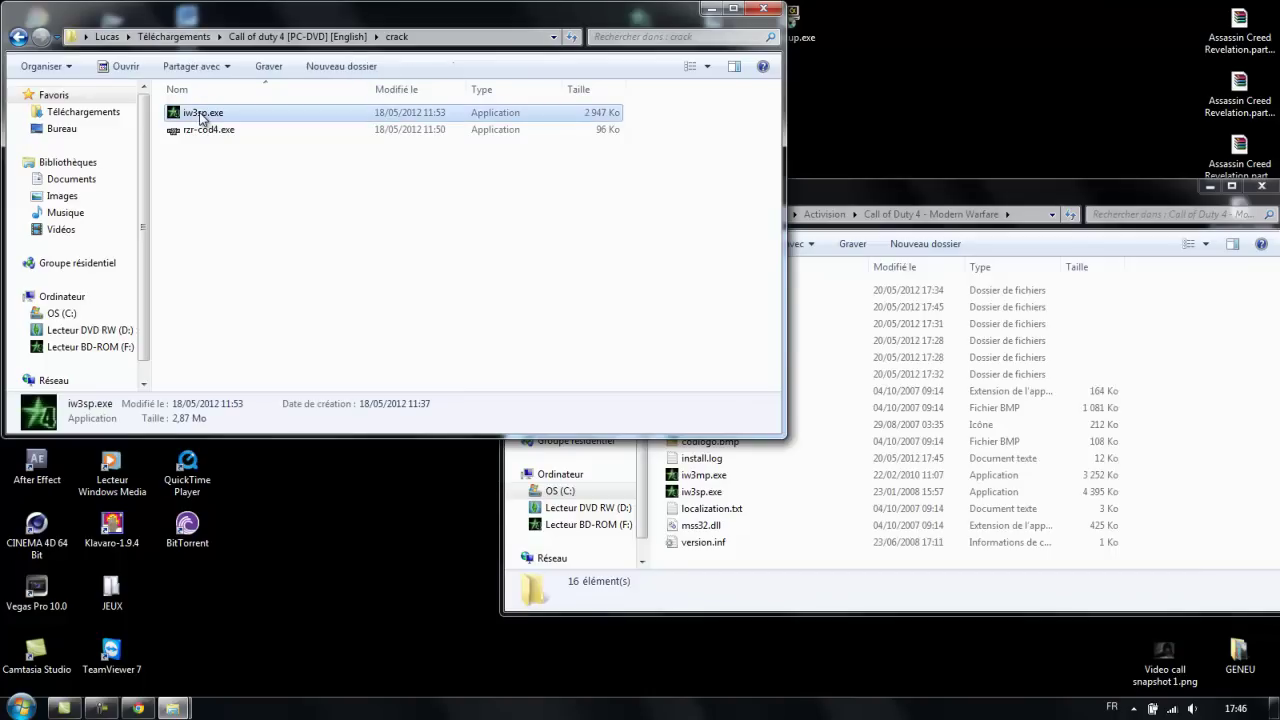
left_click_drag(695, 18, 701, 80)
left_click_drag(203, 178, 1243, 381)
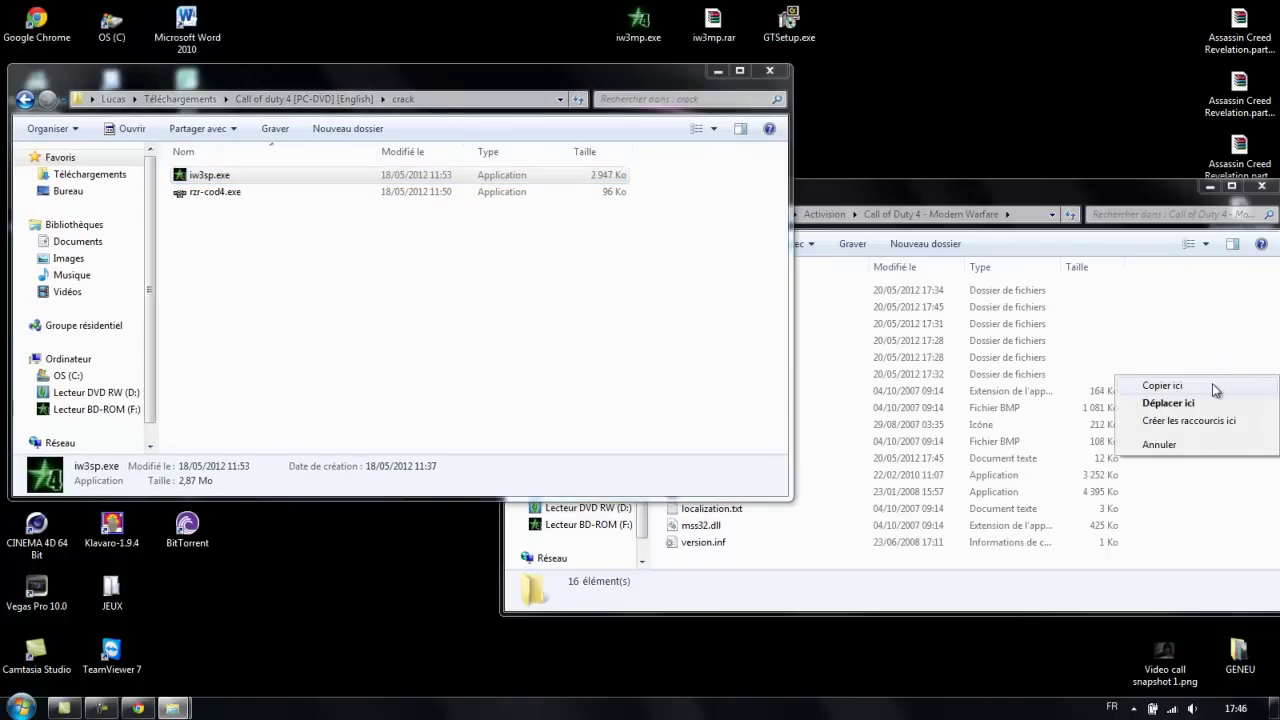
left_click(1204, 388)
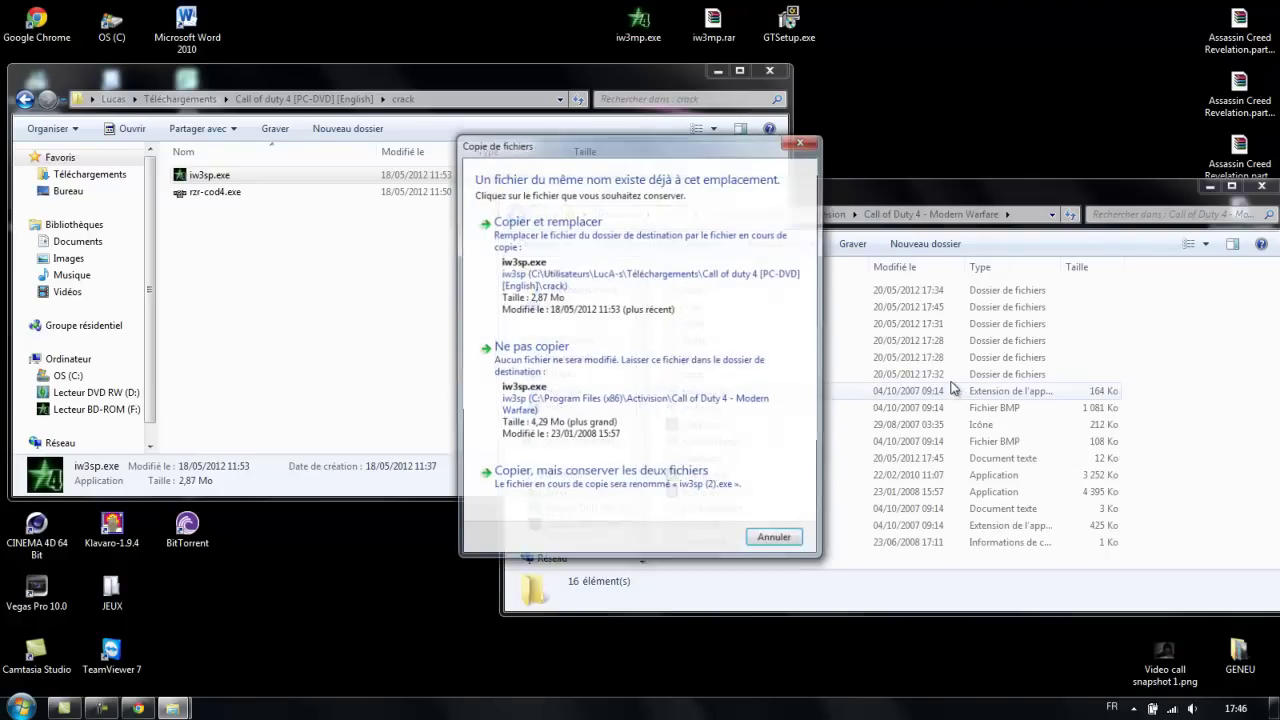
left_click(585, 240)
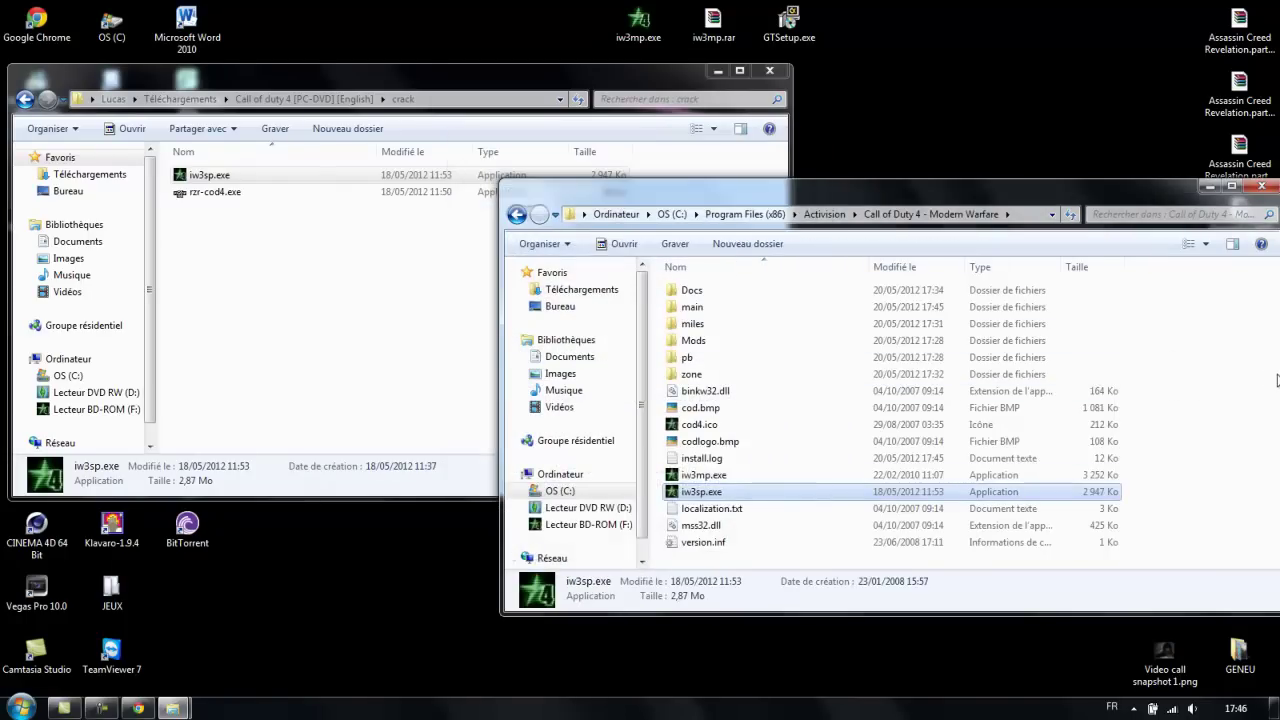
Create desktop shortcuts to iw3mp.exe and iw3sp.exe and close the folder windows
left_click(770, 71)
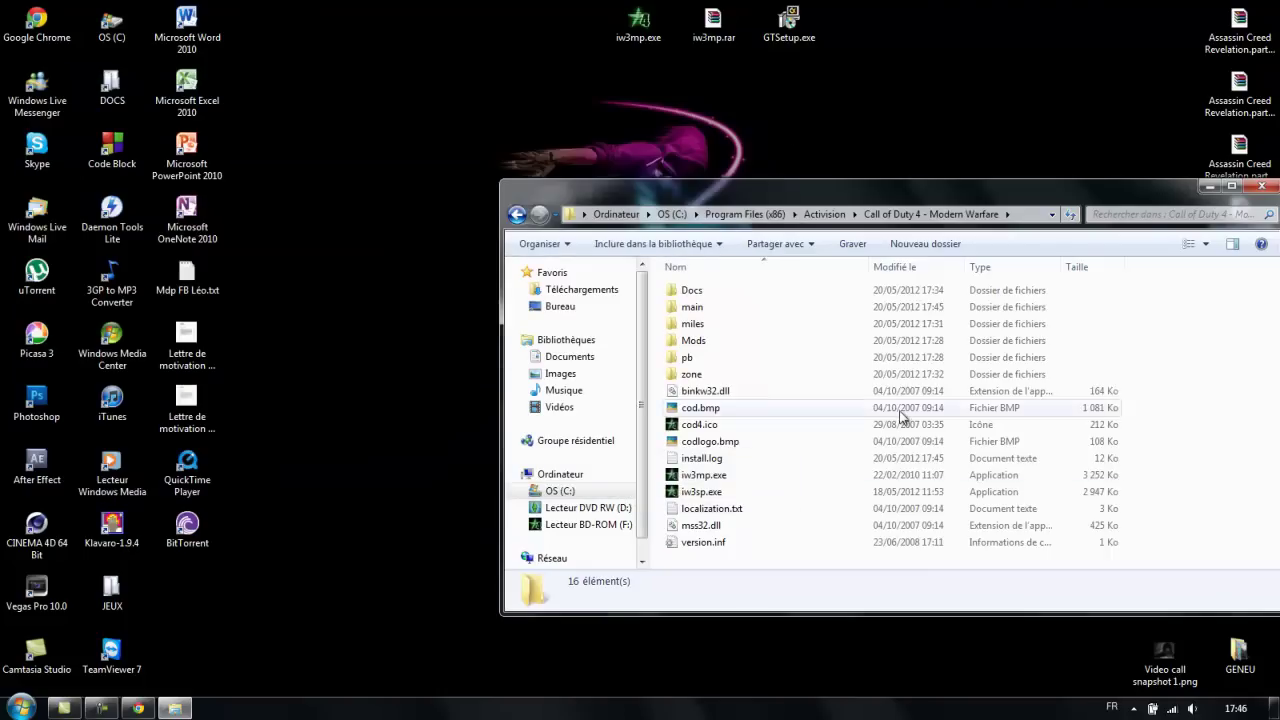
left_click_drag(737, 478, 190, 668)
left_click(257, 614)
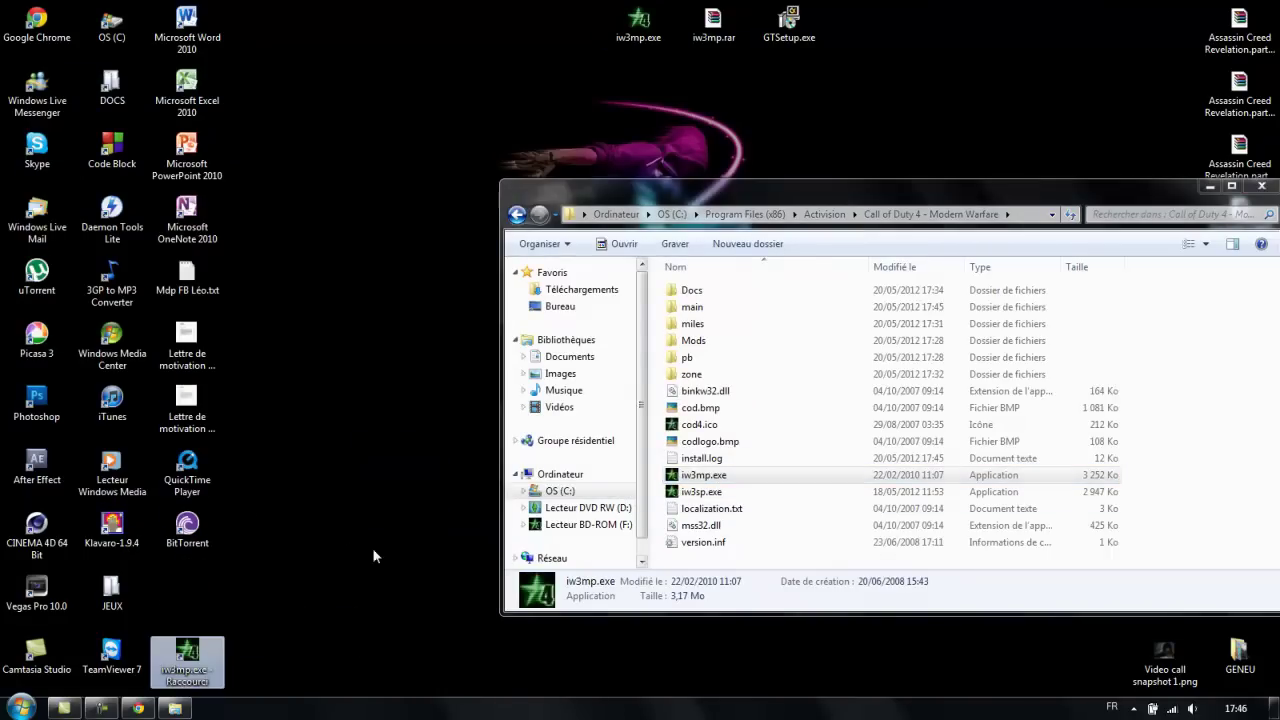
left_click_drag(724, 484, 190, 590)
right_click(724, 492)
left_click(285, 630)
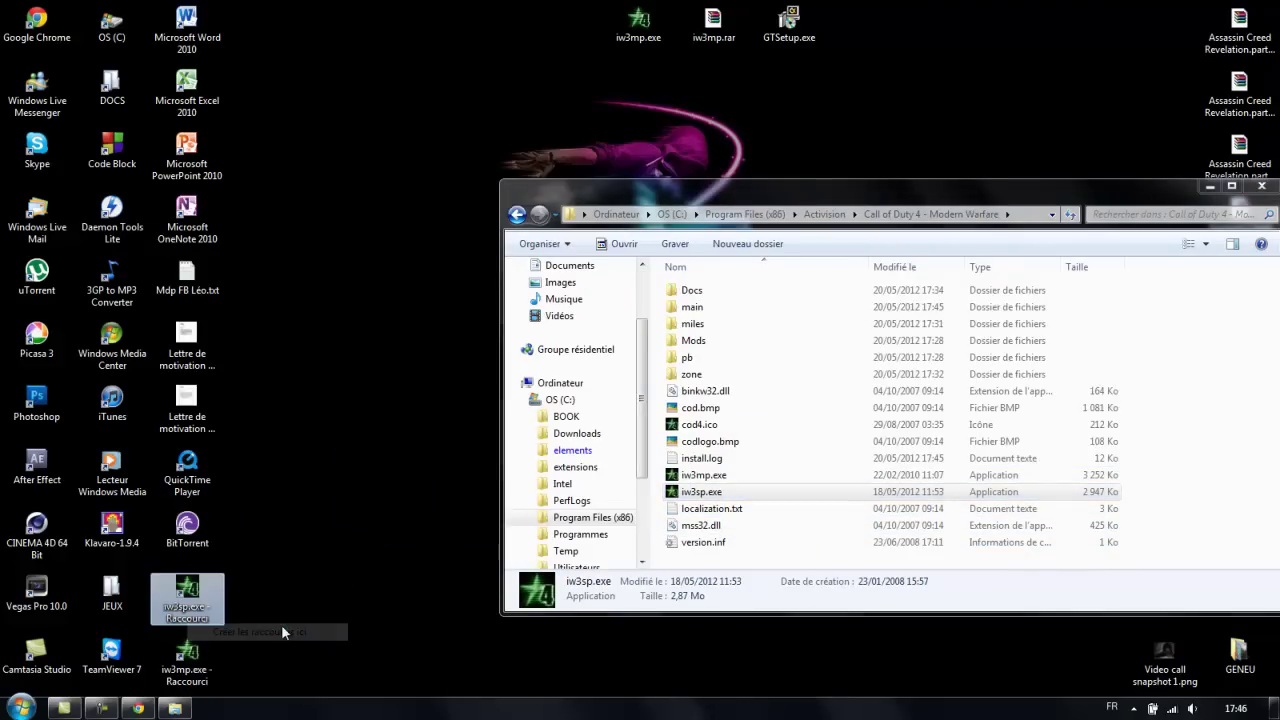
left_click(1262, 186)
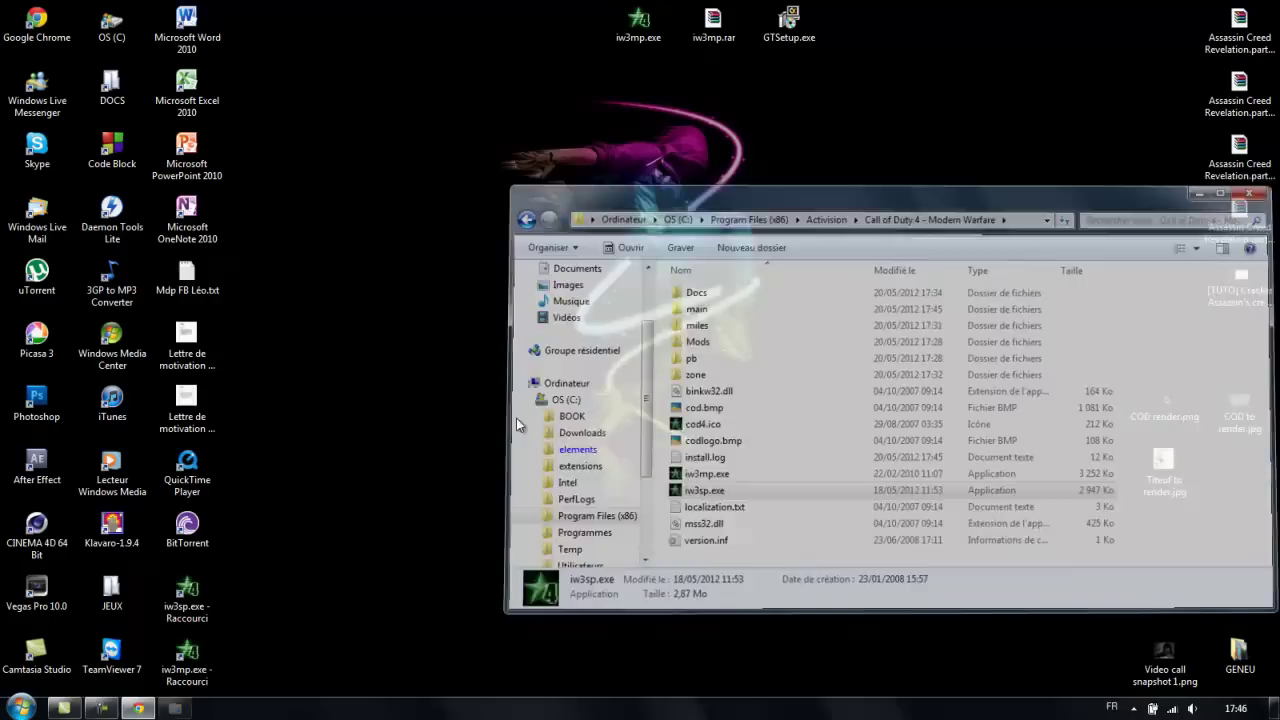
left_click(190, 610)
Rename the iw3sp shortcut to campagne and the iw3mp shortcut to multi
key("F2")
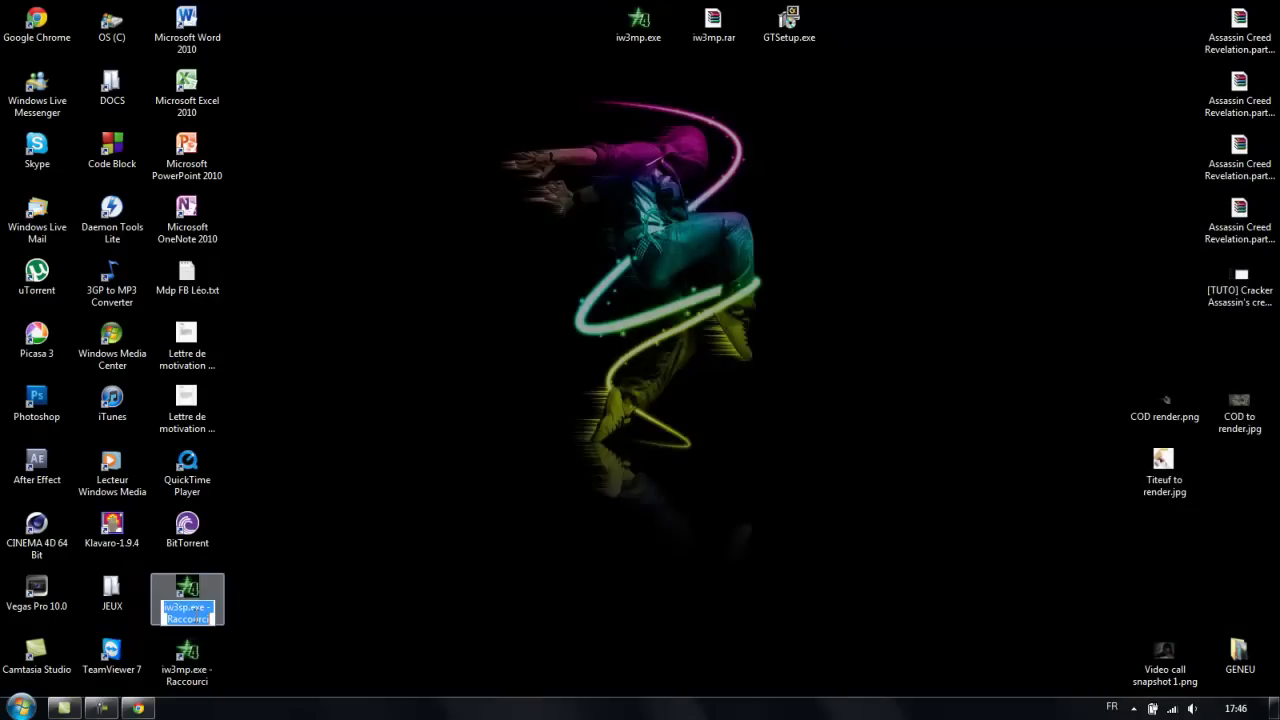
type("ca")
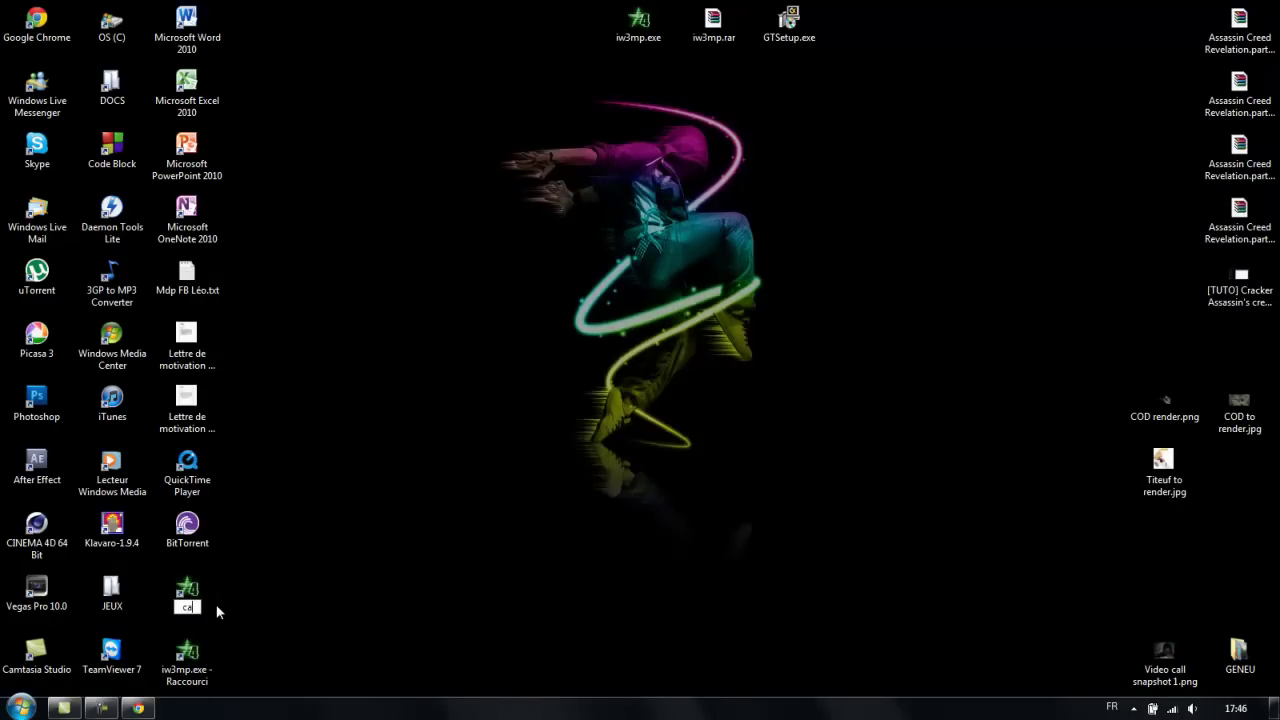
type("mpagne")
left_click(208, 670)
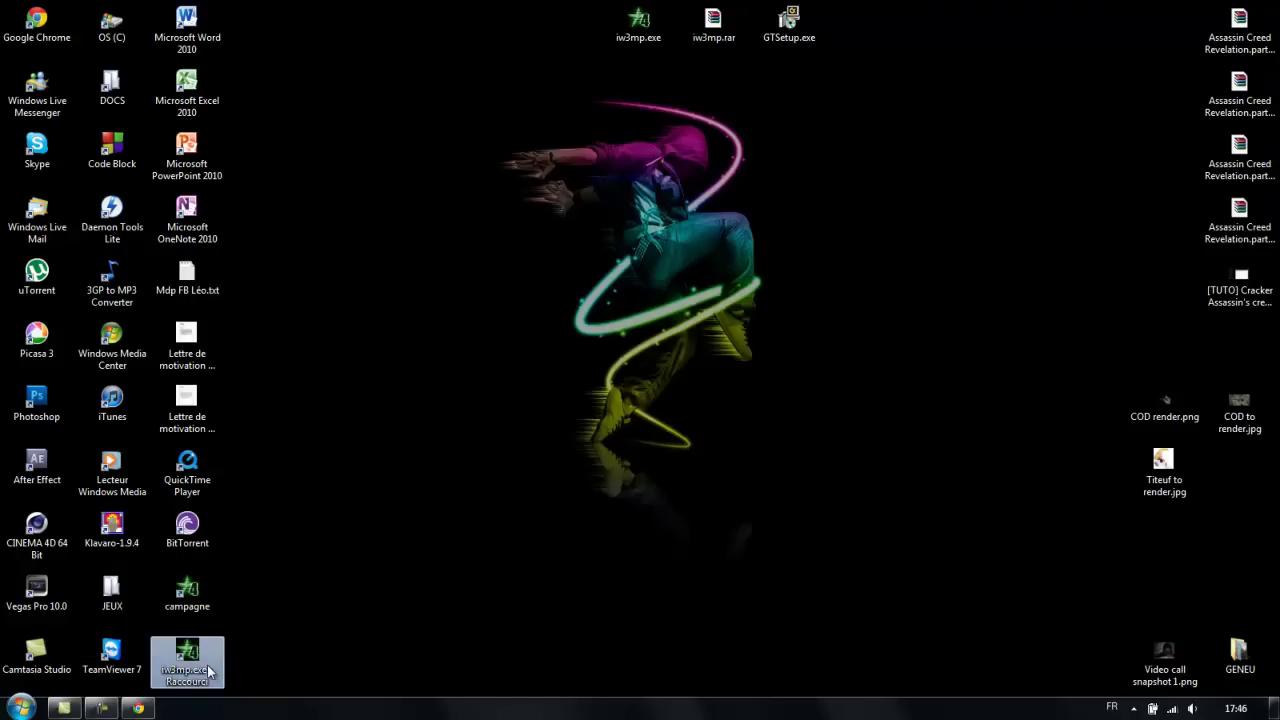
left_click(208, 682)
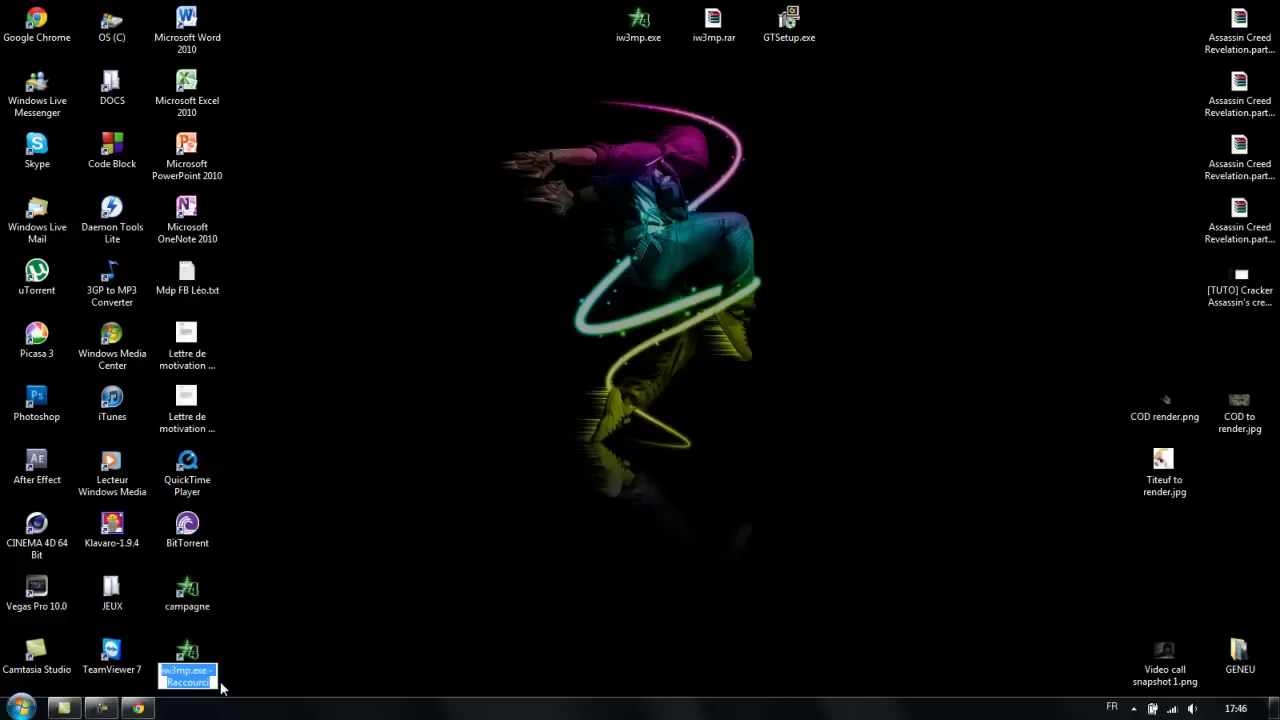
type("m")
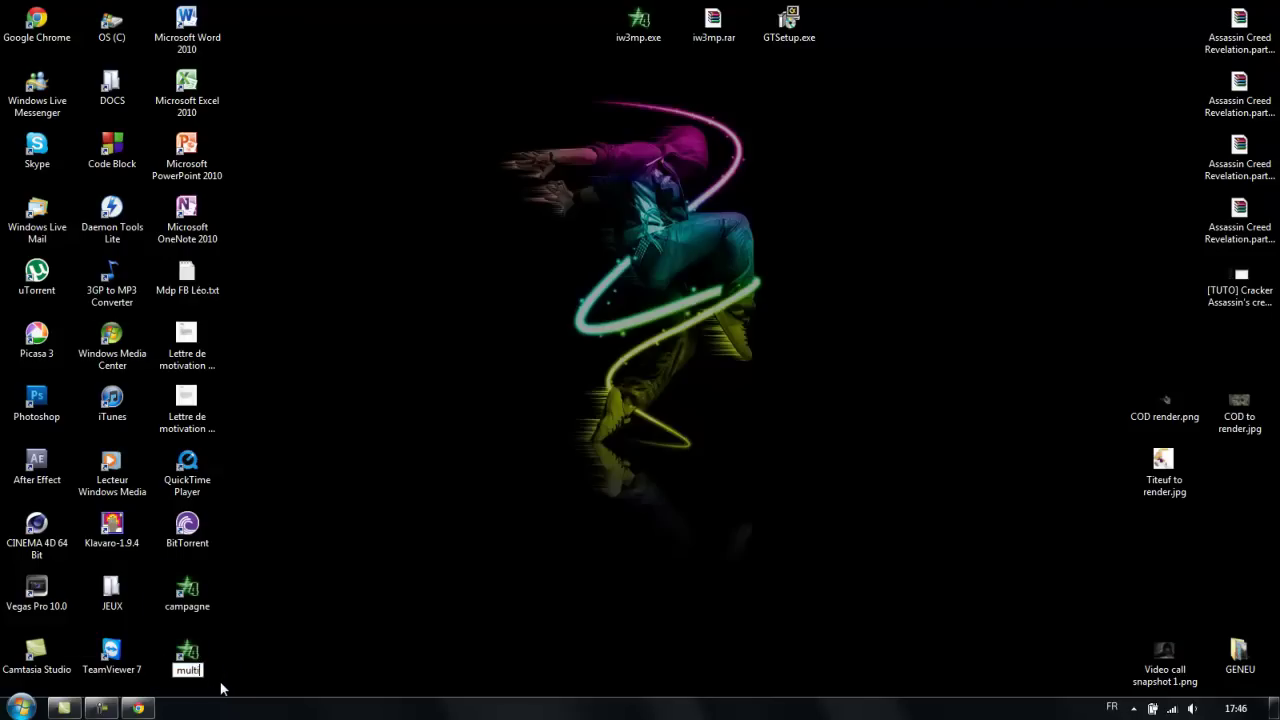
type("ulti")
left_click(320, 605)
Delete iw3mp.exe and iw3mp.rar from the desktop and move GTSetup.exe left
left_click(637, 22)
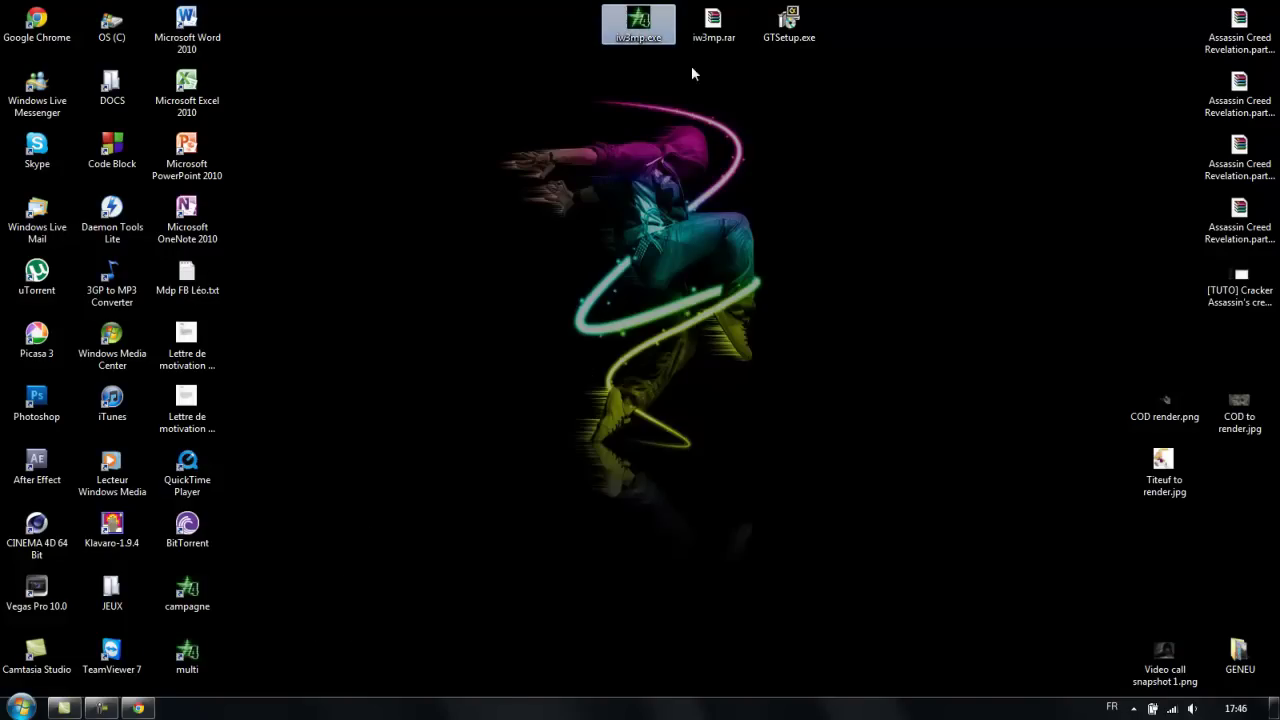
key("Delete")
left_click(735, 27)
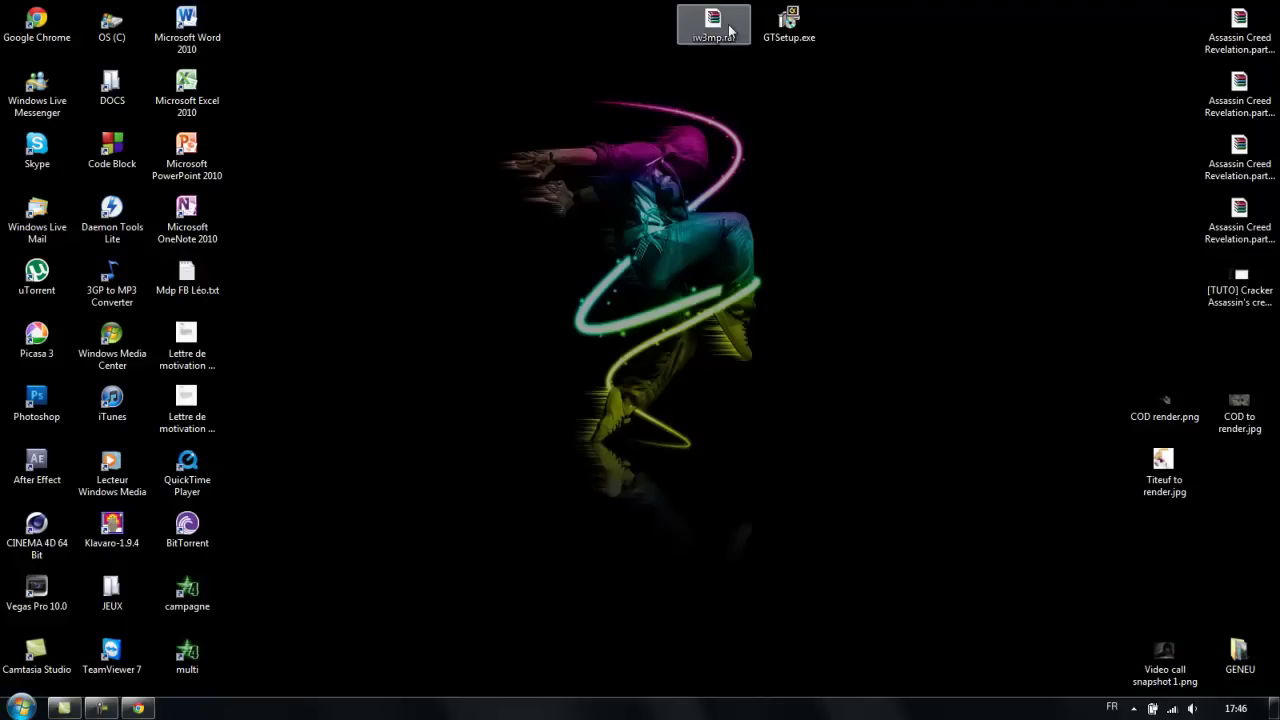
key("Delete")
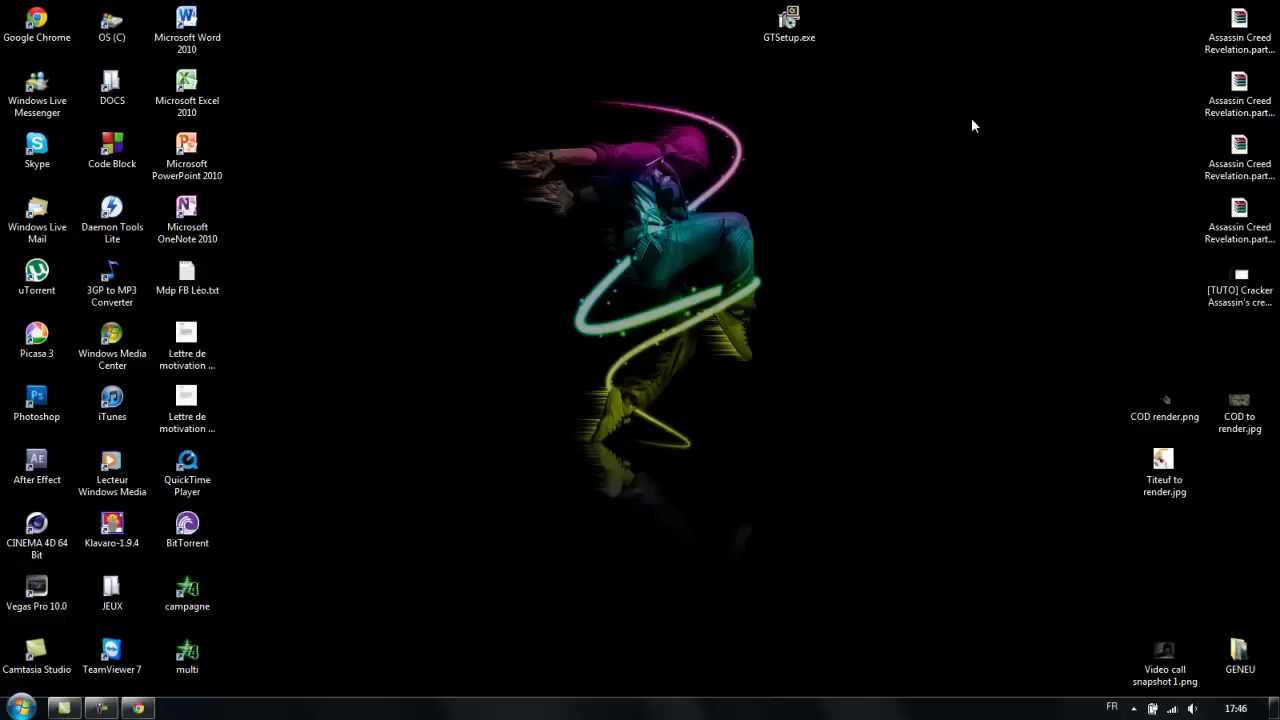
left_click_drag(826, 32, 672, 30)
left_click(243, 54)
double_click(36, 20)
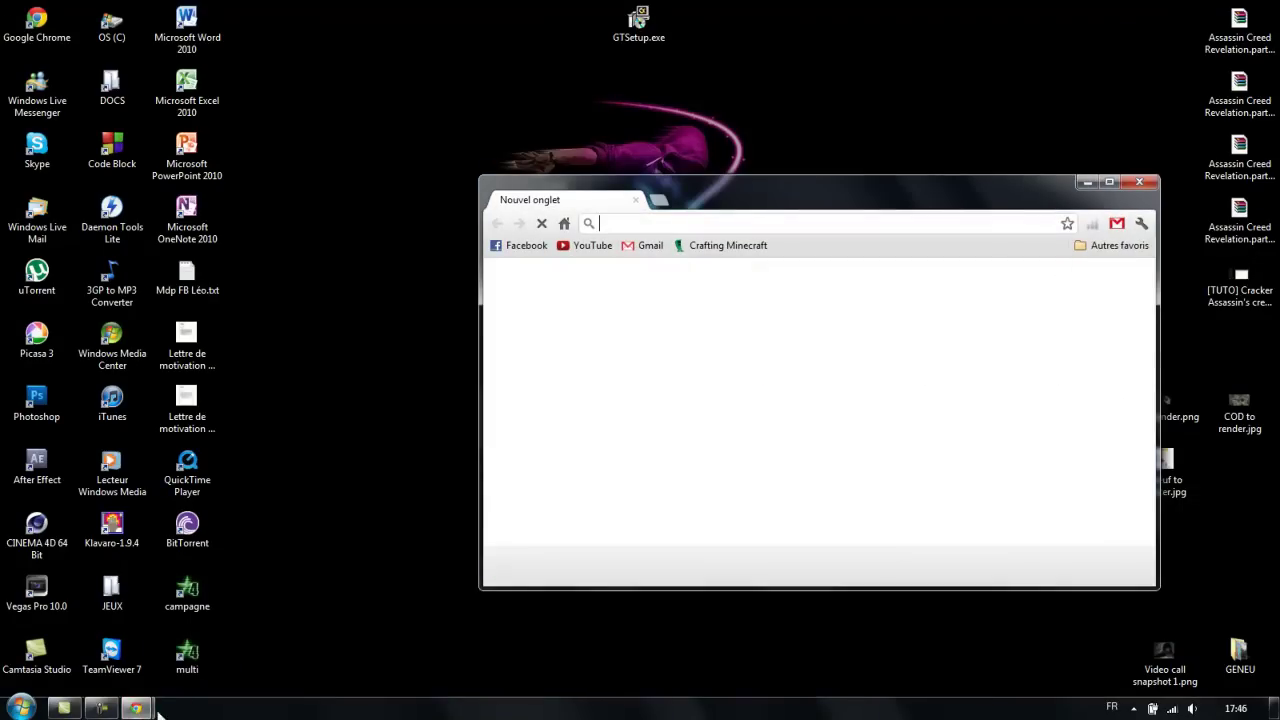
mouse_move(140, 708)
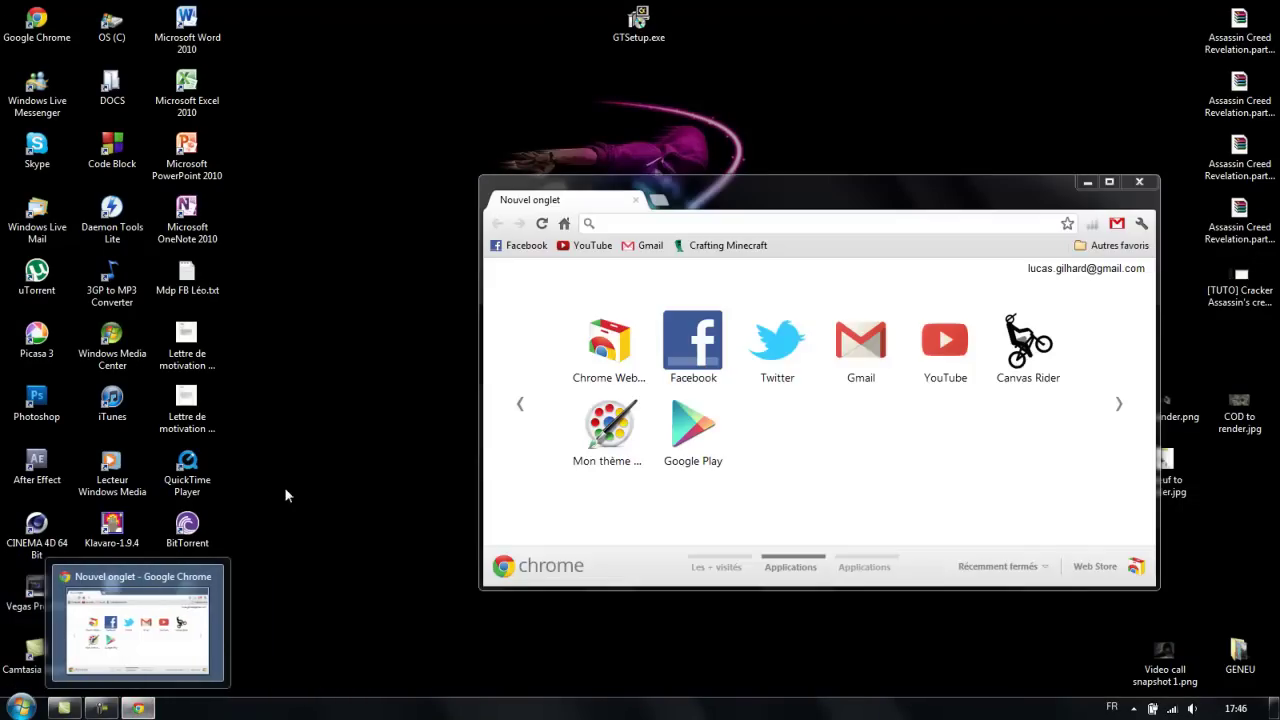
left_click(733, 220)
type("gametracker.com")
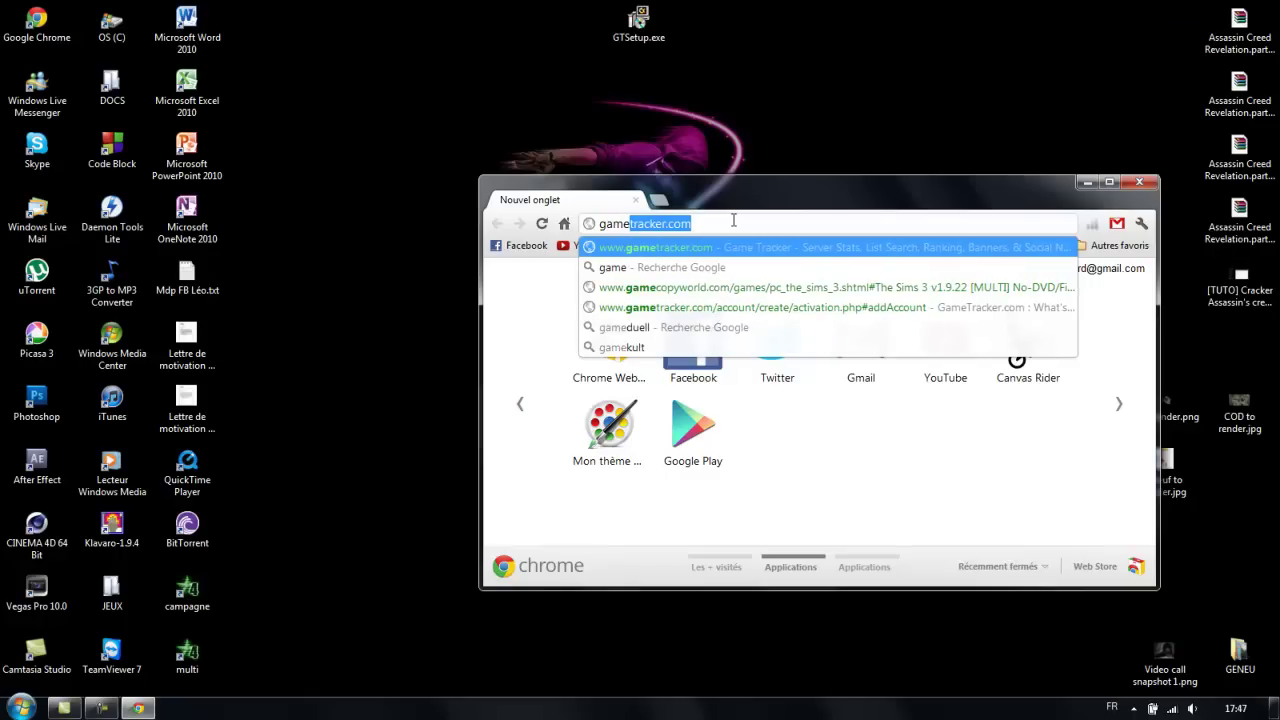
left_click(718, 189)
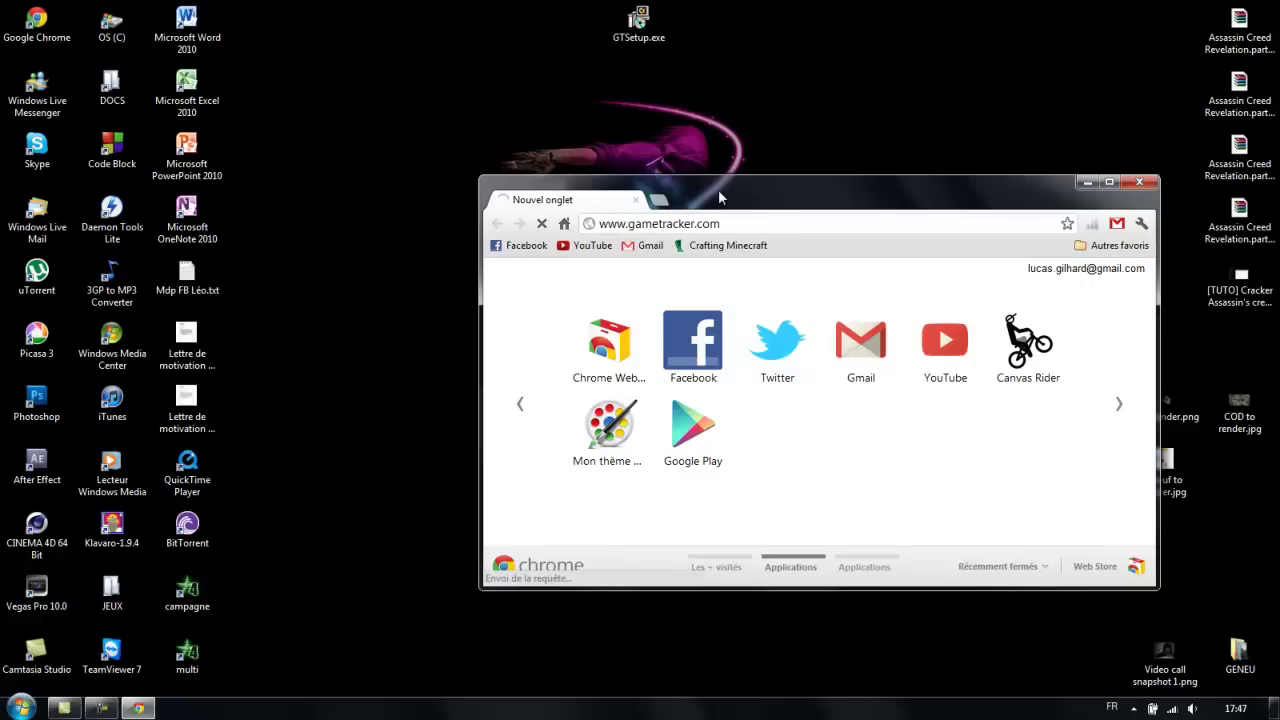
double_click(718, 189)
left_click(722, 198)
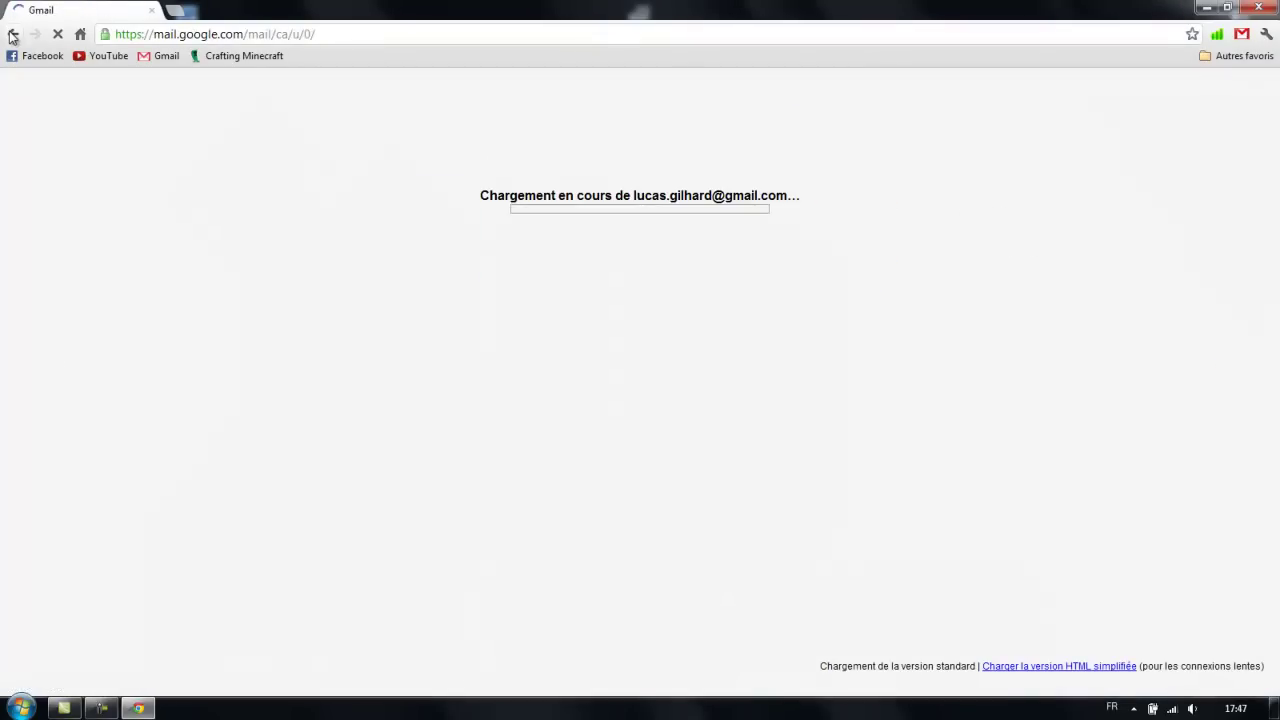
left_click(12, 36)
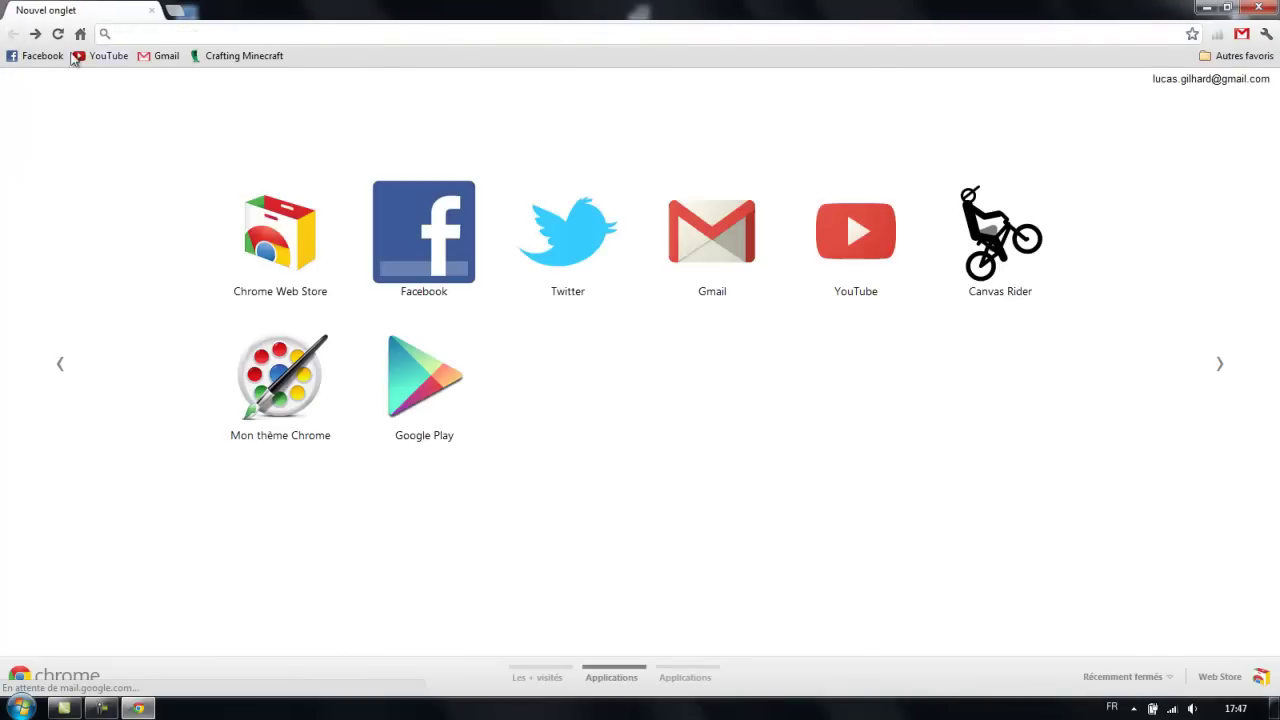
left_click(165, 36)
type("gametracker.com")
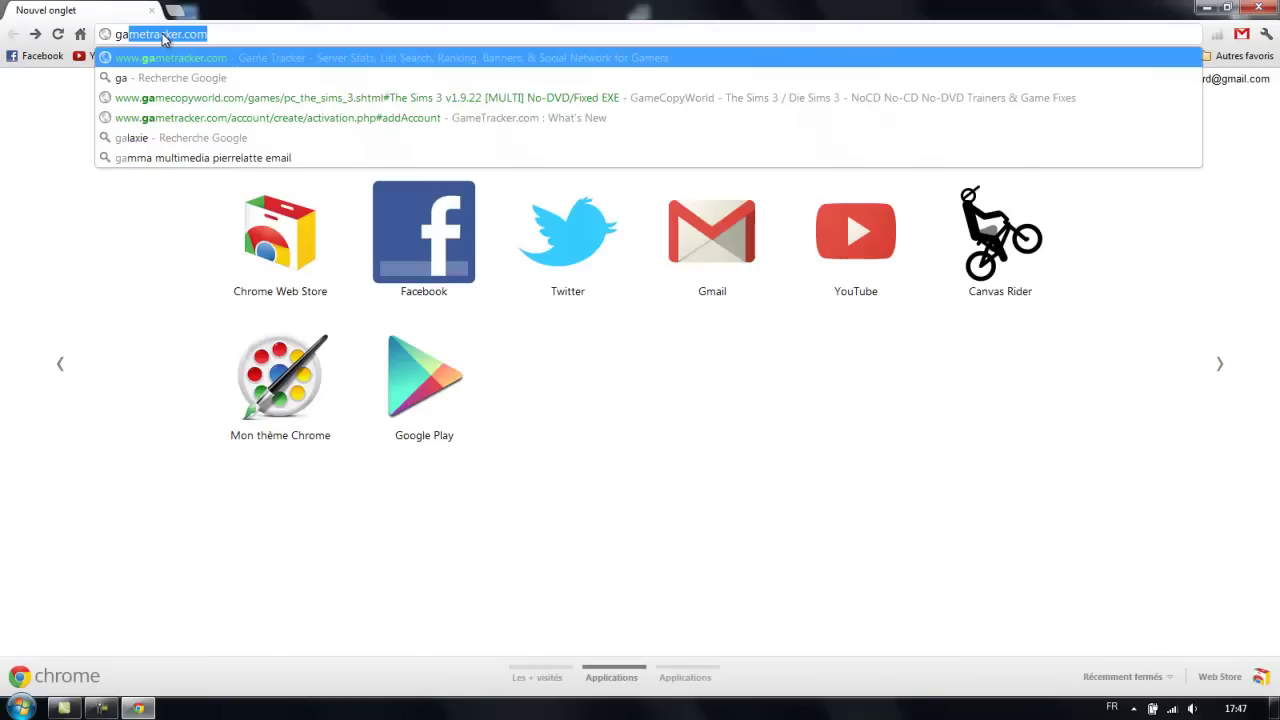
key("Return")
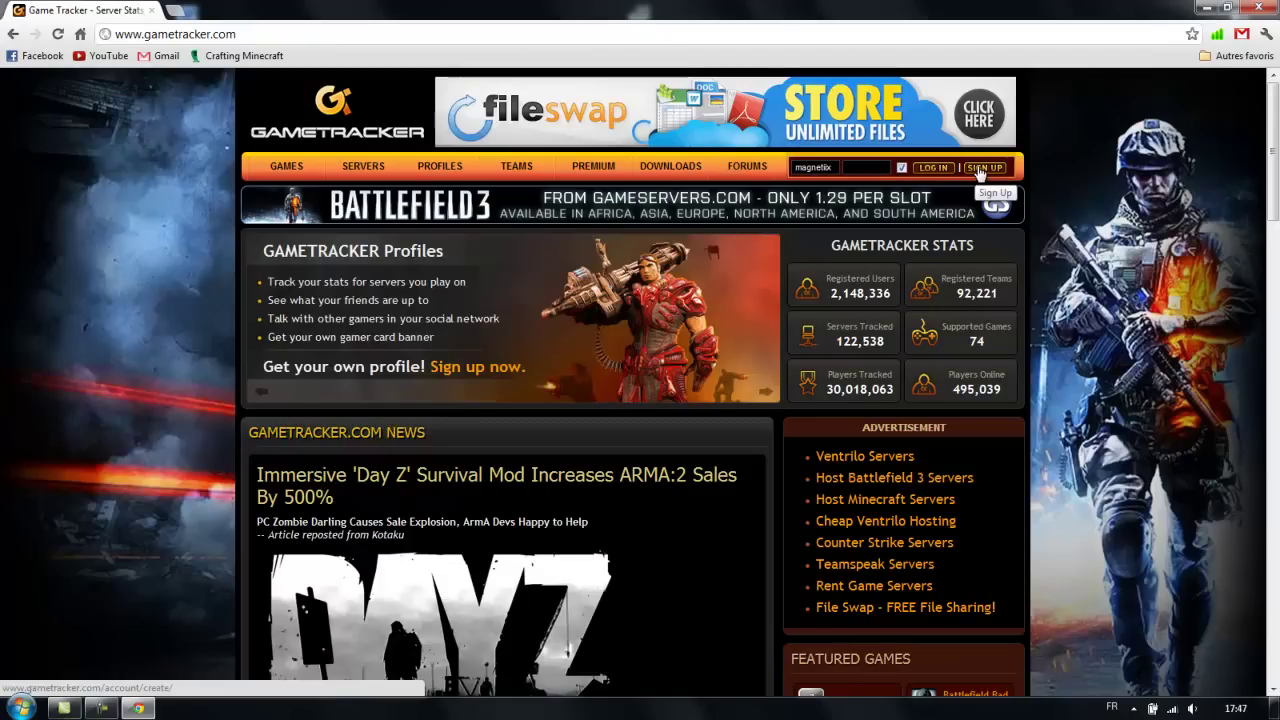
Download the GT Lite Windows client and save GTSetup.exe to the desktop (Bureau)
left_click(979, 170)
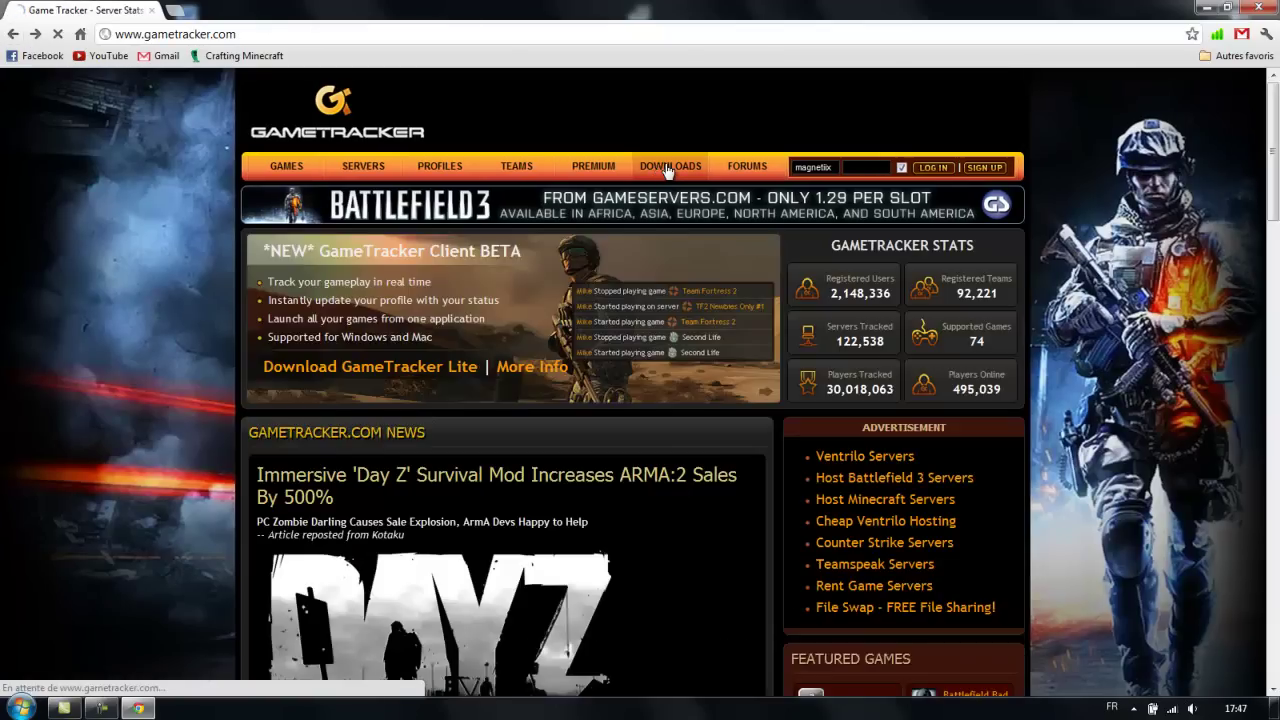
left_click(666, 166)
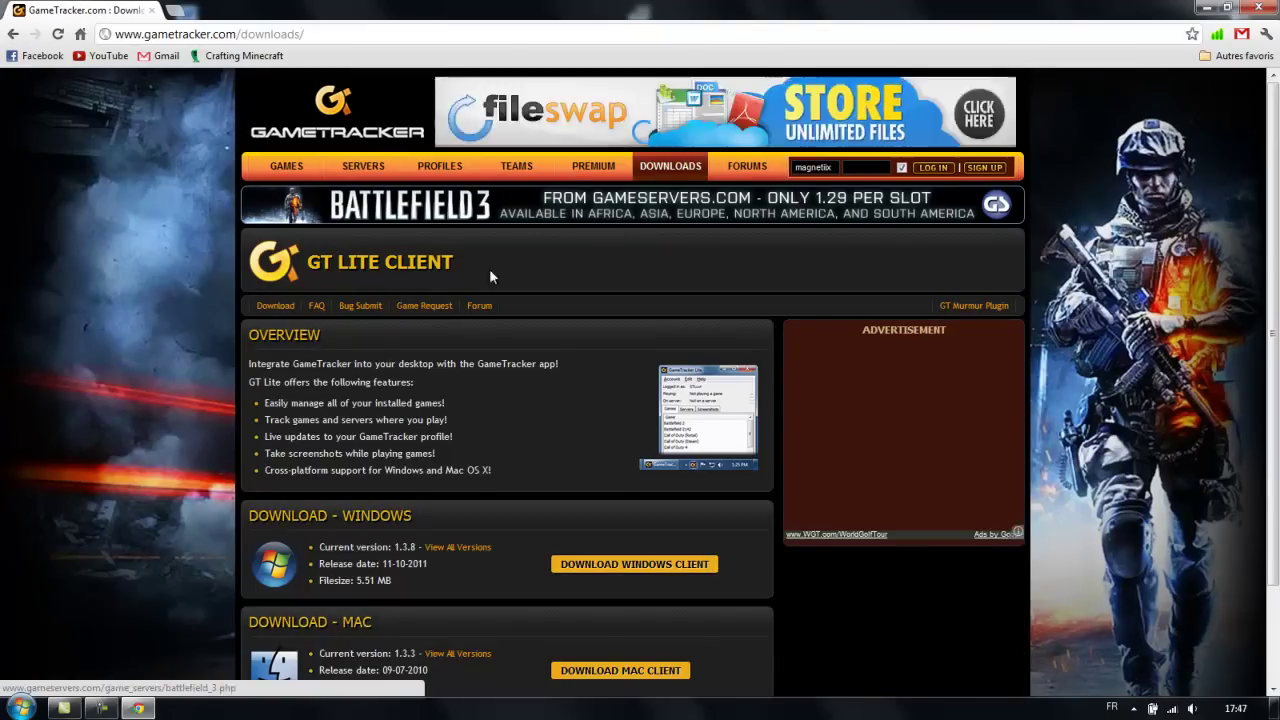
scroll(520, 350, "down", 3)
left_click(626, 448)
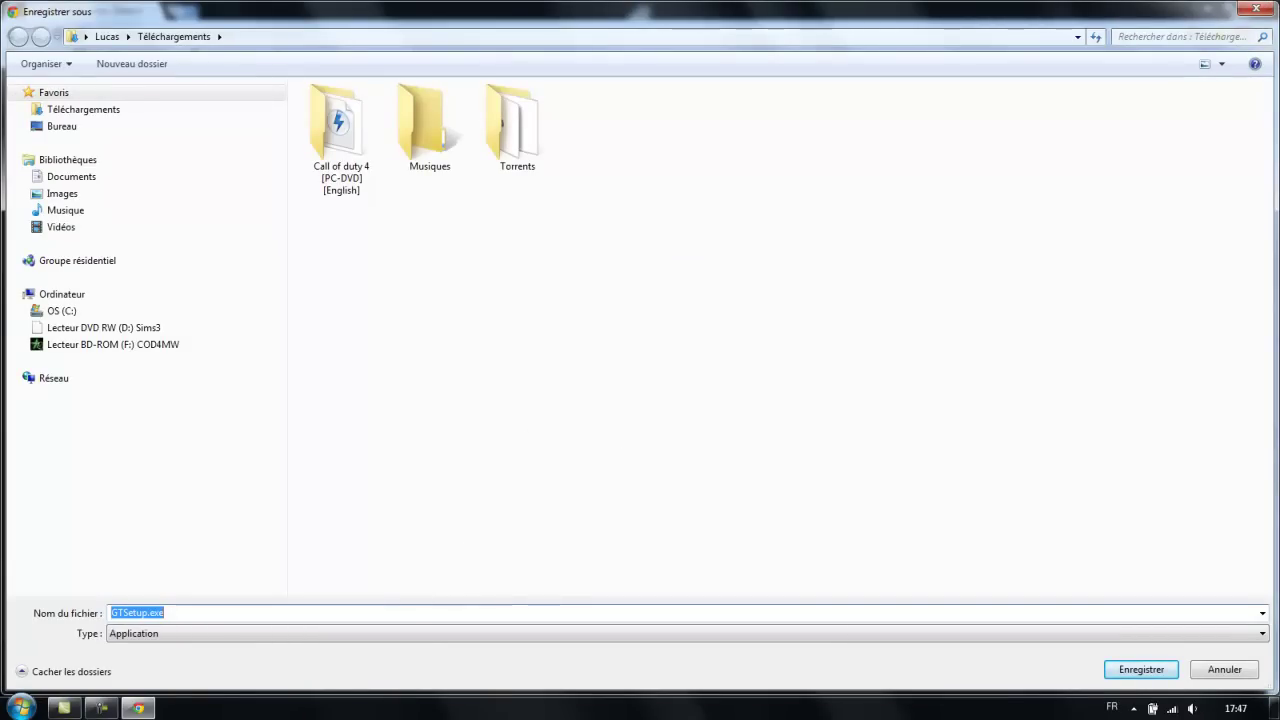
left_click(46, 128)
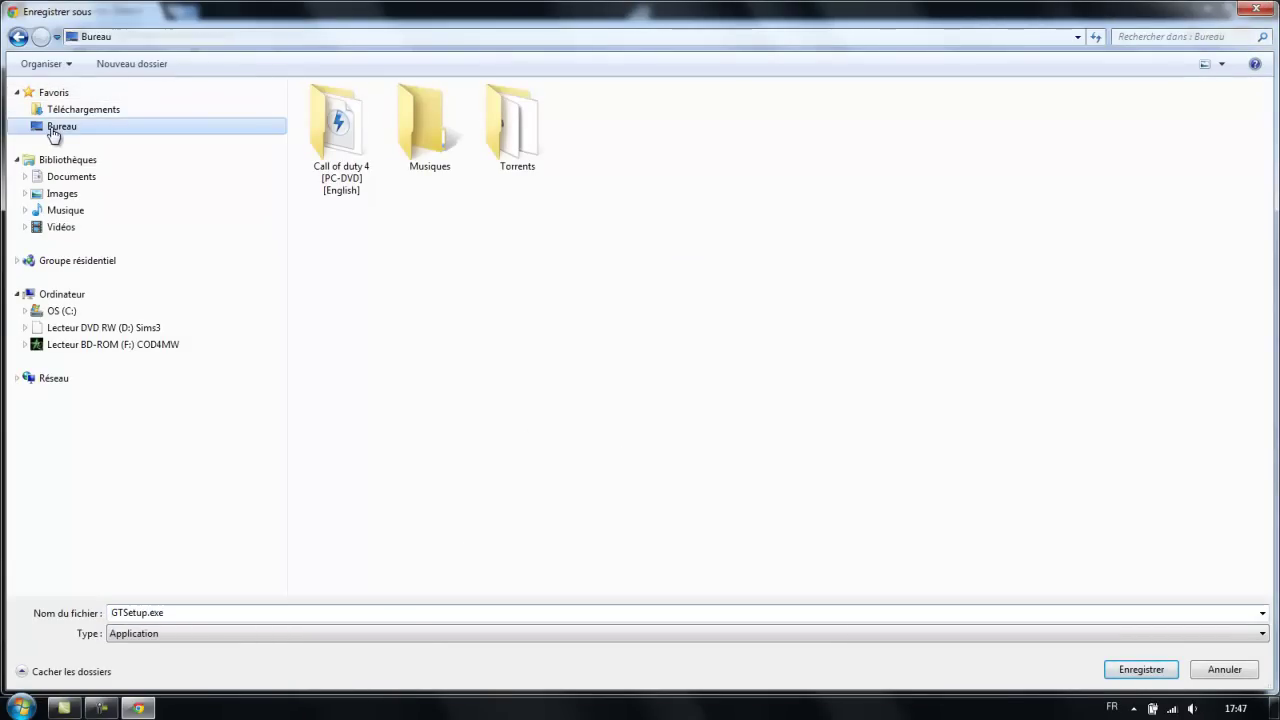
left_click(1160, 672)
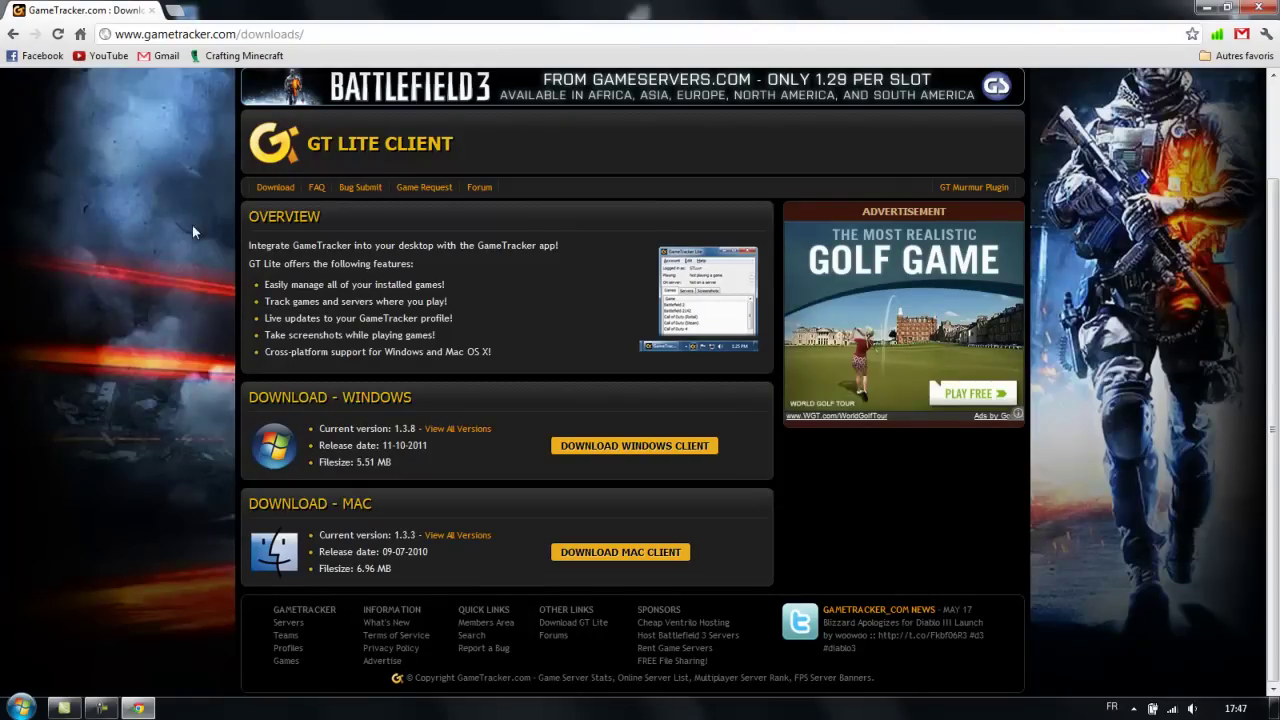
Restore and re-maximize the browser, then open the account sign-up form
double_click(1183, 12)
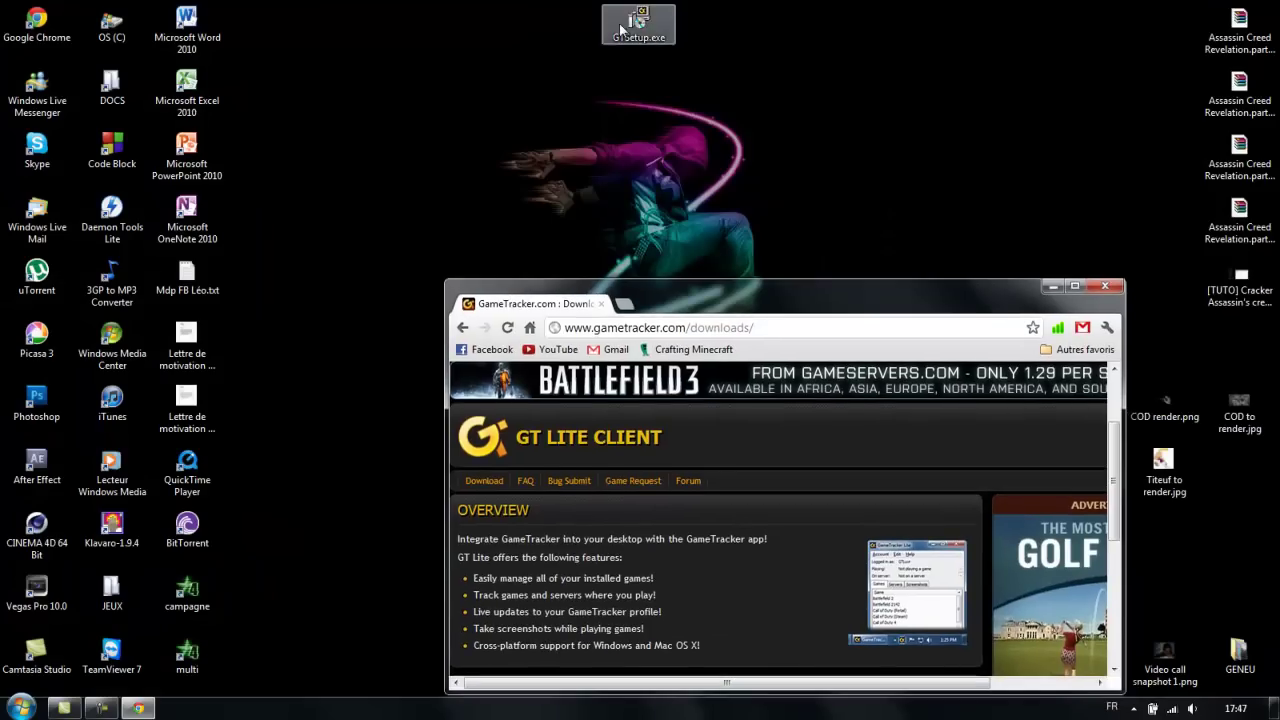
double_click(774, 289)
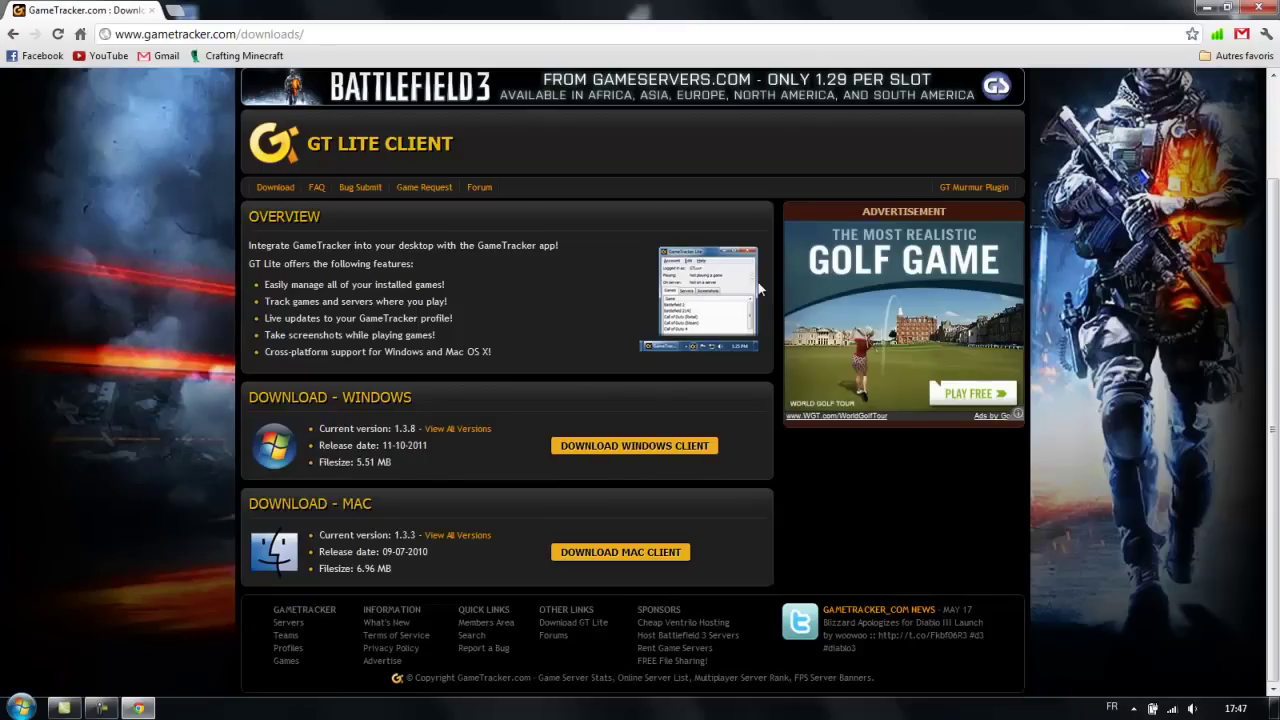
scroll(630, 200, "up", 2)
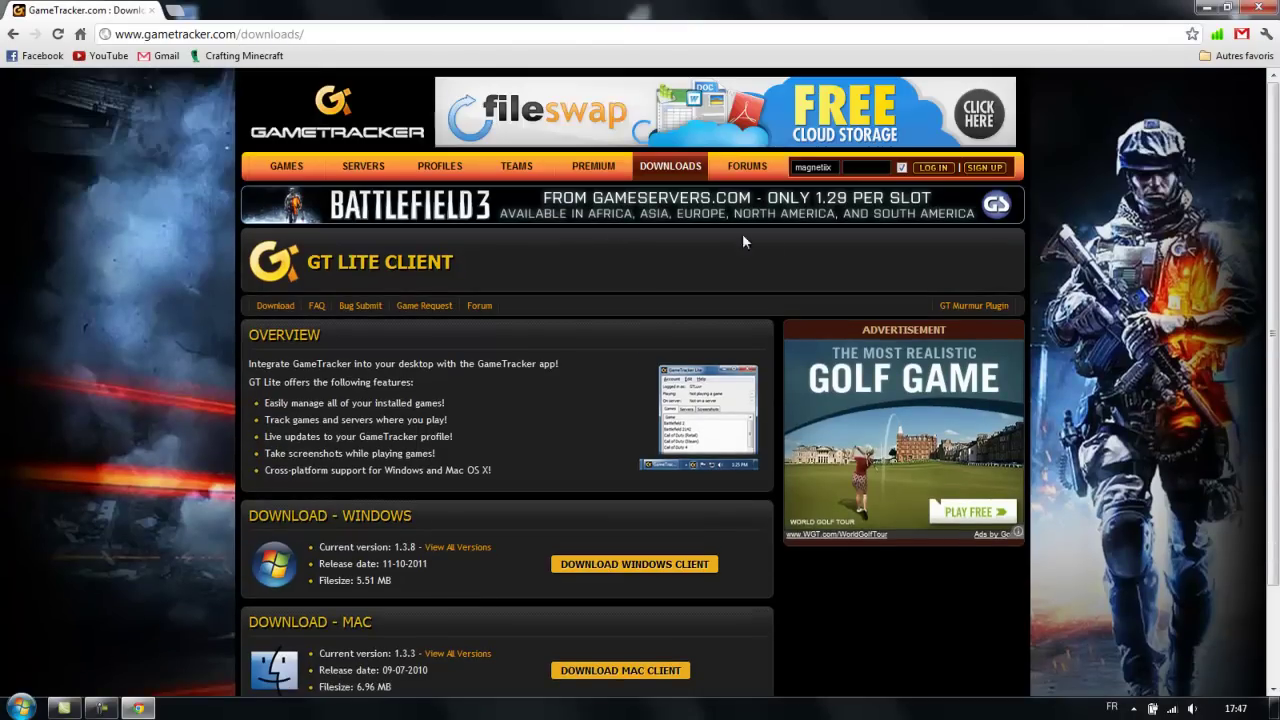
left_click(995, 172)
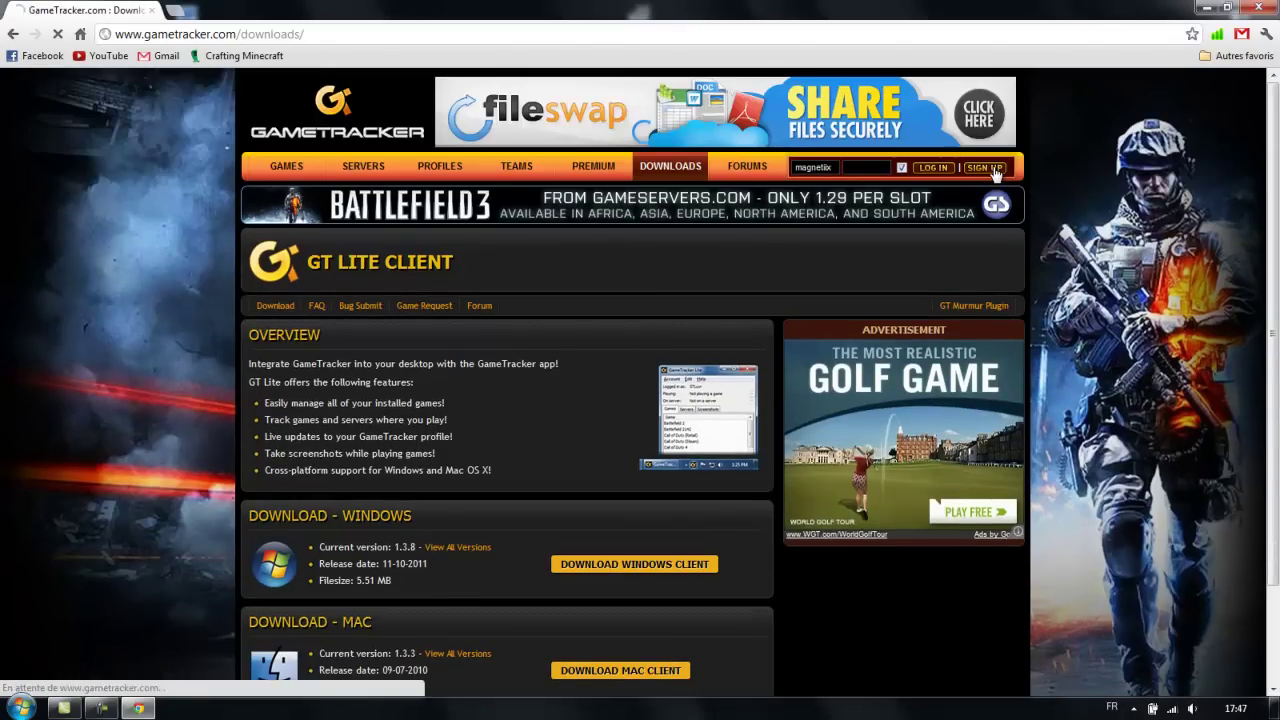
Click through the sign-up form fields, leaving Gender unset, then go to the Servers page
left_click(450, 297)
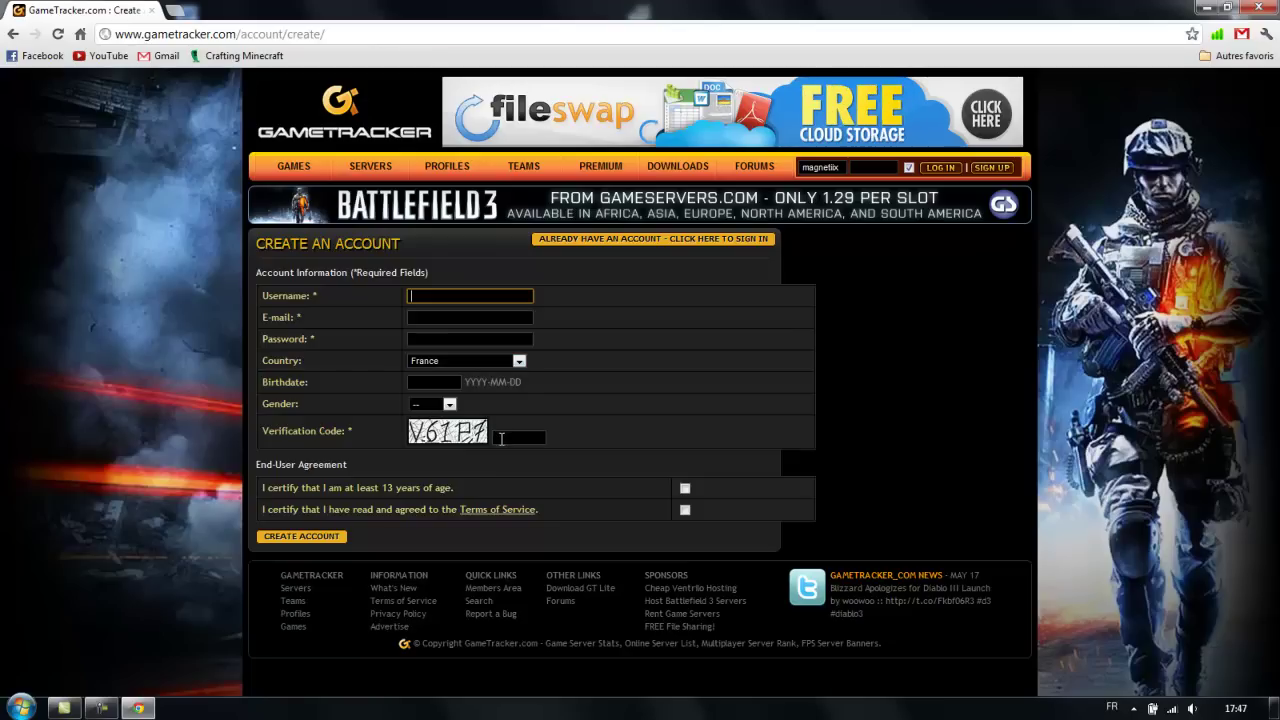
left_click(431, 319)
left_click(427, 340)
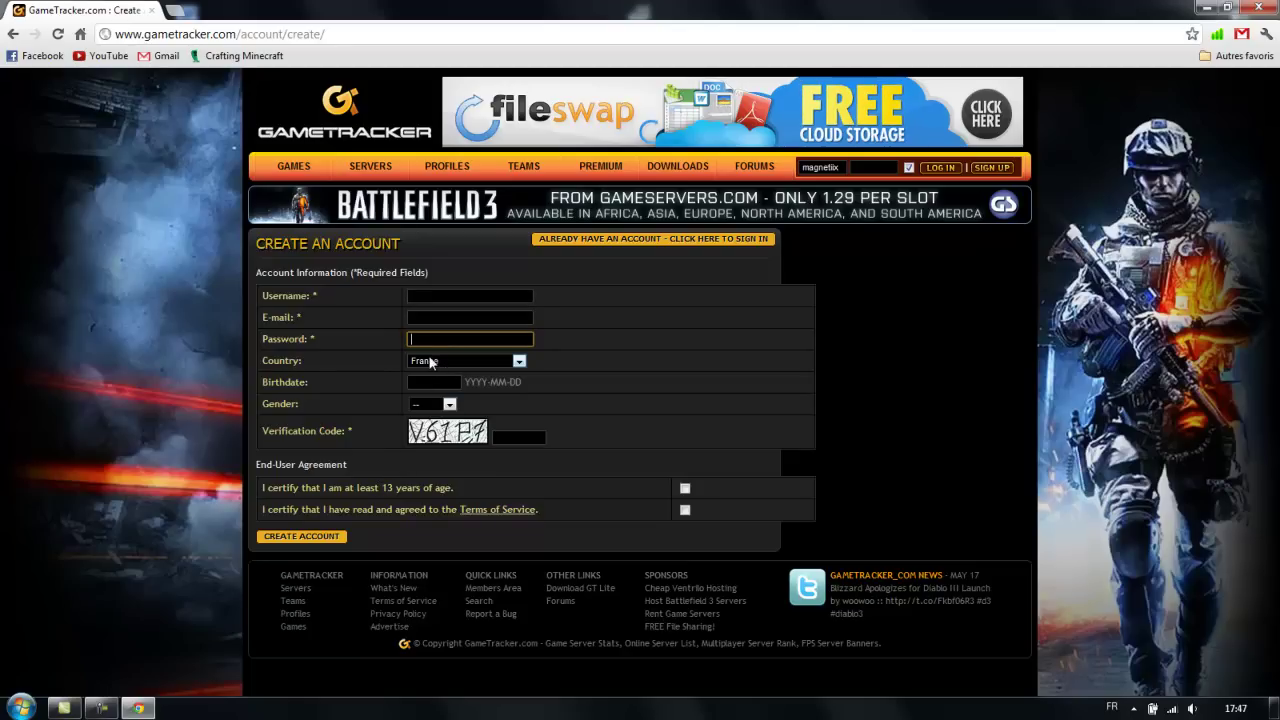
left_click(429, 405)
left_click(431, 406)
left_click(433, 408)
left_click(433, 410)
left_click(496, 440)
left_click(576, 407)
left_click(375, 174)
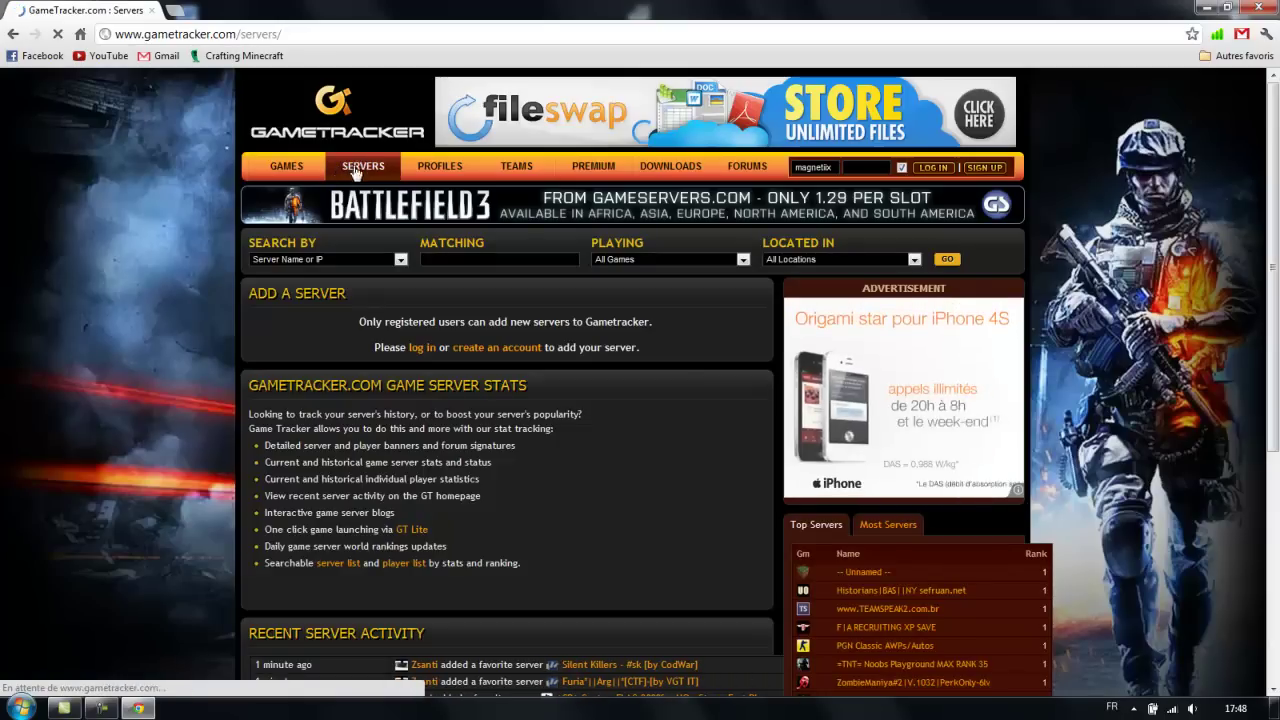
Minimize the browser and run GTSetup.exe, installing GameTracker Lite into the default folder
left_click(1205, 8)
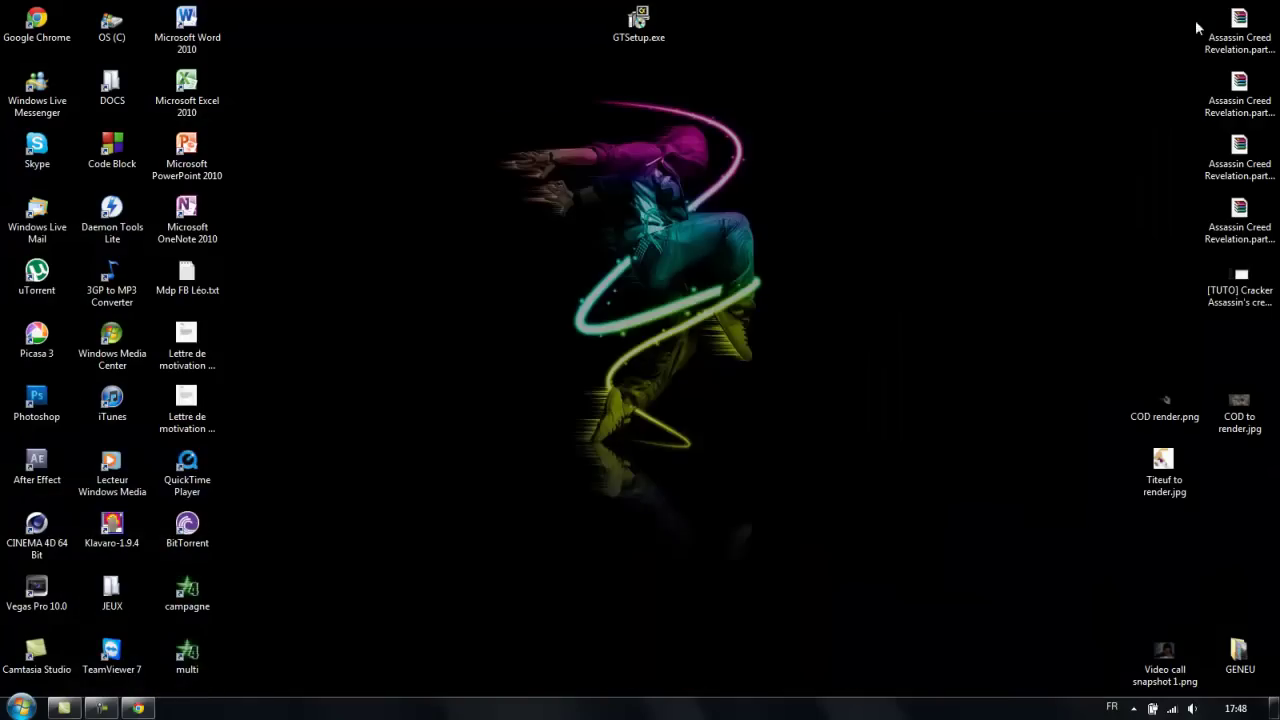
double_click(636, 30)
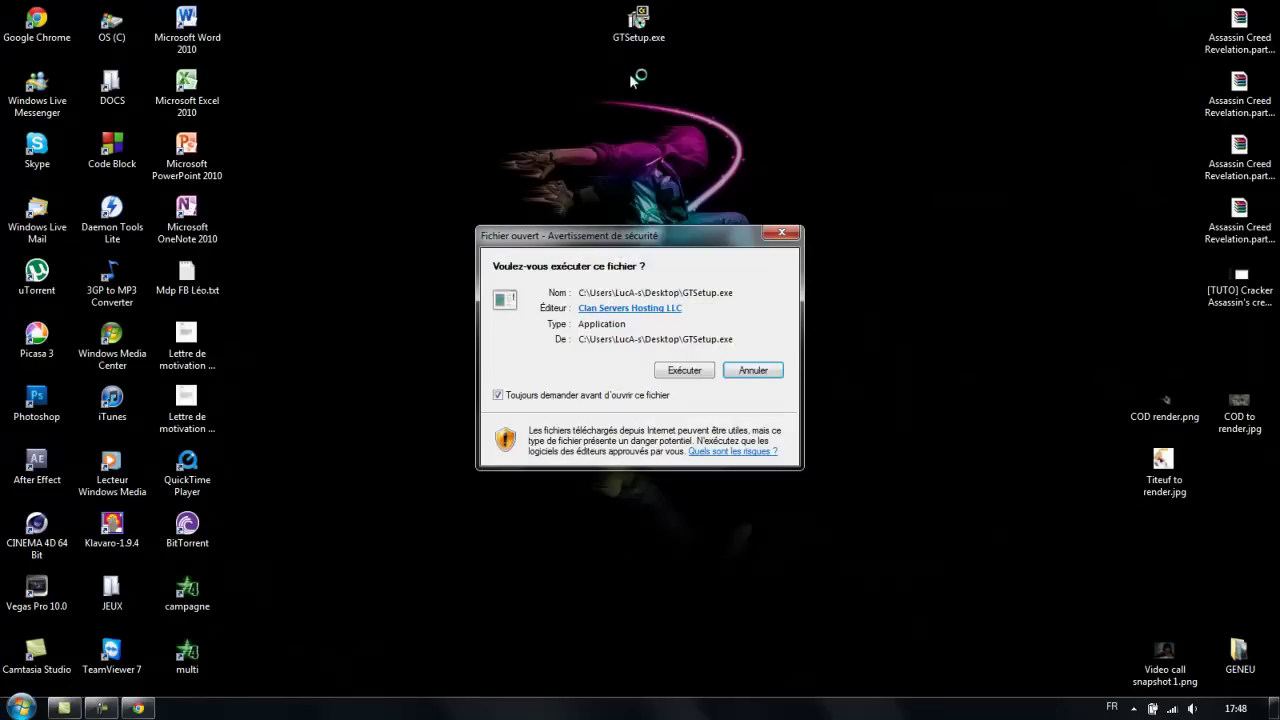
left_click(685, 371)
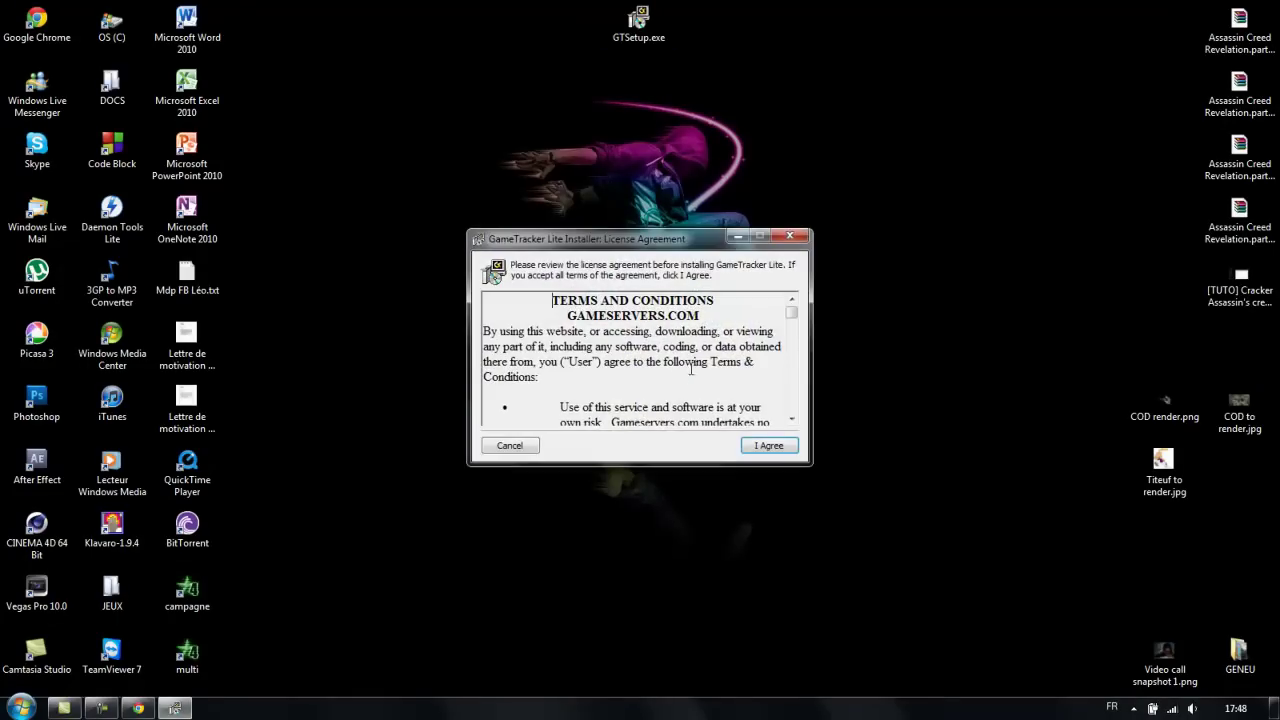
left_click(750, 445)
left_click(760, 446)
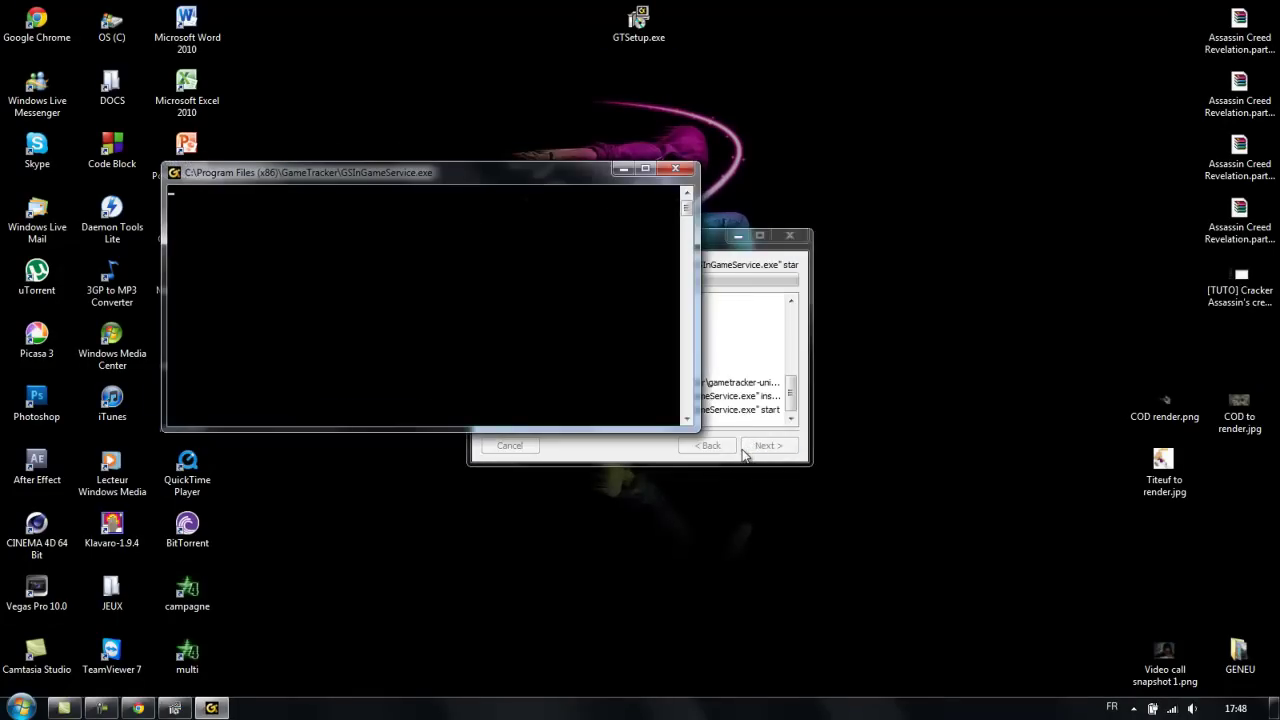
left_click(752, 451)
left_click(766, 446)
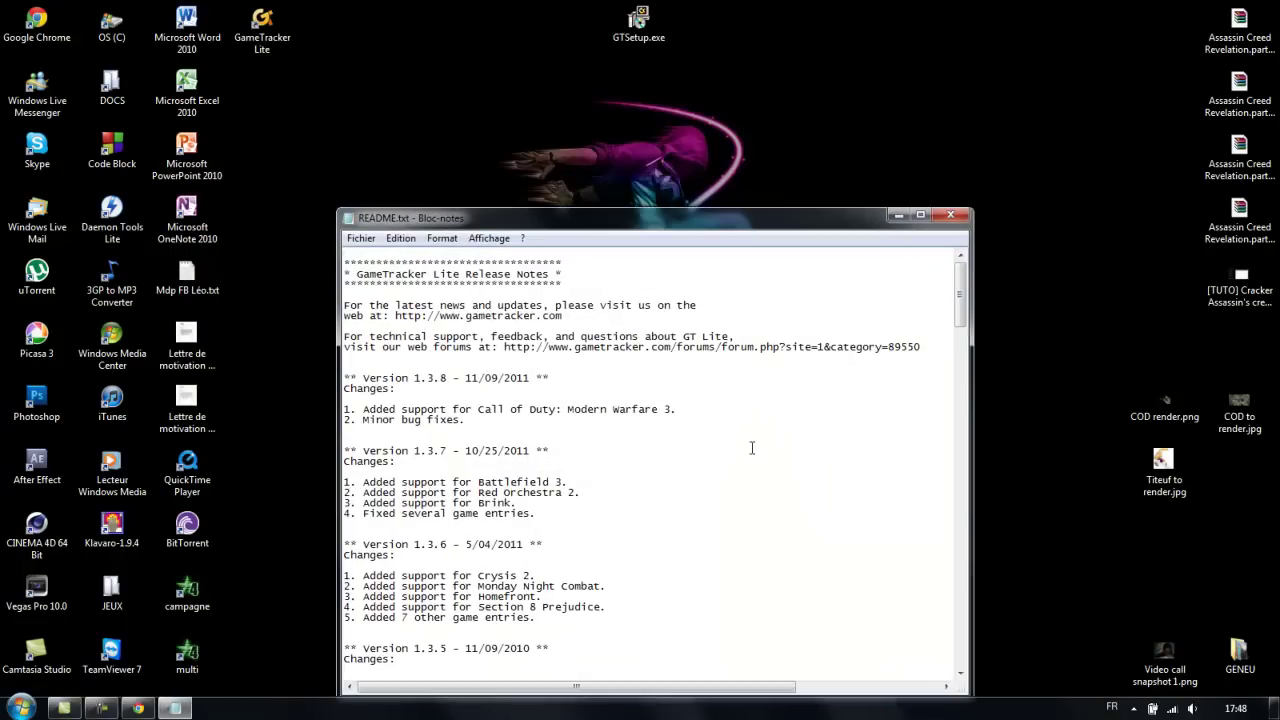
Close the README release notes and open then dismiss the hidden tray icons
left_click(950, 215)
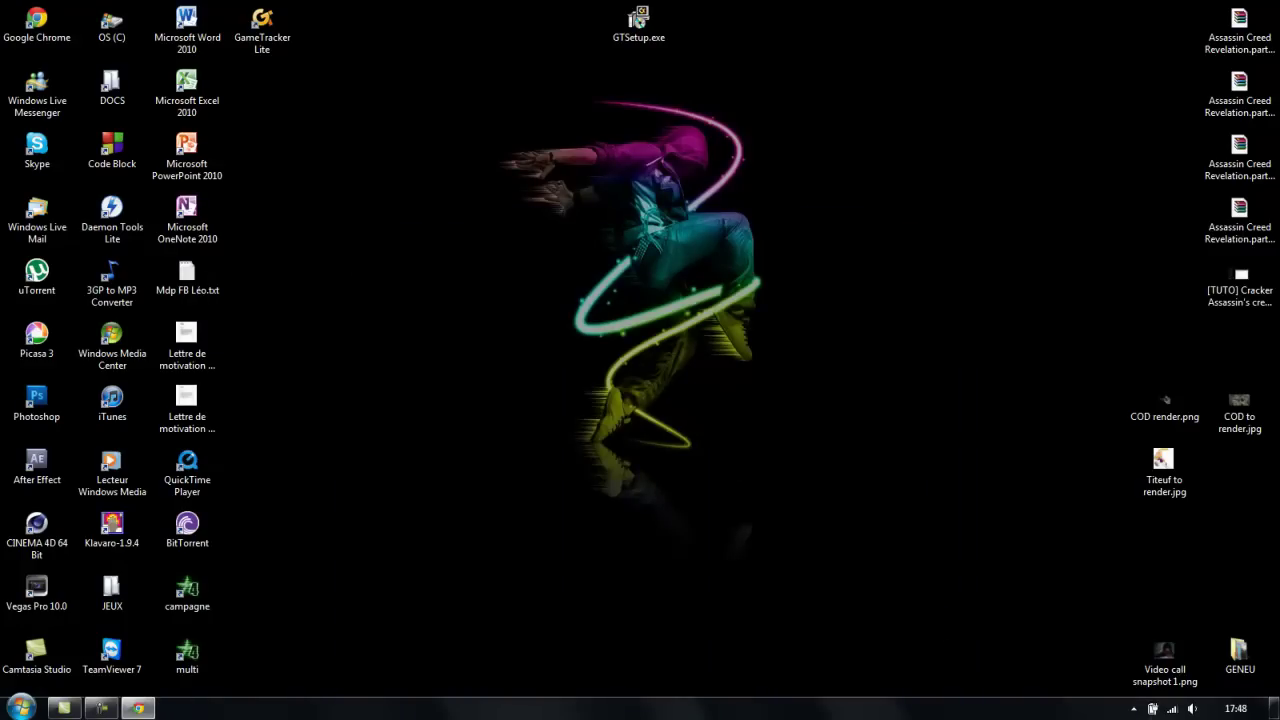
left_click(1134, 709)
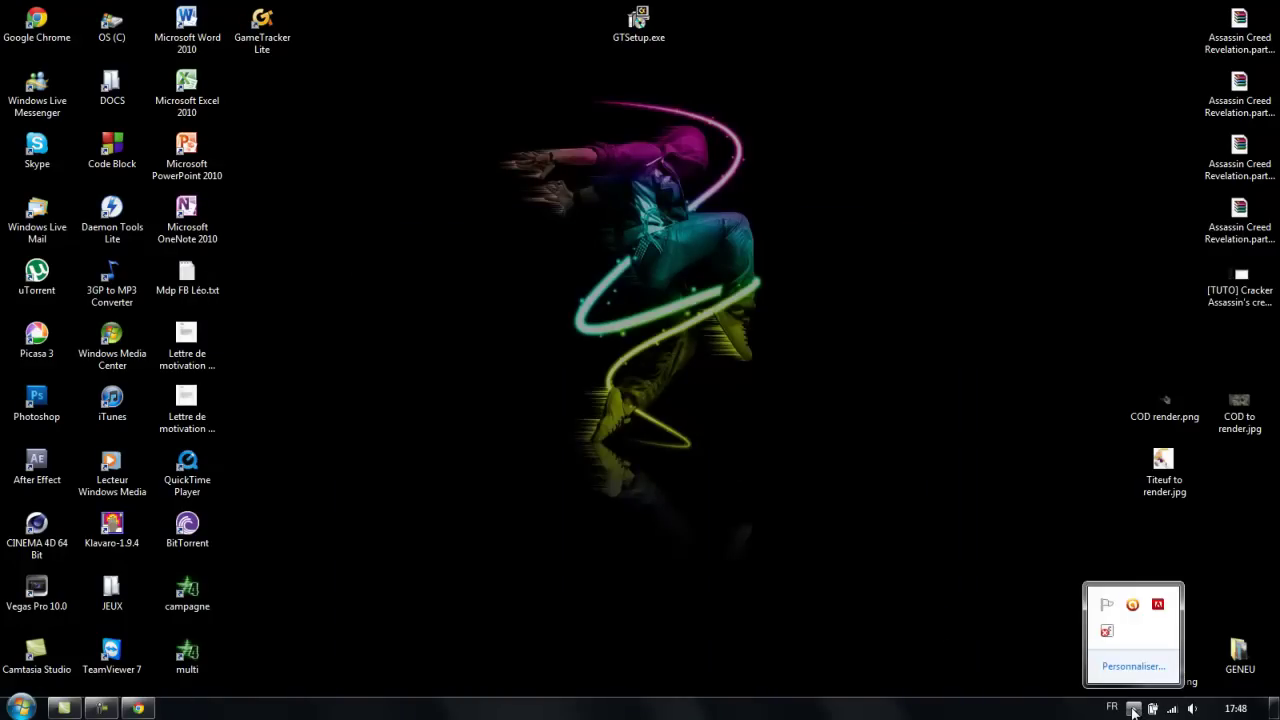
left_click(1134, 709)
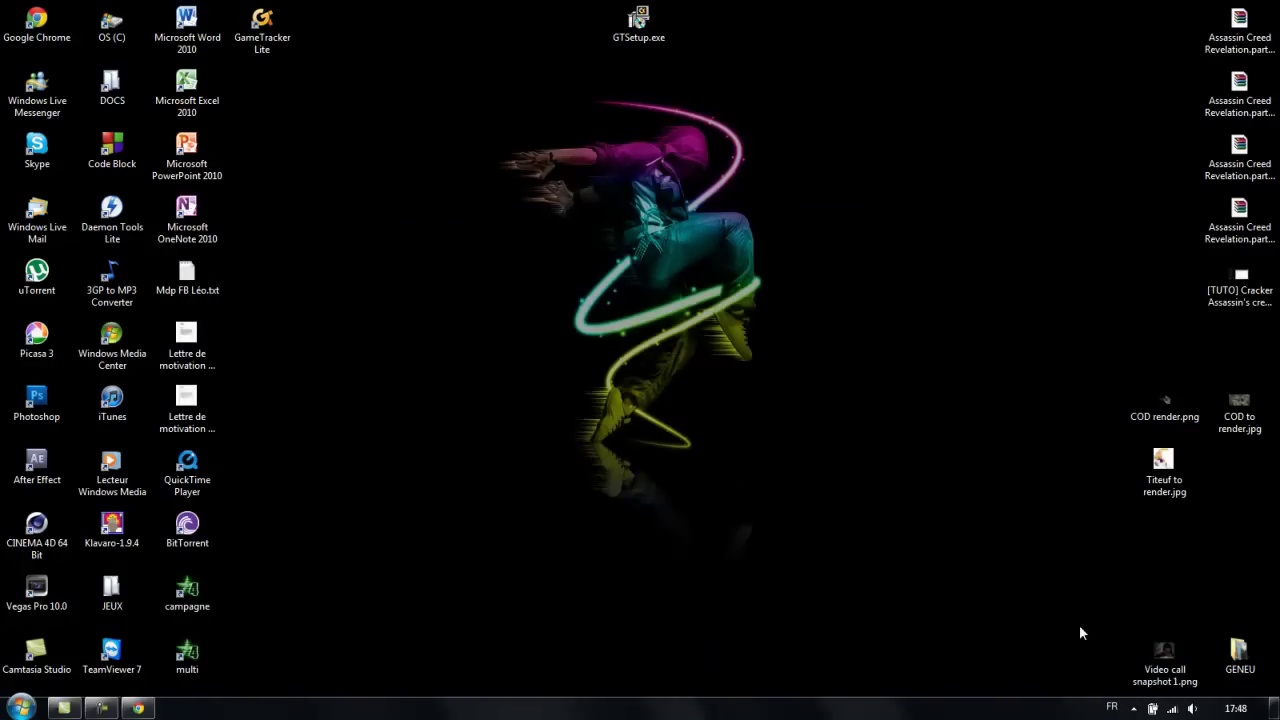
Launch GameTracker Lite and sign on with the account user name and password
left_click(262, 22)
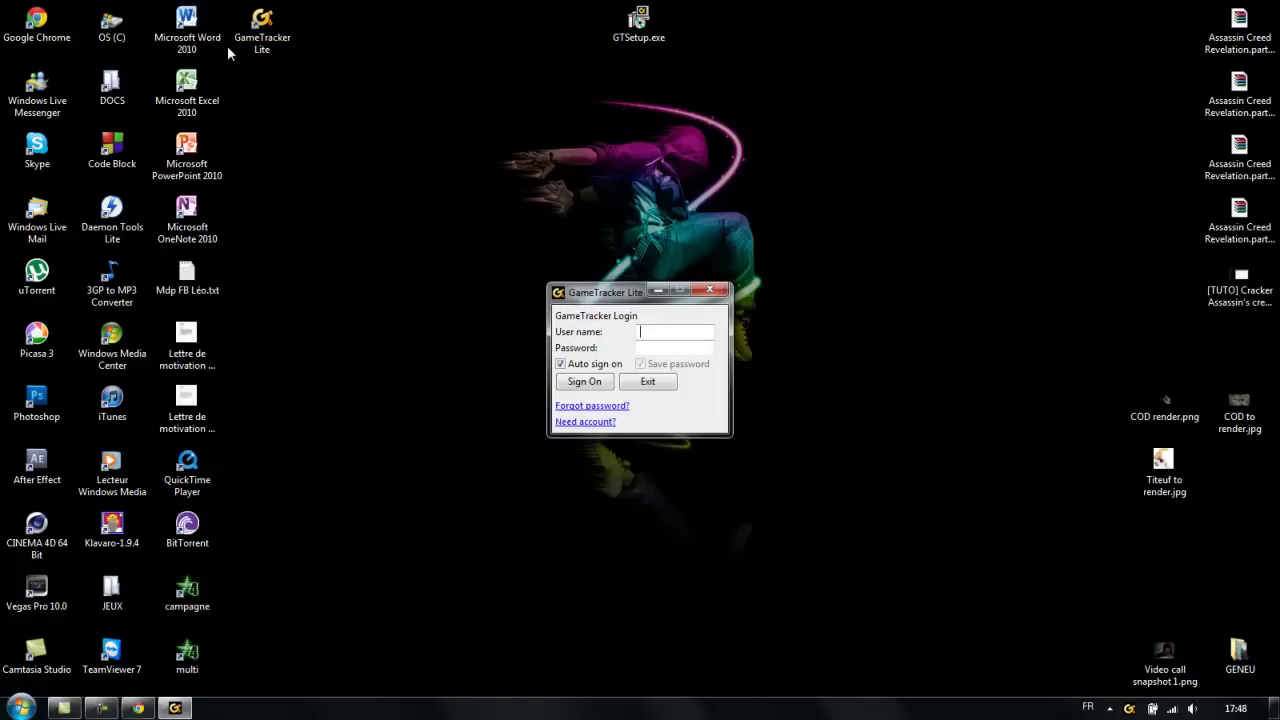
left_click(687, 336)
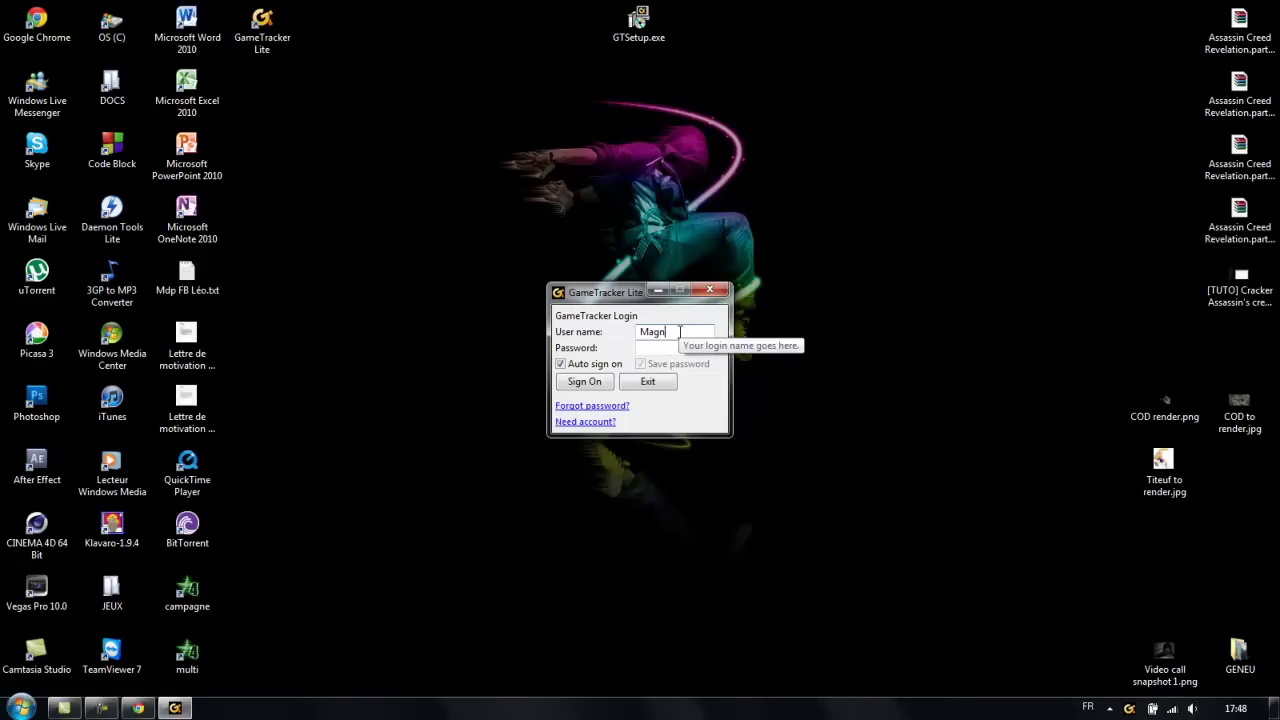
type("Magnetii")
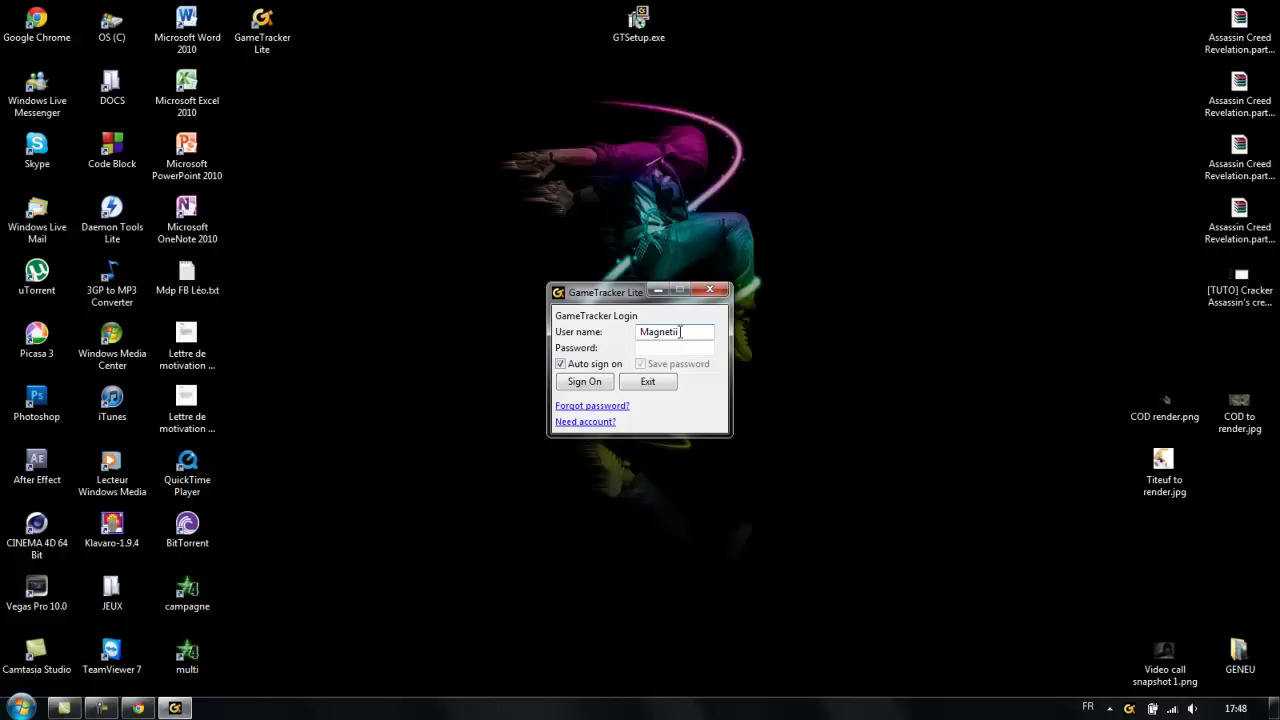
type("x")
left_click(711, 346)
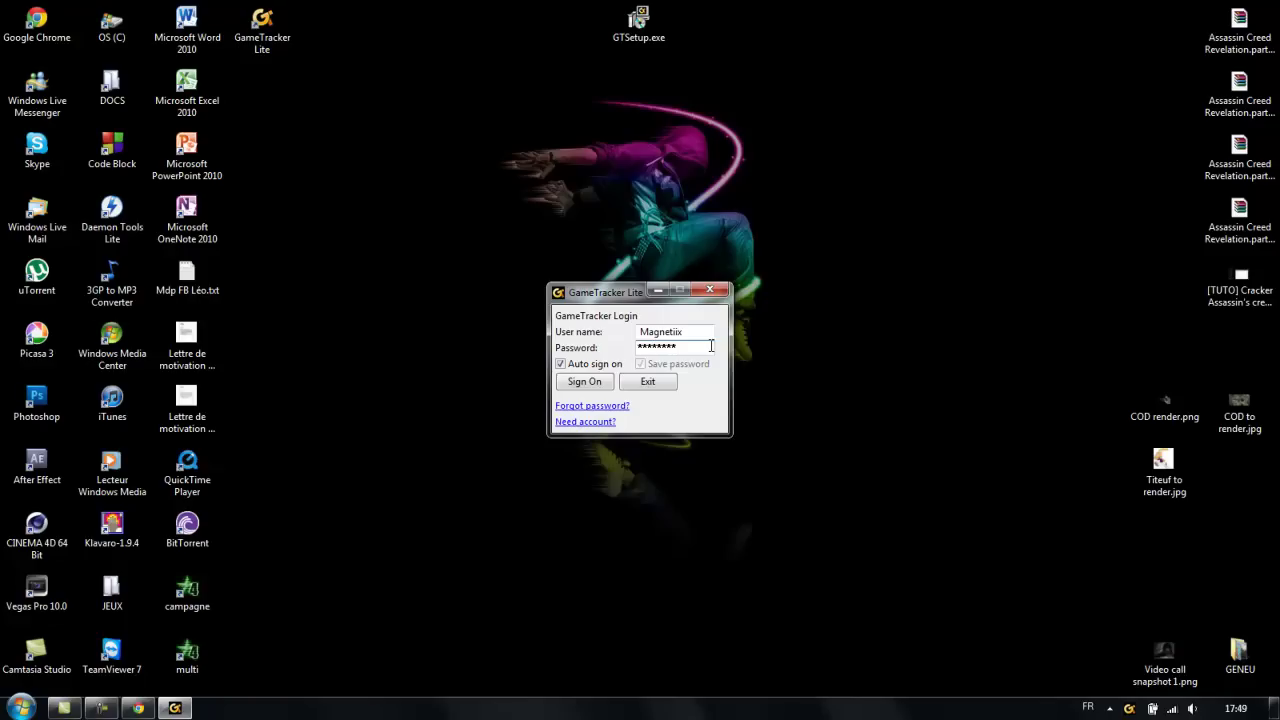
left_click(587, 382)
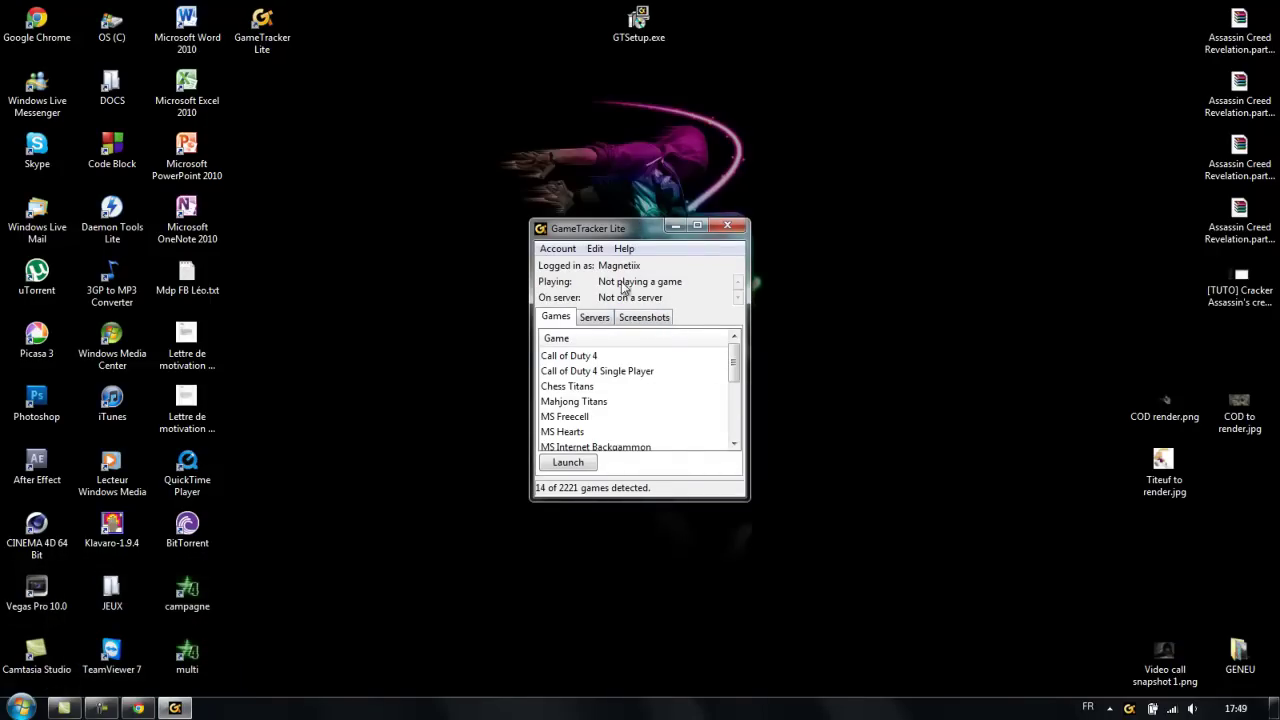
Select Call of Duty 4 in the Games tab and switch to the Servers tab
left_click(580, 360)
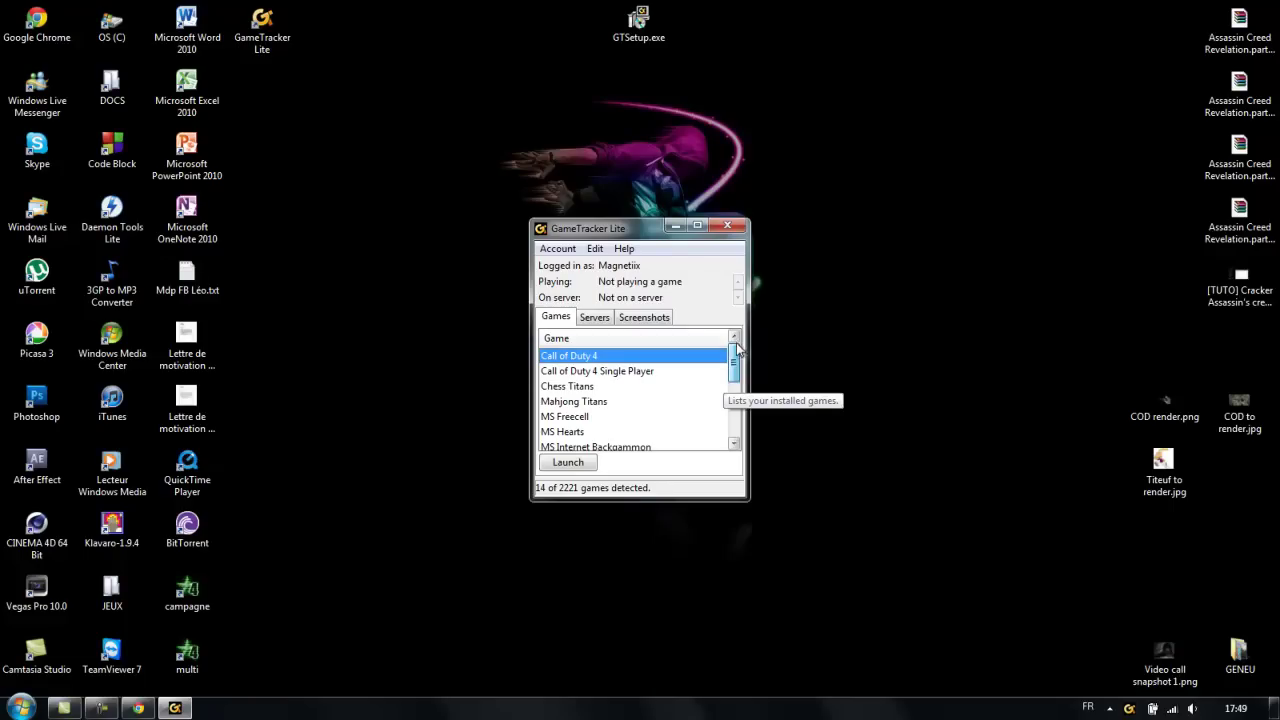
left_click(602, 318)
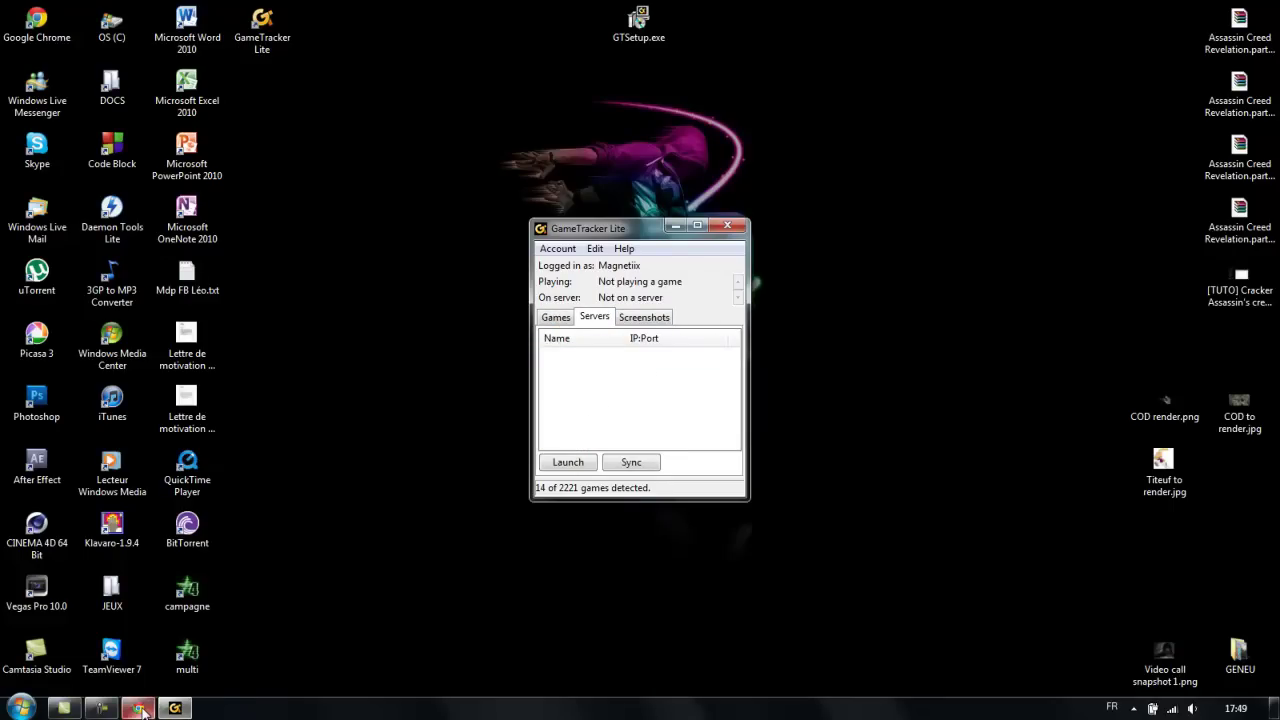
Search GameTracker for Call of Duty 4 servers whose names match 'crack'
mouse_move(138, 708)
left_click(177, 635)
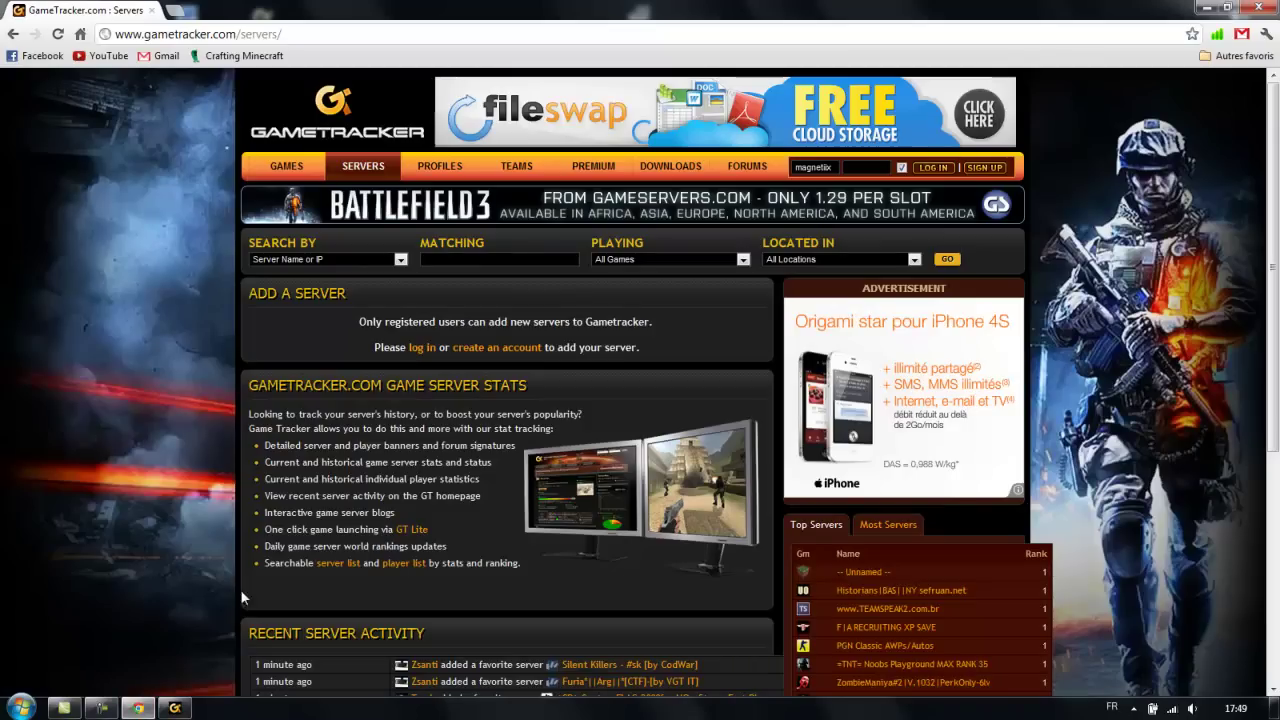
left_click(487, 259)
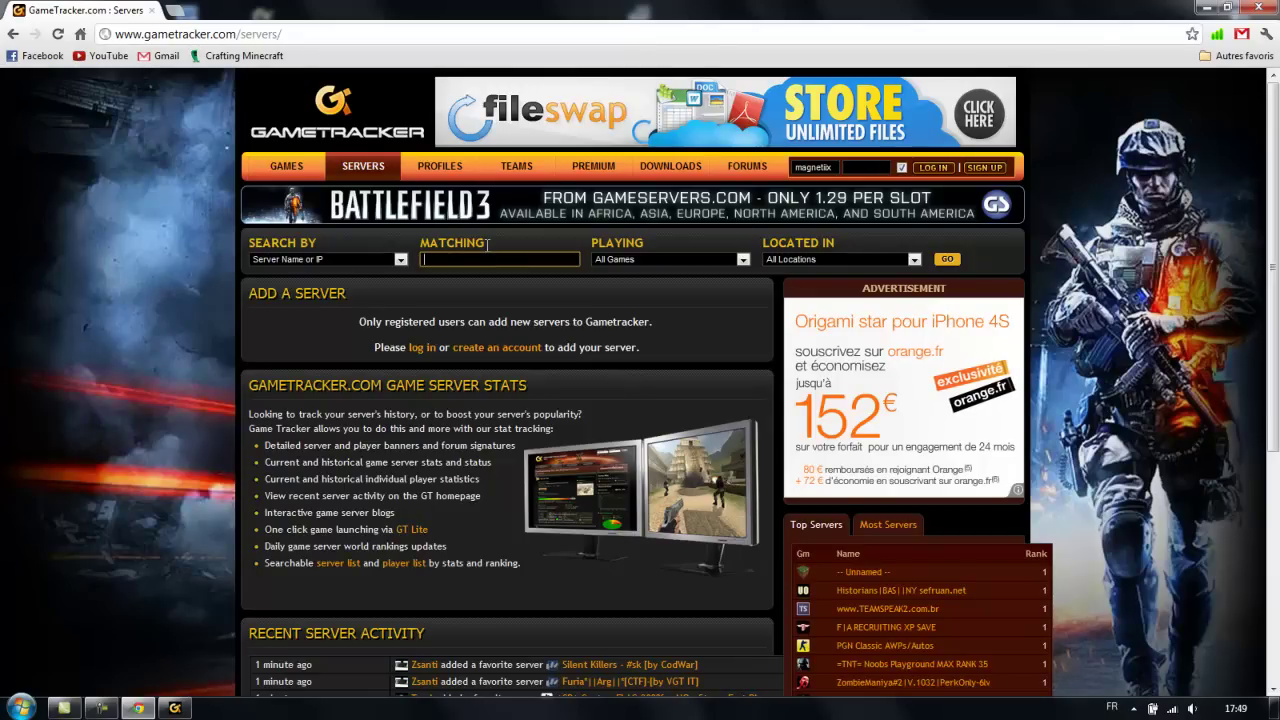
type("crack")
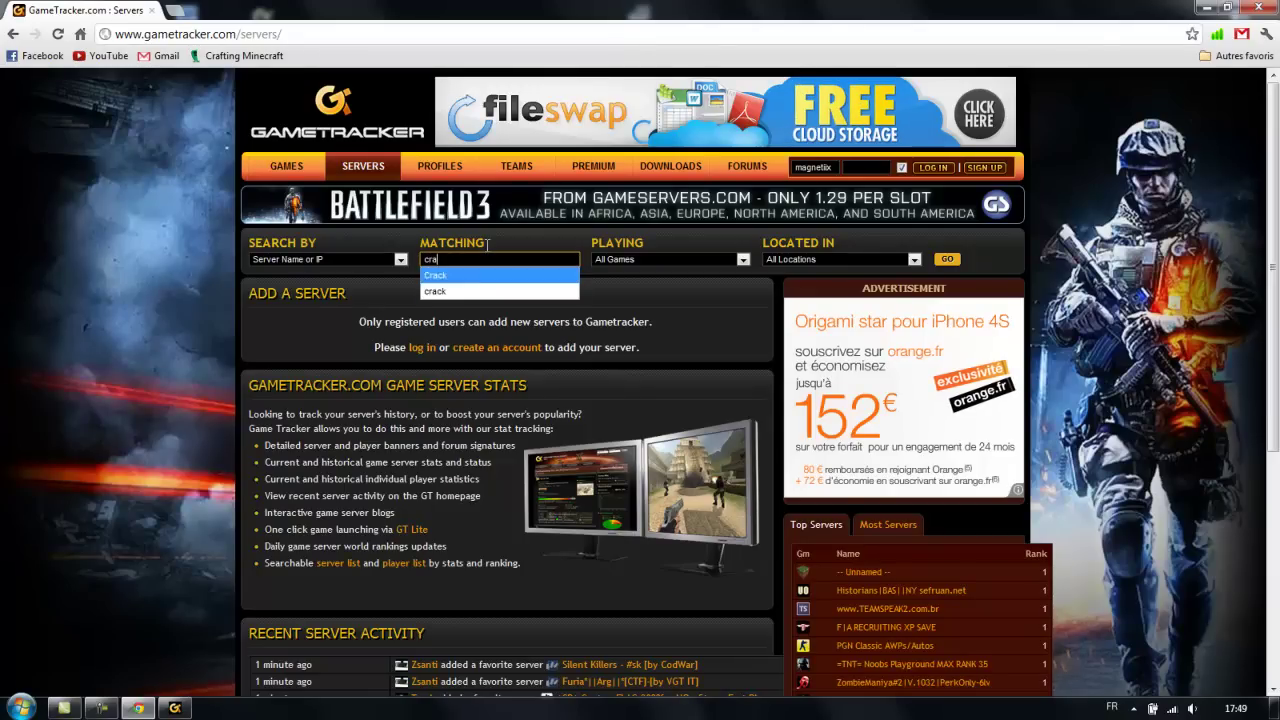
left_click(668, 259)
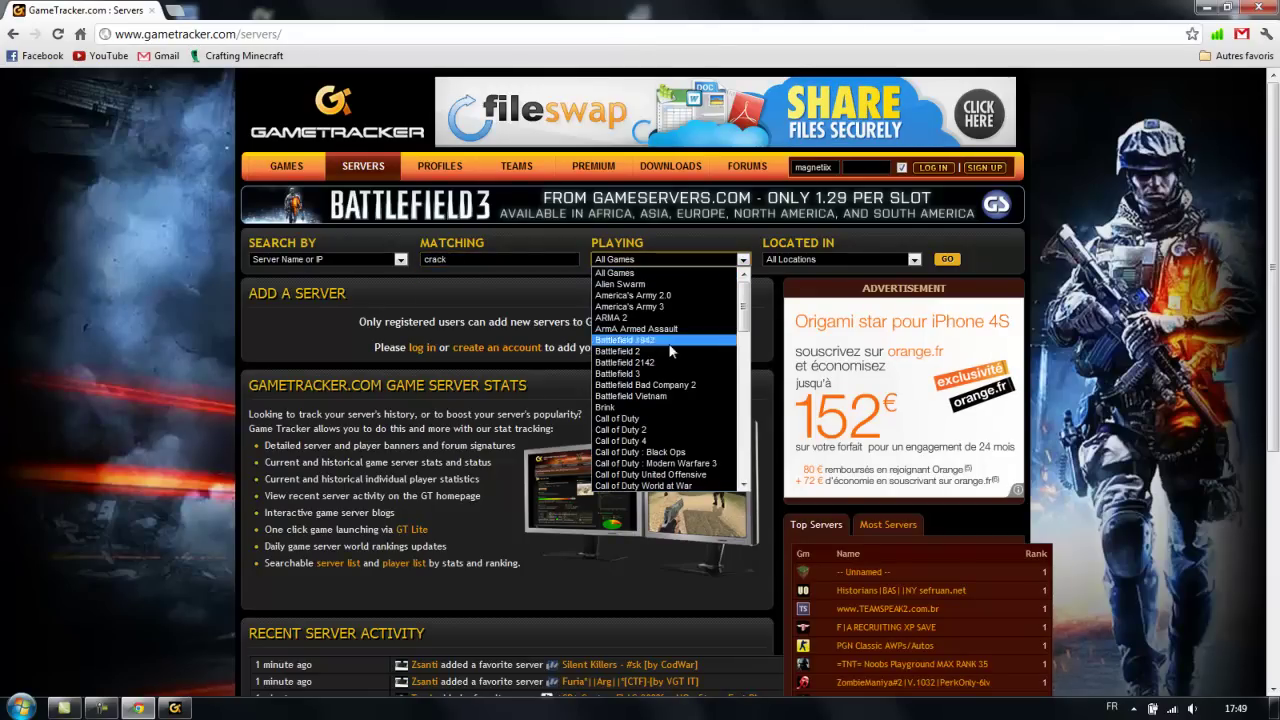
scroll(690, 376, "down", 3)
scroll(690, 376, "up", 3)
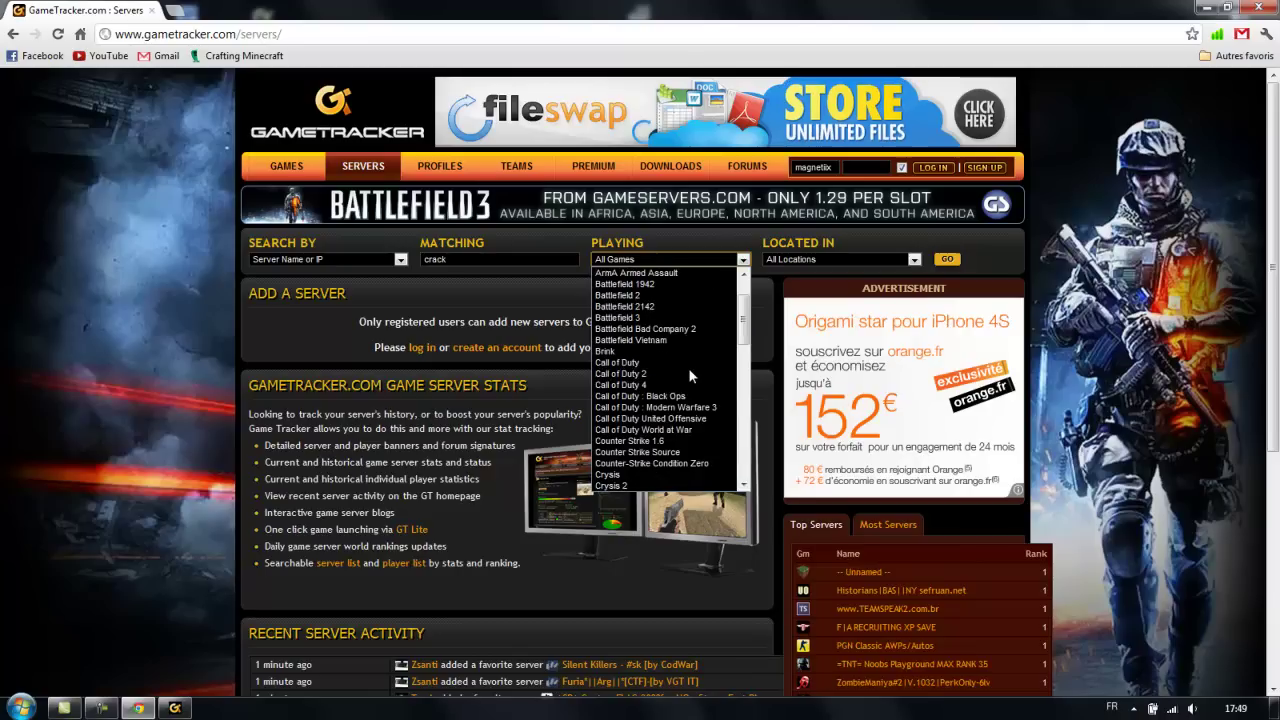
left_click(640, 384)
left_click(945, 259)
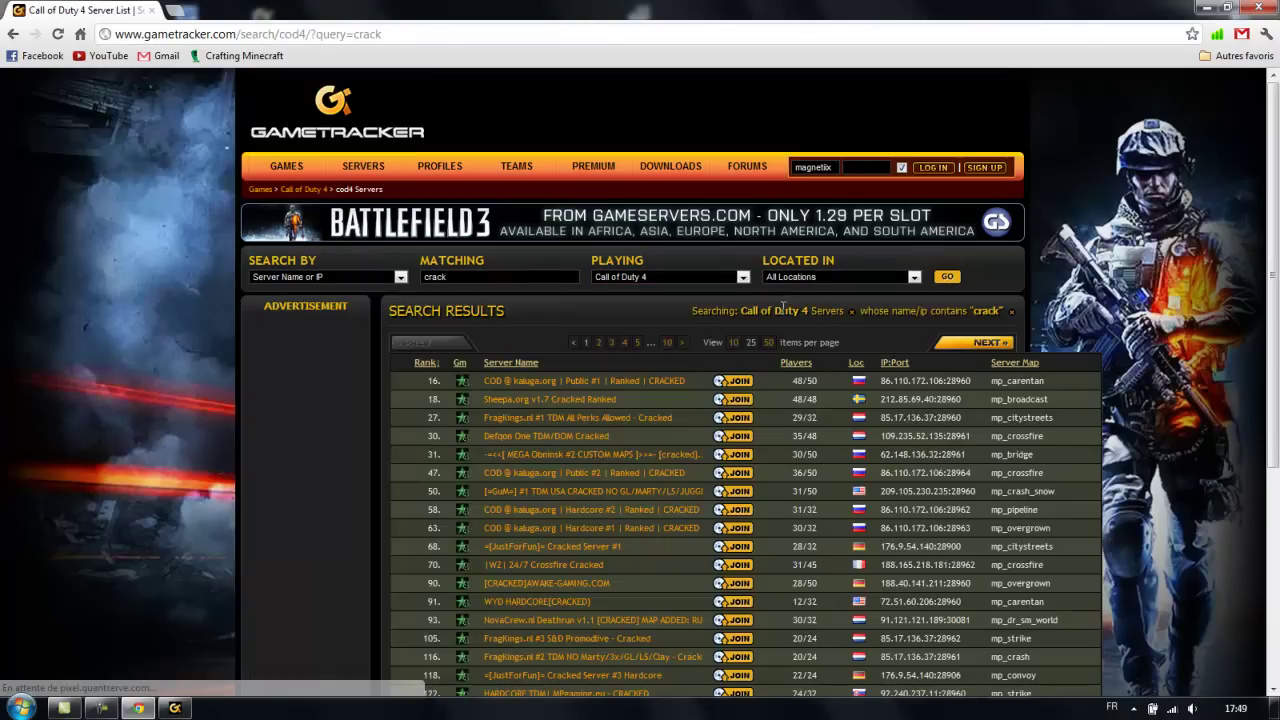
Copy the IP 188.165.218.181 of the rank-70 |WZ| 24/7 Crossfire Cracked server
scroll(781, 306, "down", 4)
scroll(740, 453, "up", 2)
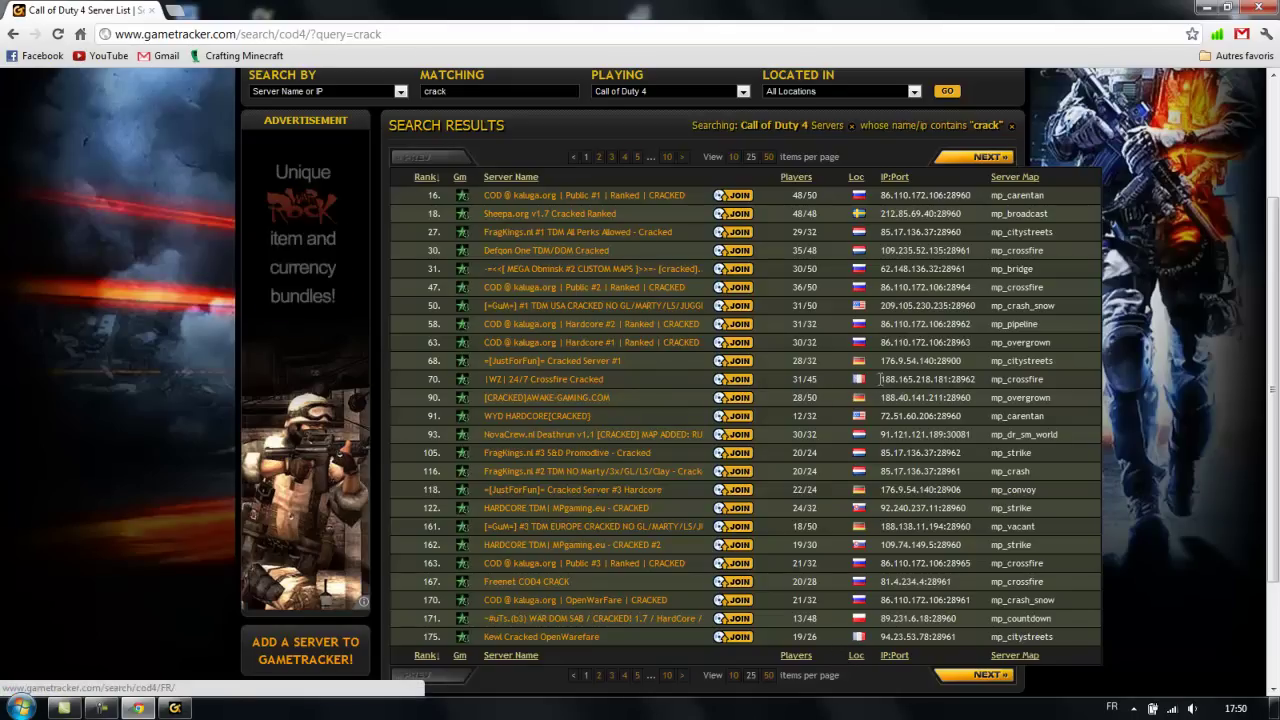
left_click_drag(877, 375, 940, 379)
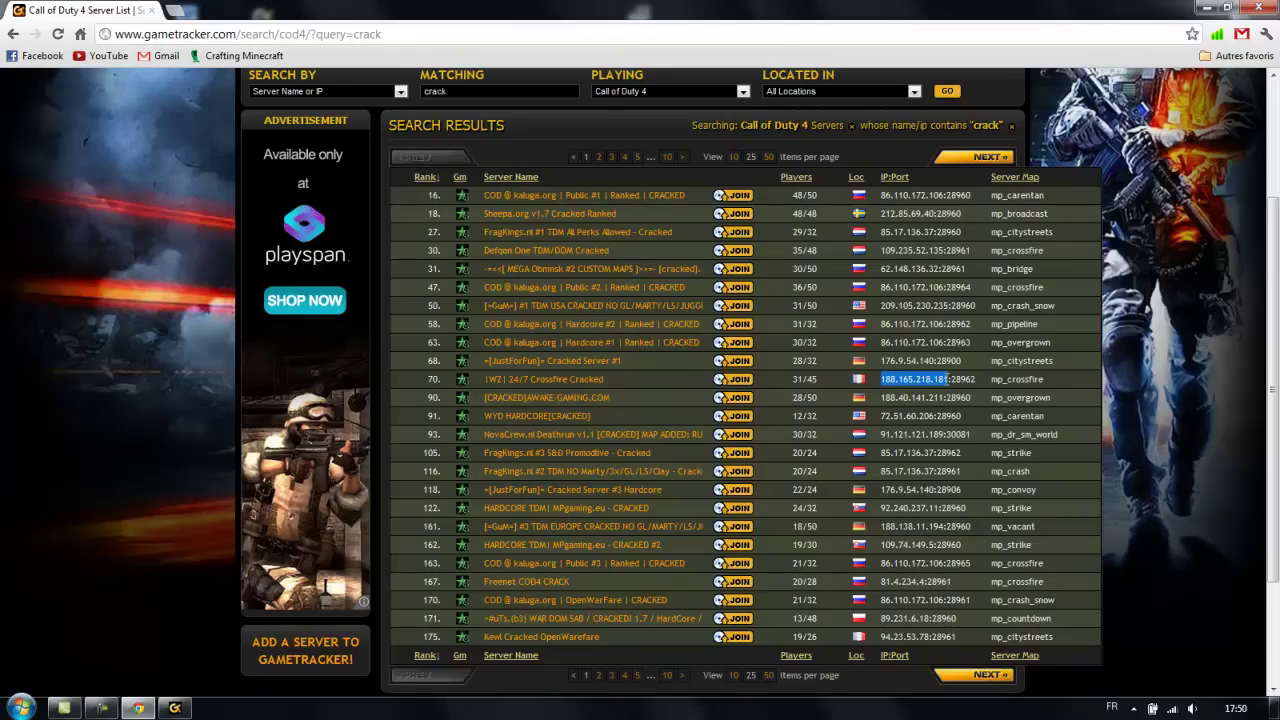
right_click(952, 382)
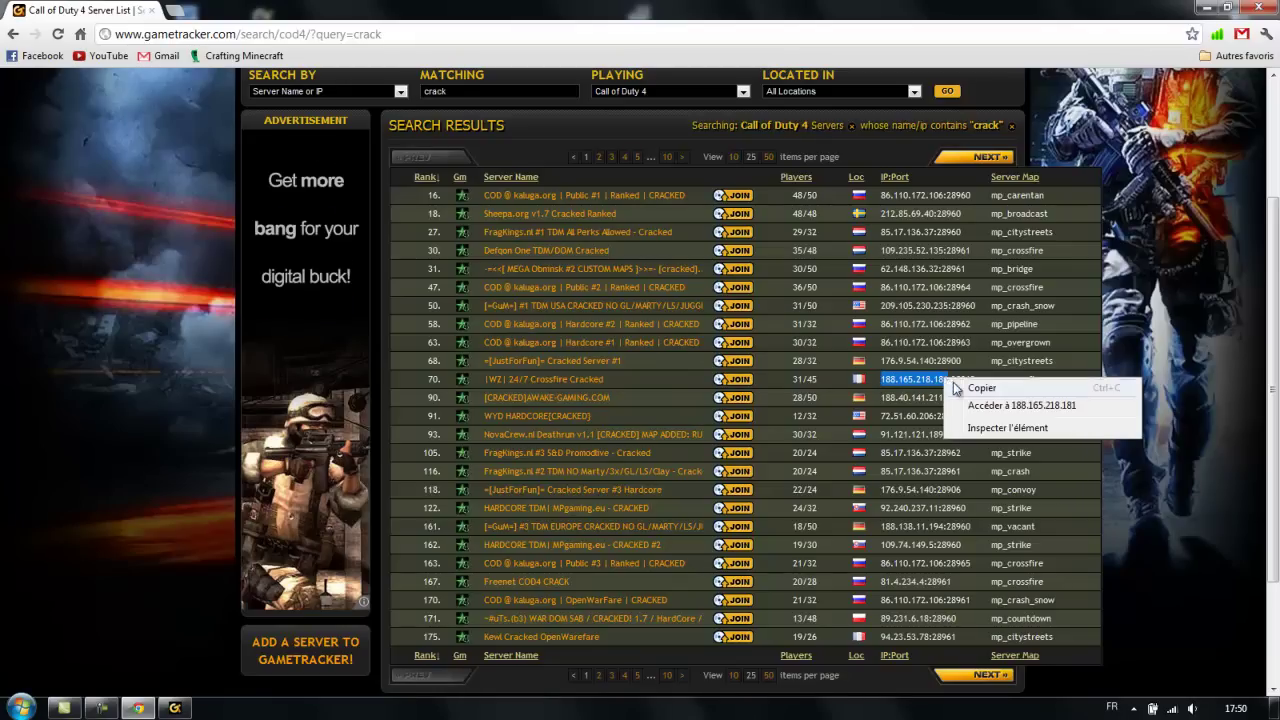
left_click(980, 388)
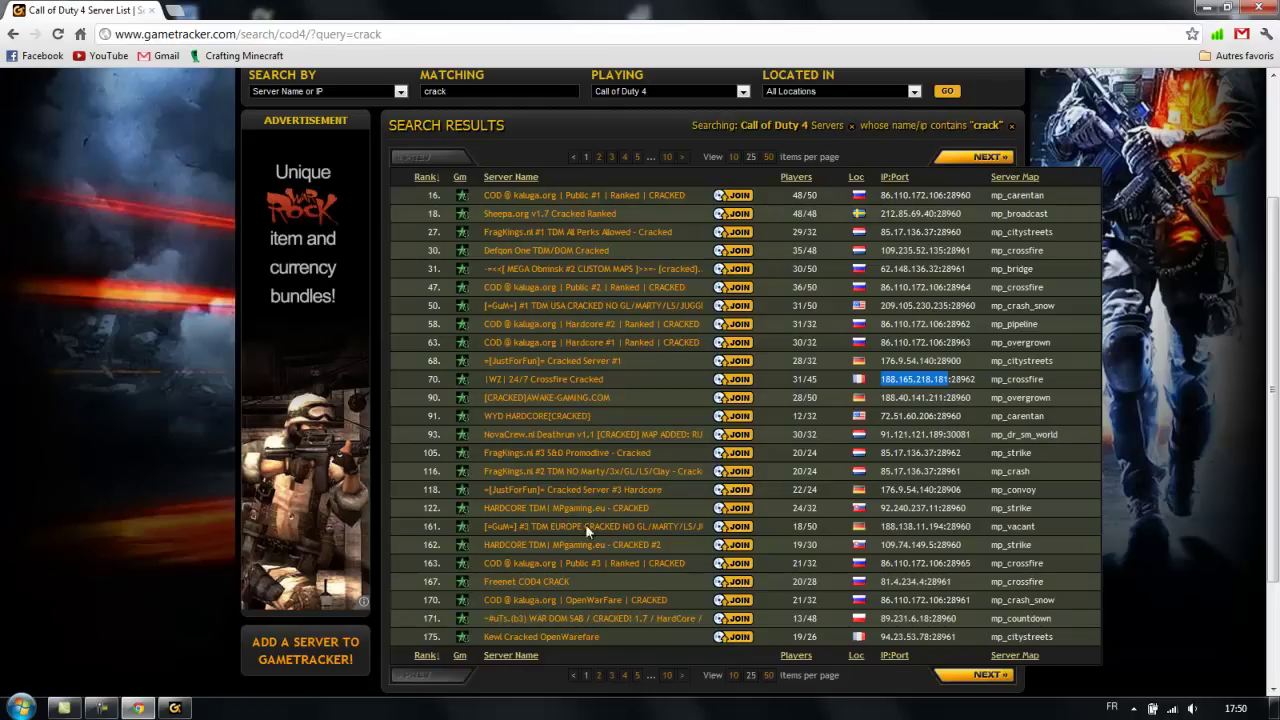
Start a new server entry from GameTracker Lite's Server Setup
left_click(174, 708)
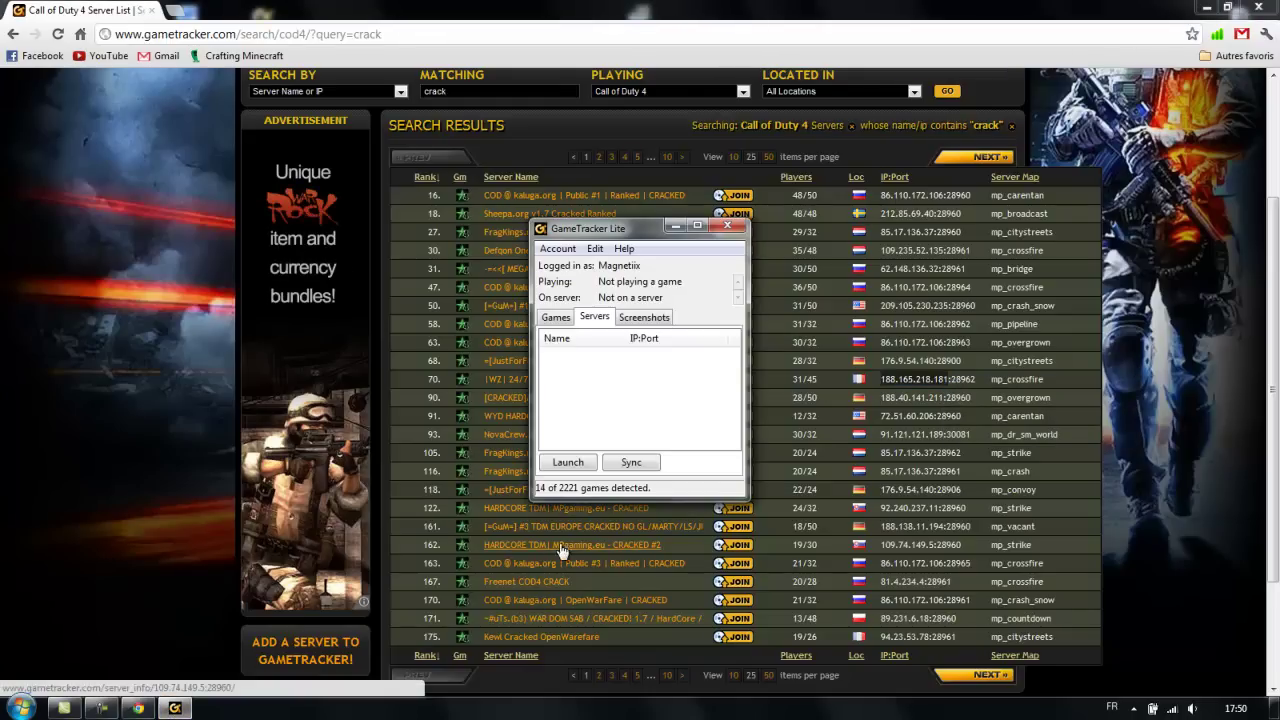
left_click(595, 248)
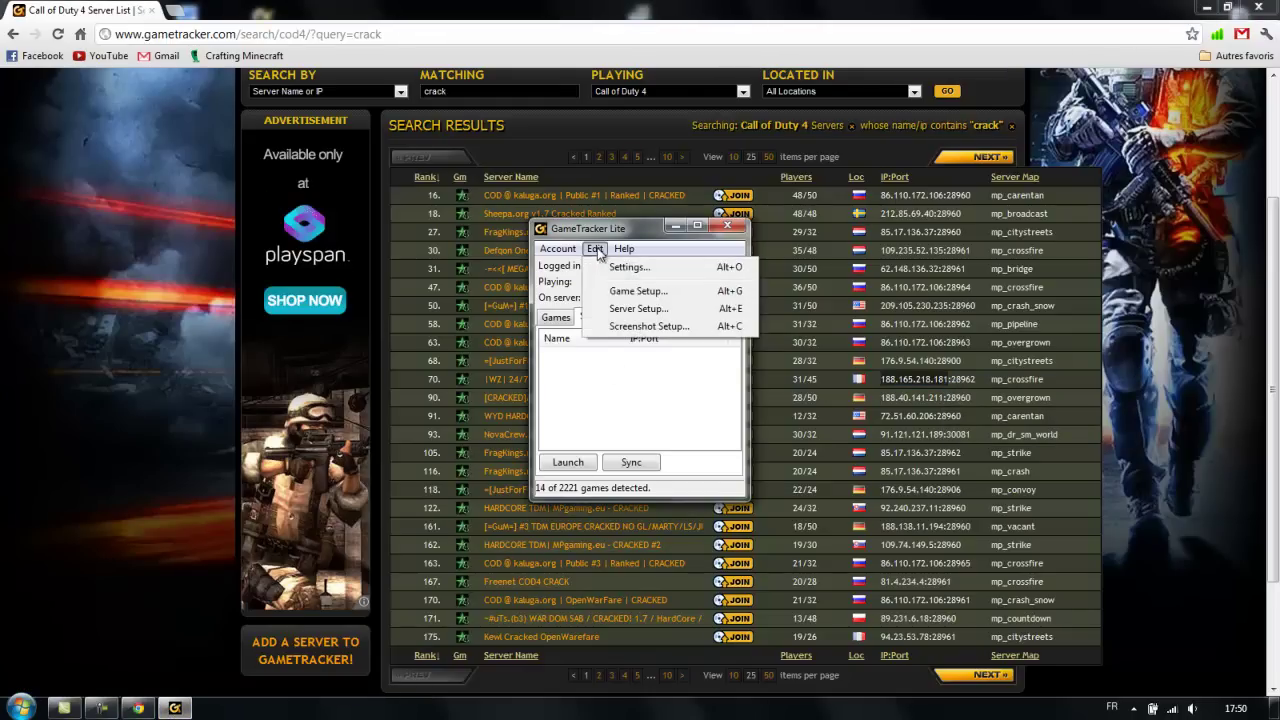
left_click(616, 306)
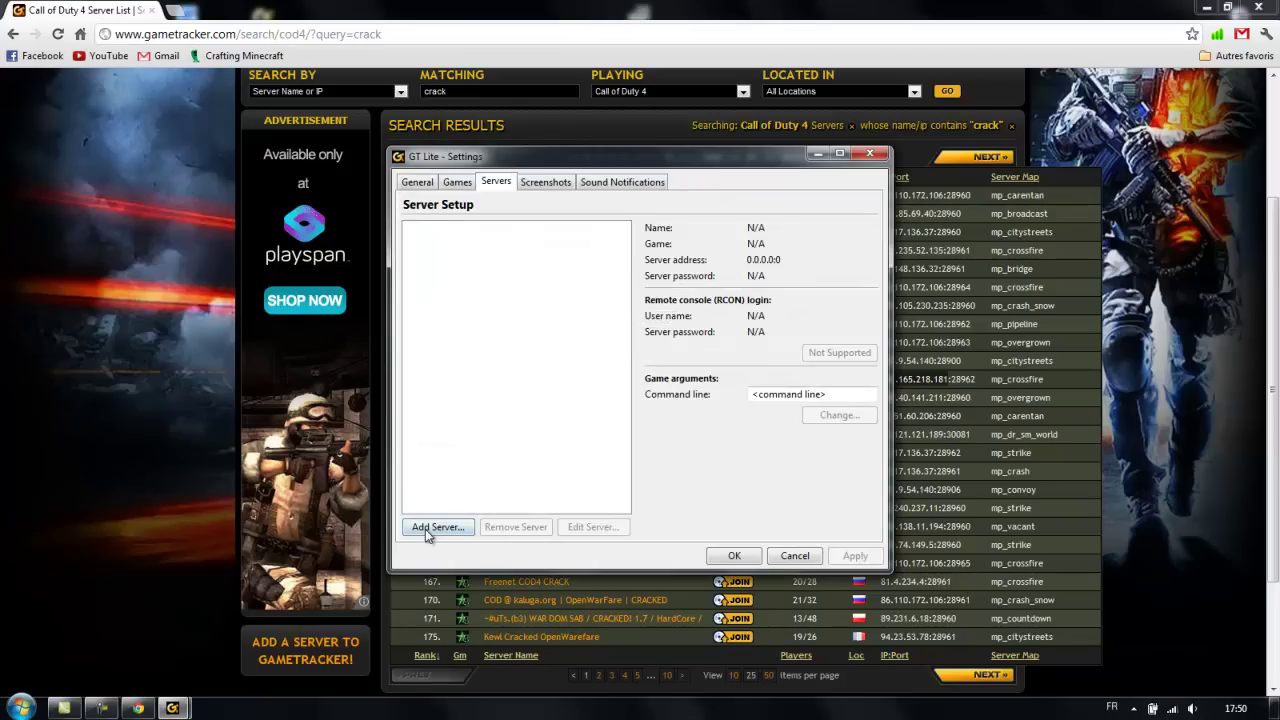
left_click(425, 530)
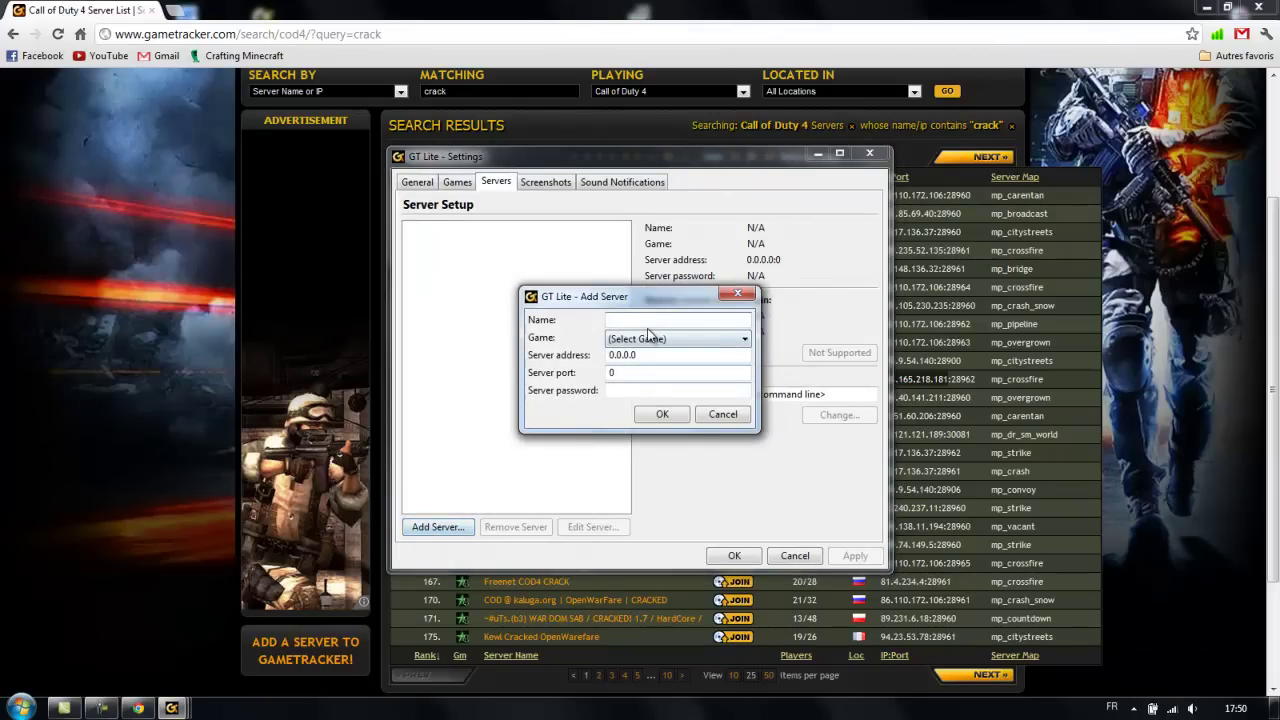
Name the server 'serveur fr', paste 188.165.218.181 as its address, and select port 28962 in the results
type("serveur fr")
double_click(686, 358)
key("BackSpace")
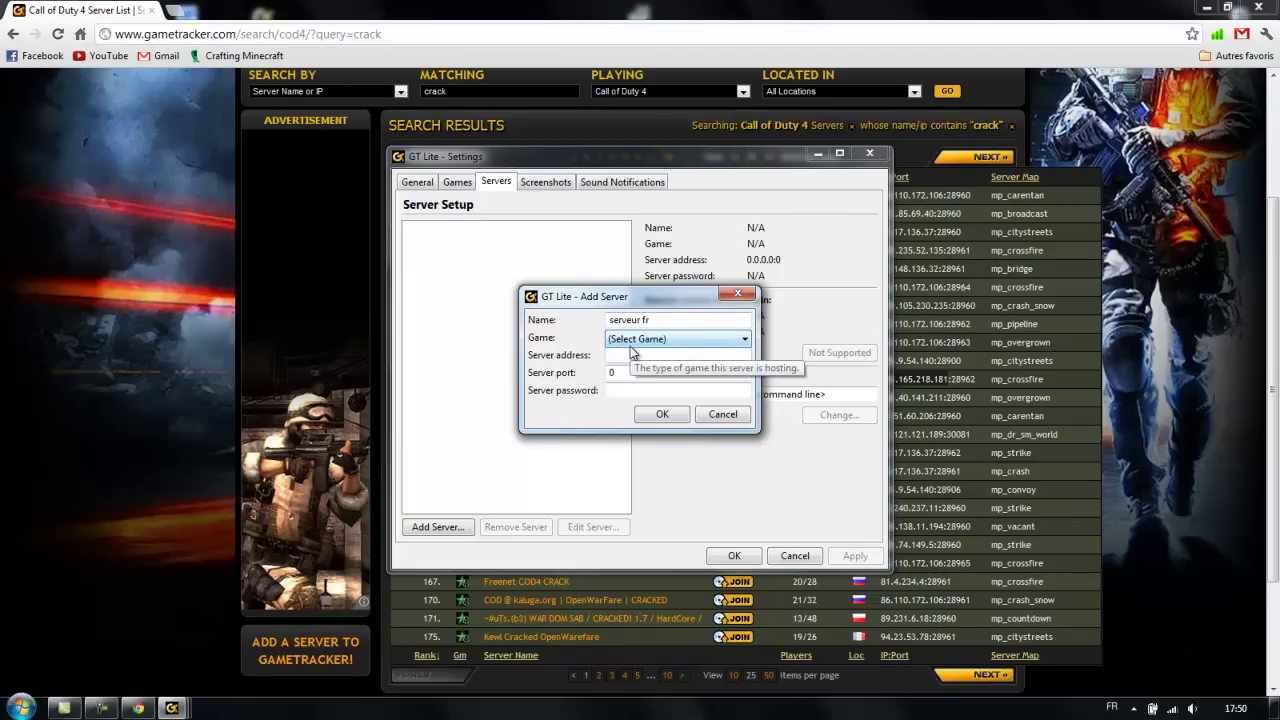
type("188.165.218.181")
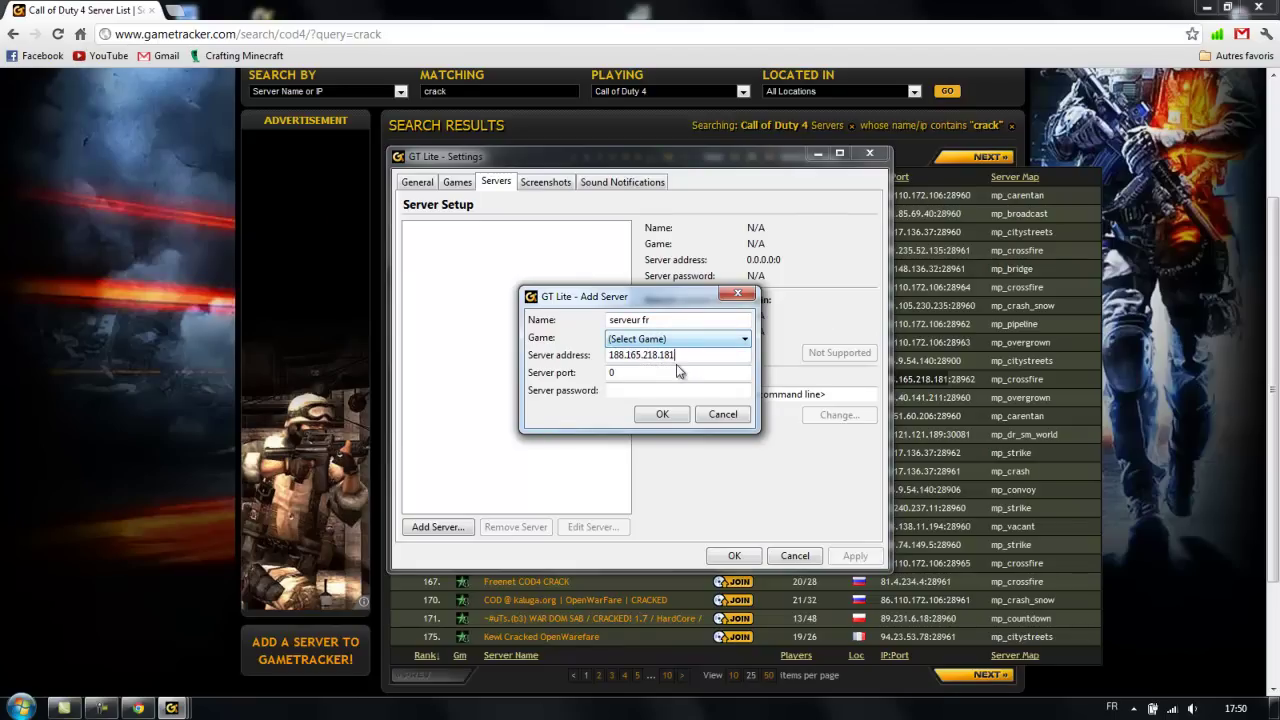
left_click(977, 376)
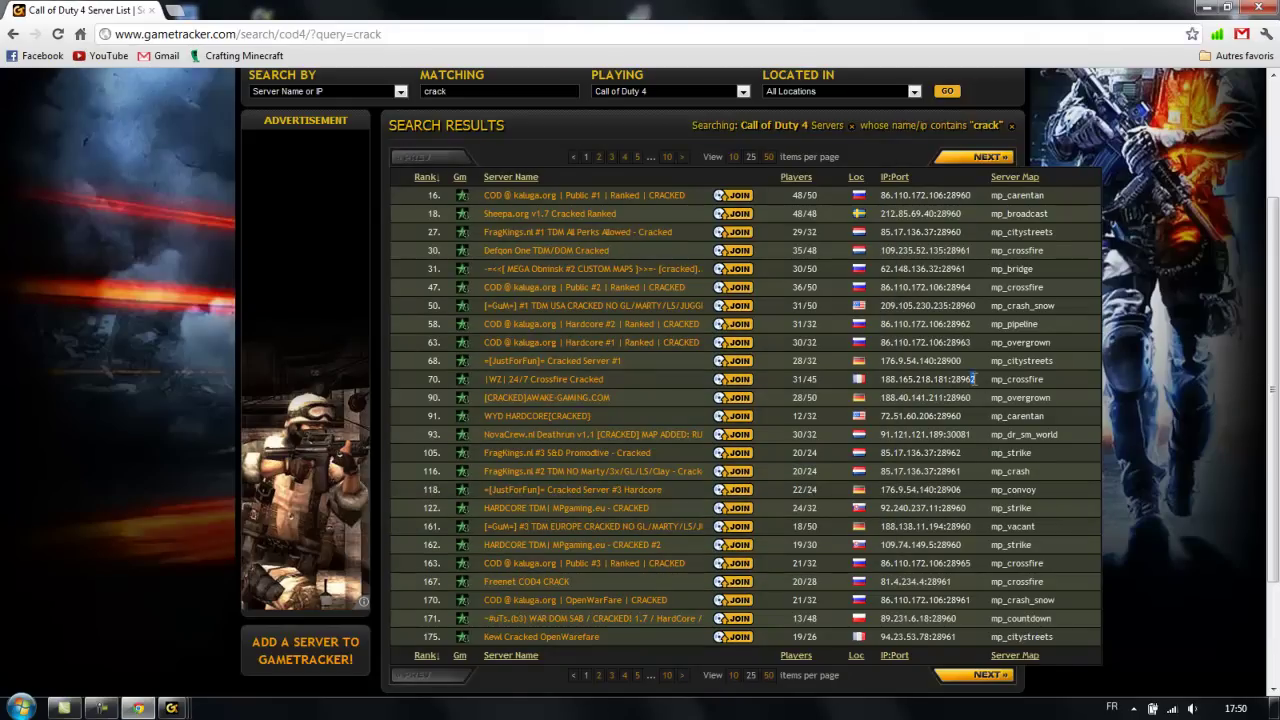